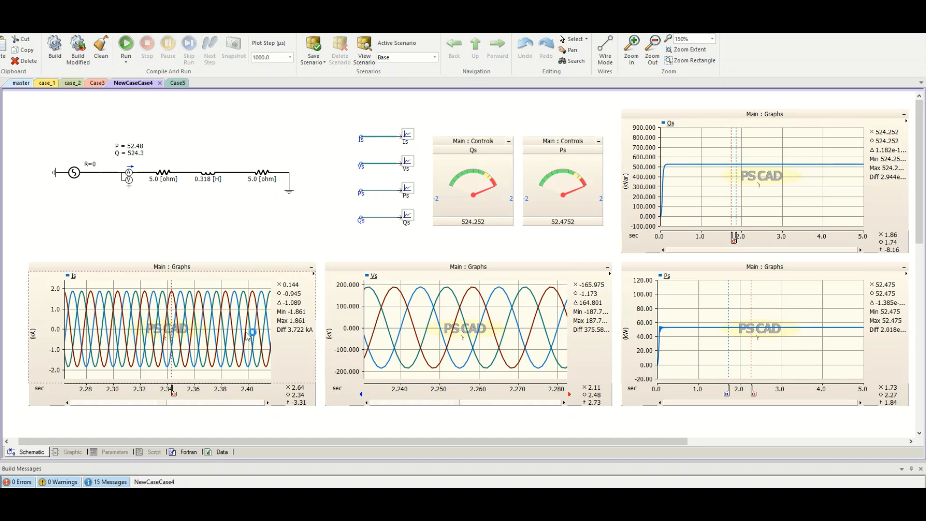
- Examine the current, voltage, active power and reactive power graphs of the NewCaseCase4 circuit
left_click(485, 318)
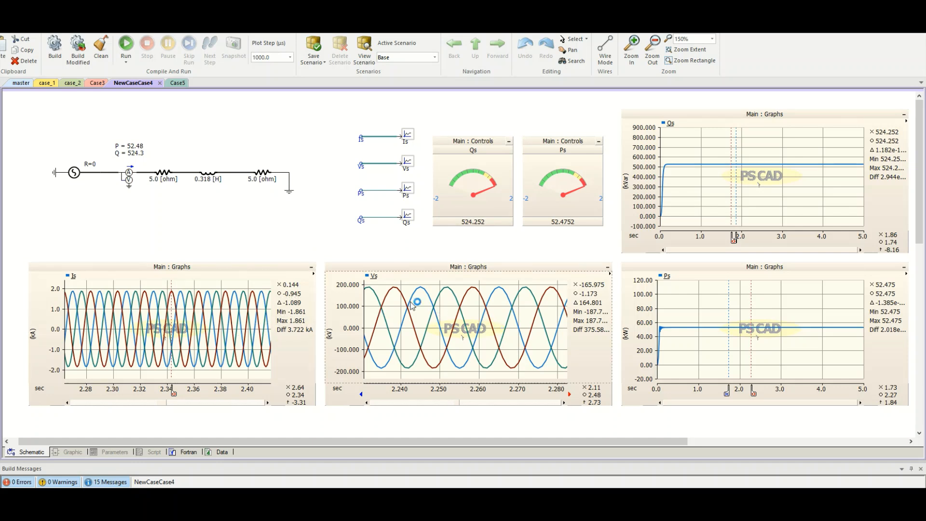
mouse_move(437, 310)
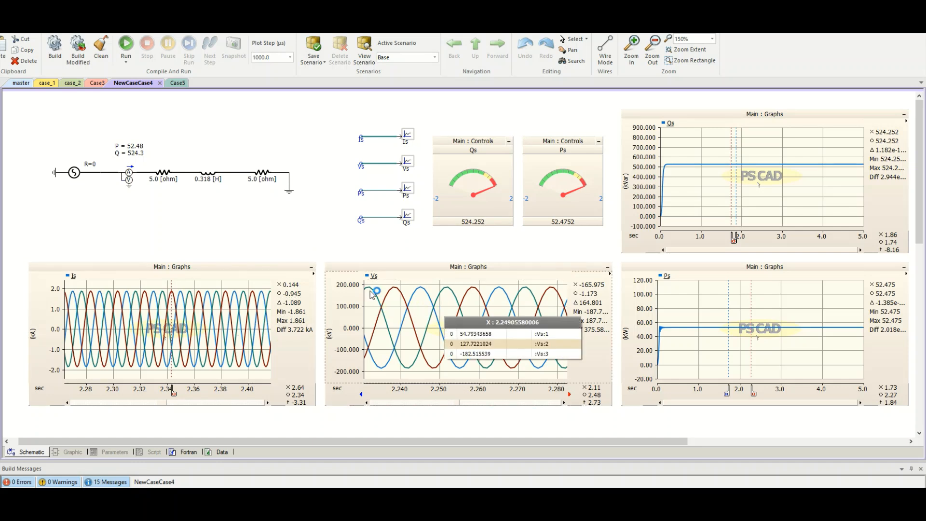
left_click(693, 321)
left_click(669, 185)
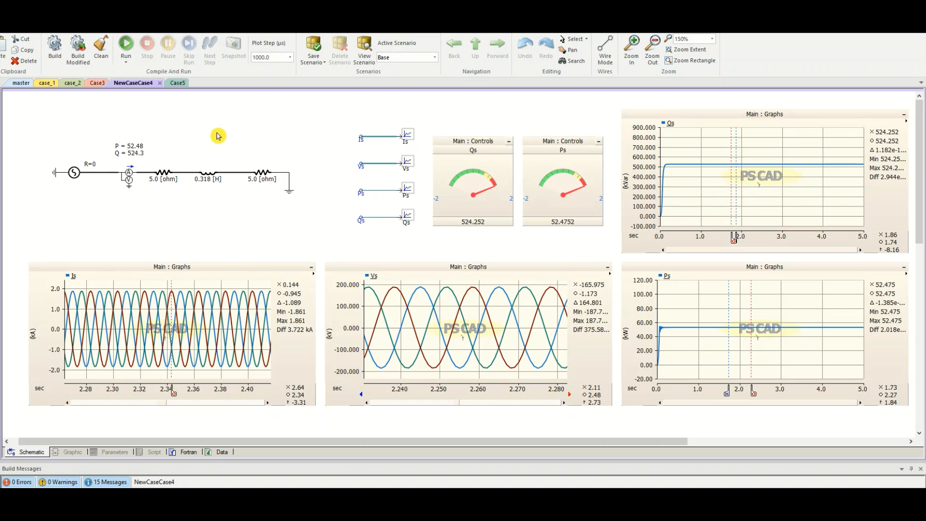
- Open the blank Case5 schematic
left_click(176, 85)
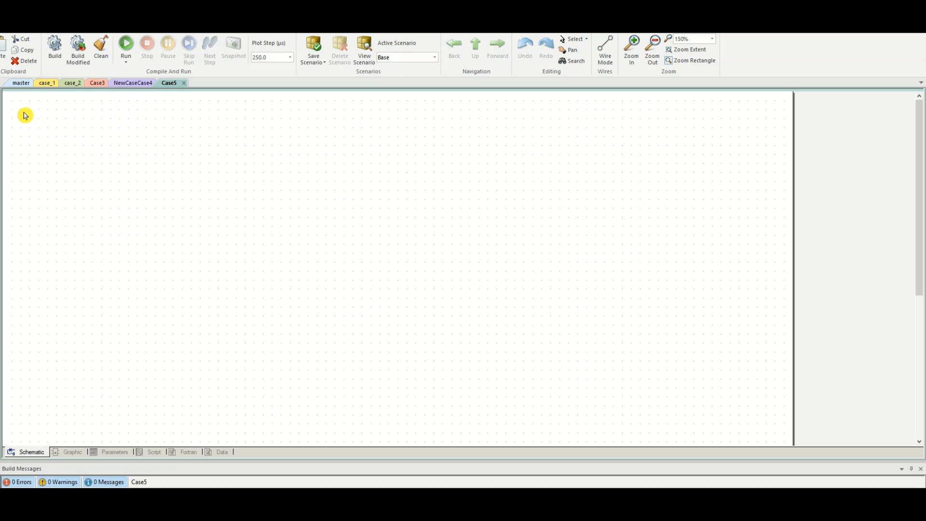
scroll(25, 114, "up", 3)
scroll(102, 155, "down", 3)
scroll(51, 135, "up", 3)
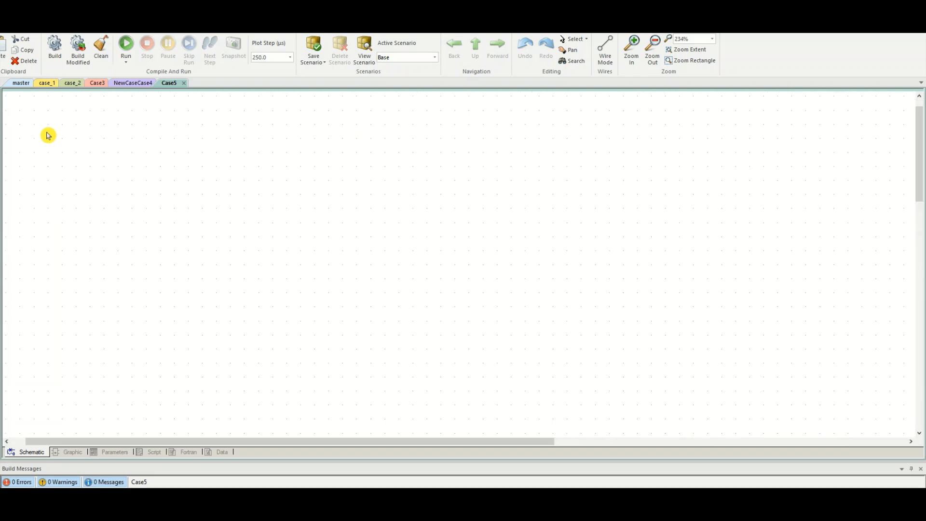
left_click(88, 29)
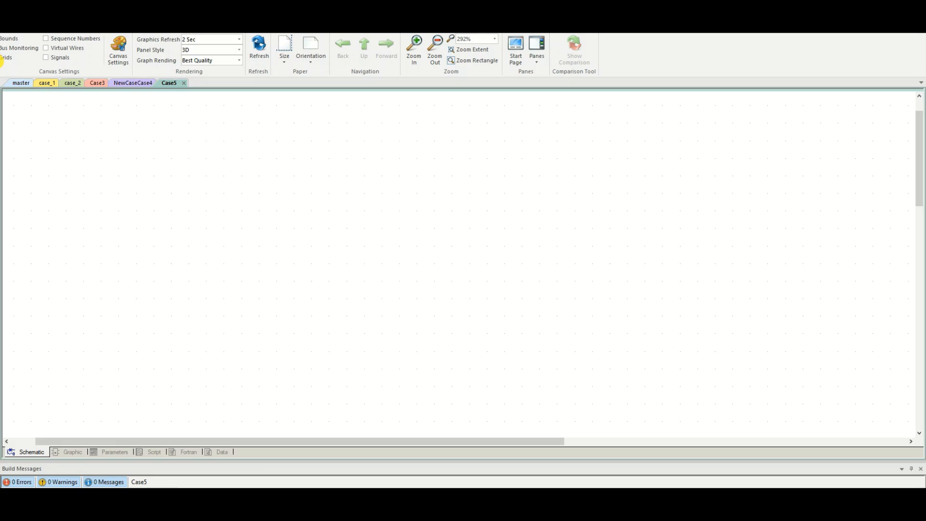
scroll(39, 157, "up", 2)
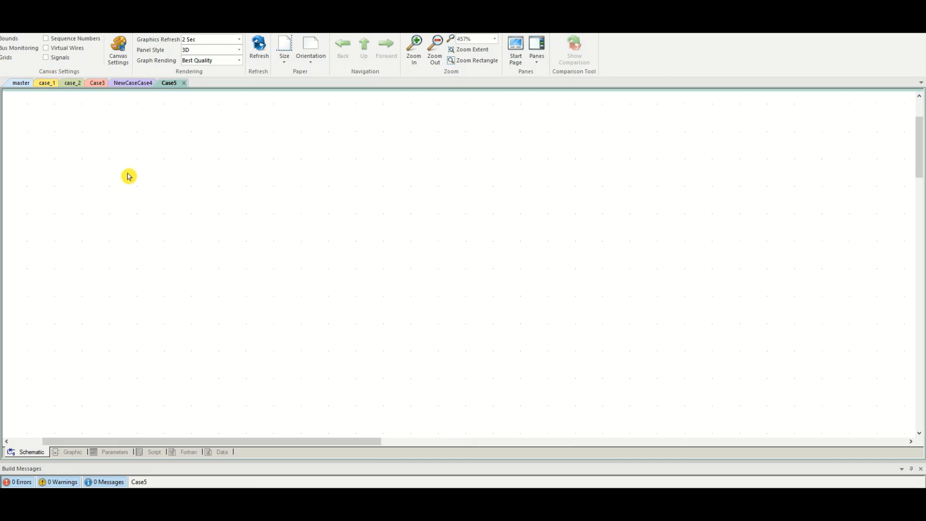
scroll(128, 176, "down", 3)
scroll(39, 147, "up", 1)
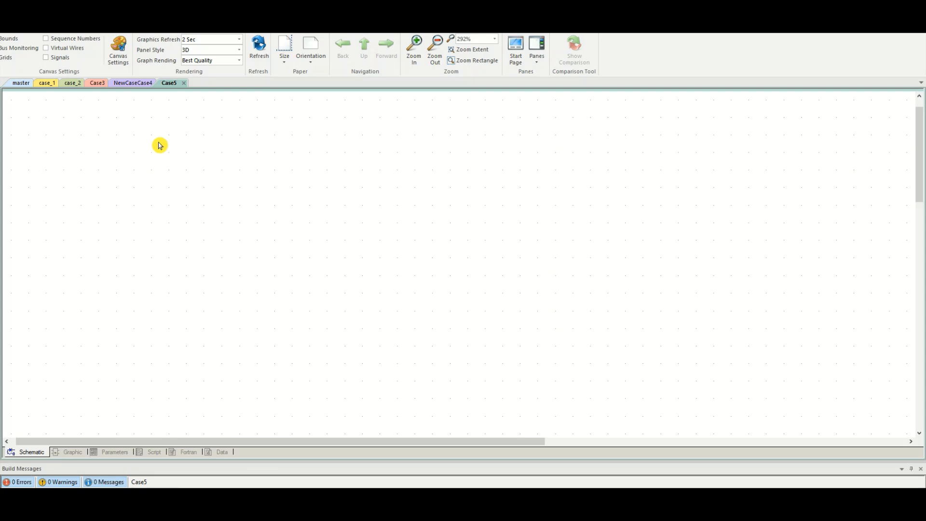
- Open the detailed Sources page of the master library
left_click(21, 84)
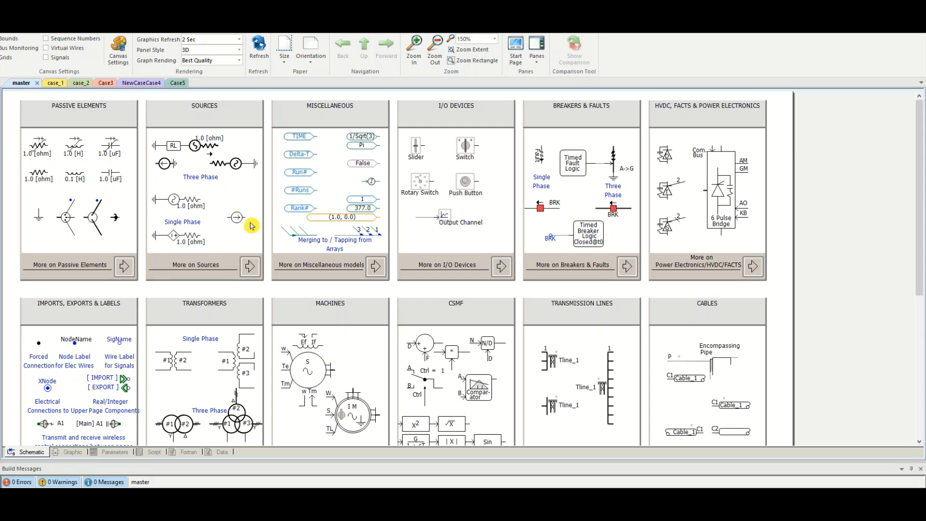
left_click(251, 270)
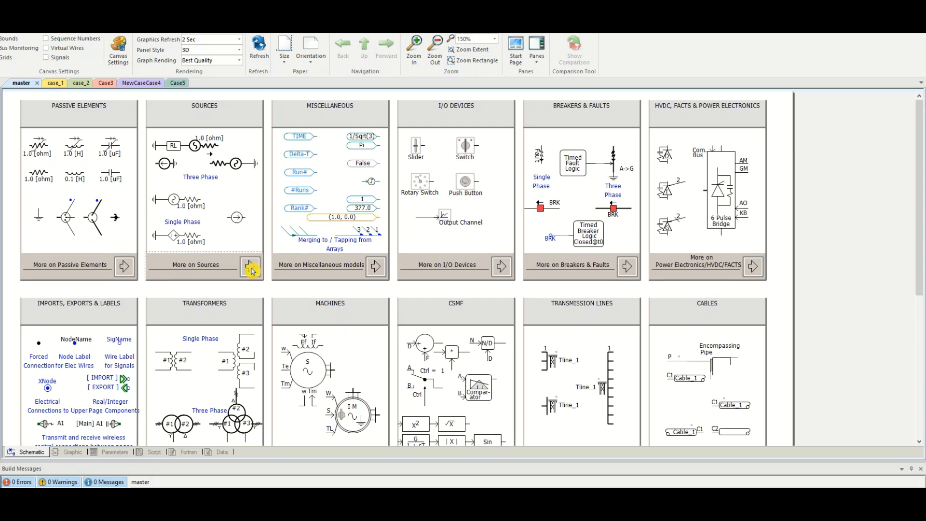
double_click(248, 265)
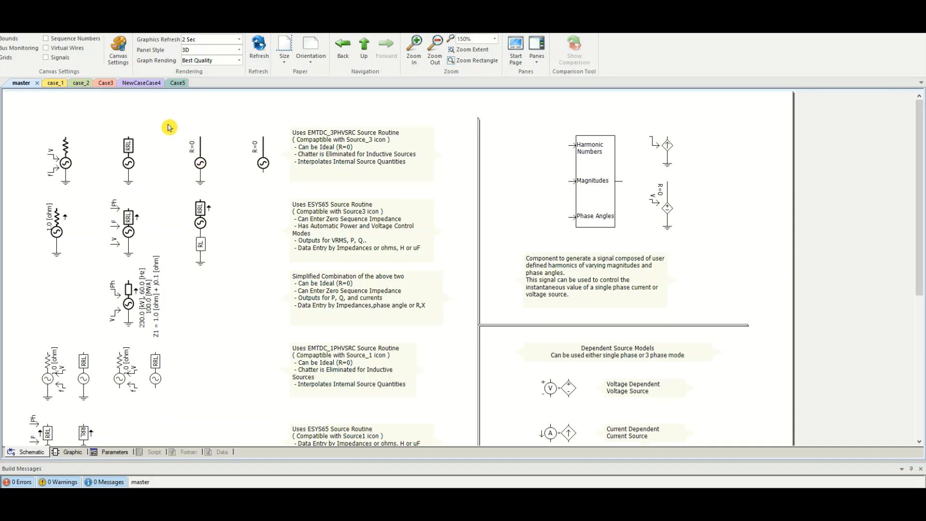
- Inspect the parameters of the grounded R=0 three-phase voltage source in the library and close them without changes
left_click(197, 167)
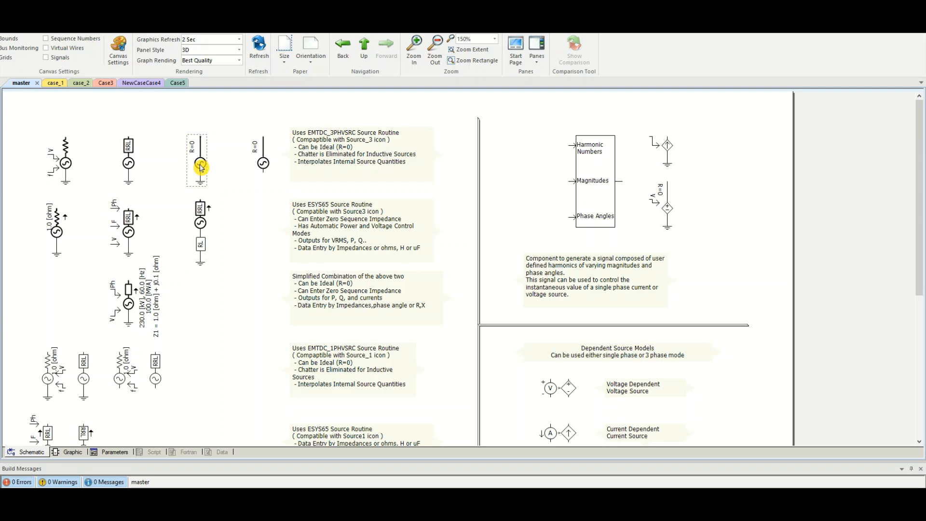
double_click(200, 166)
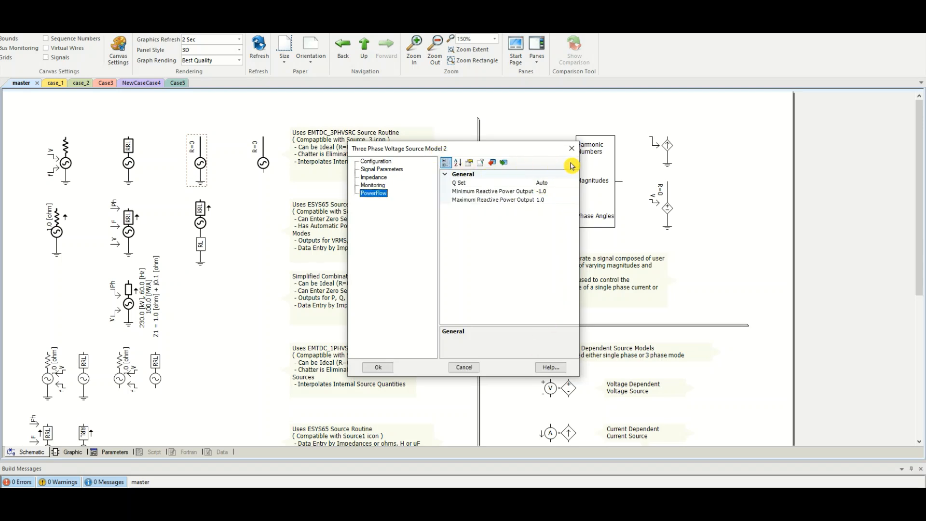
left_click(571, 148)
- Copy the grounded R=0 three-phase voltage source from the master library into the Case5 schematic
left_click_drag(173, 120, 225, 194)
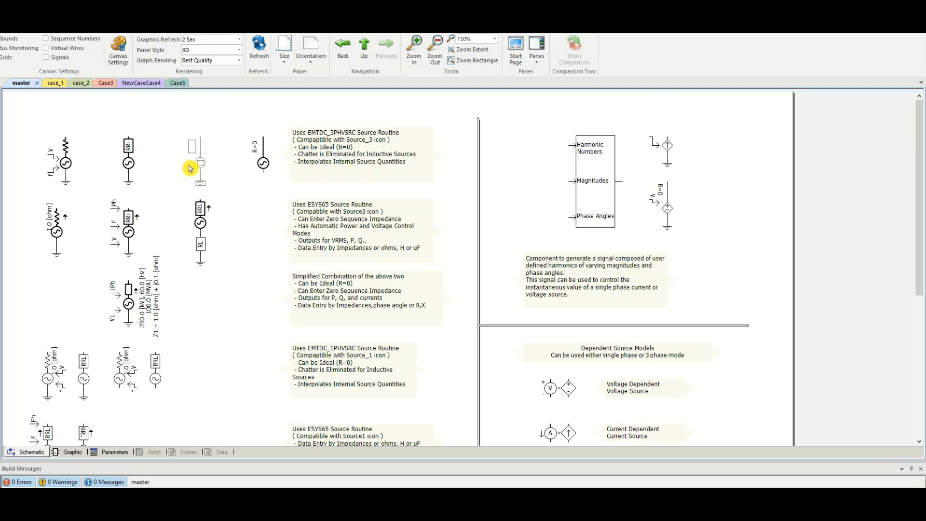
left_click(177, 83)
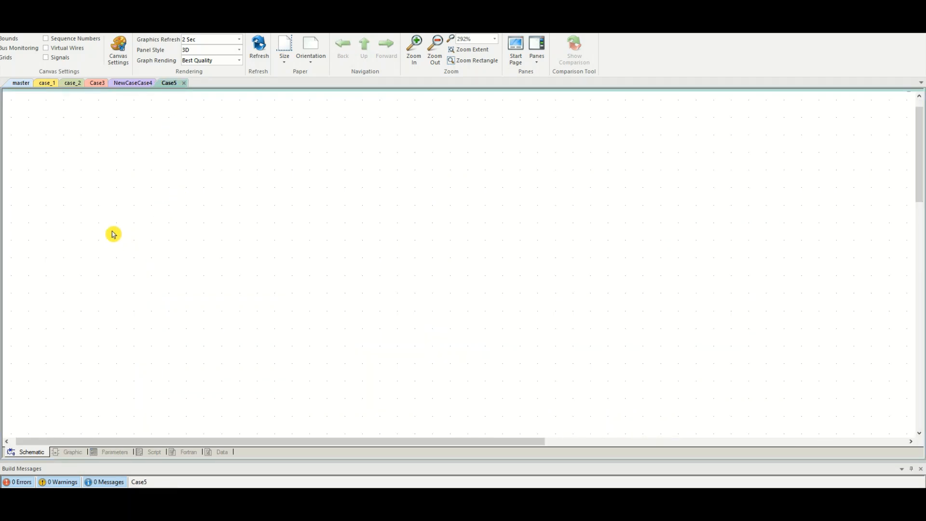
key("ctrl+v")
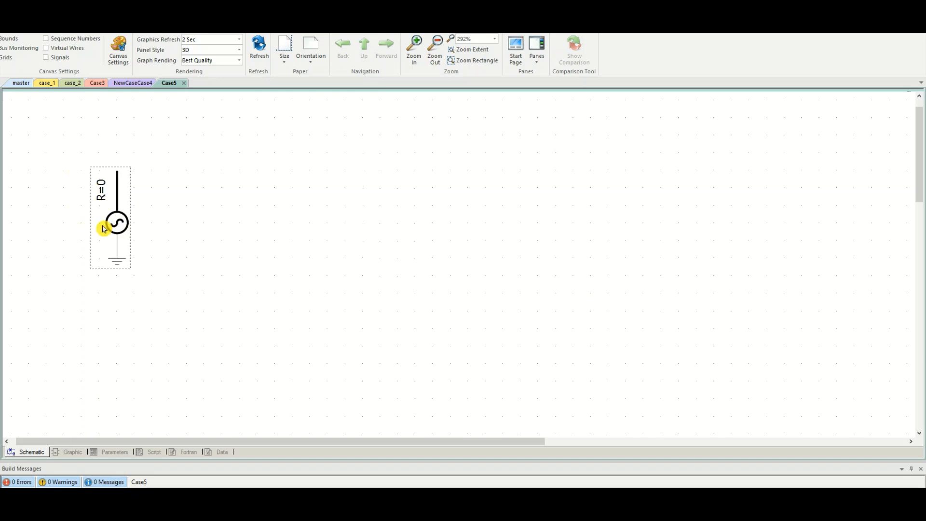
- Rotate the voltage source to lie horizontally with its output facing right, and shift it slightly down and toward the sheet's left edge
scroll(198, 302, "down", 2)
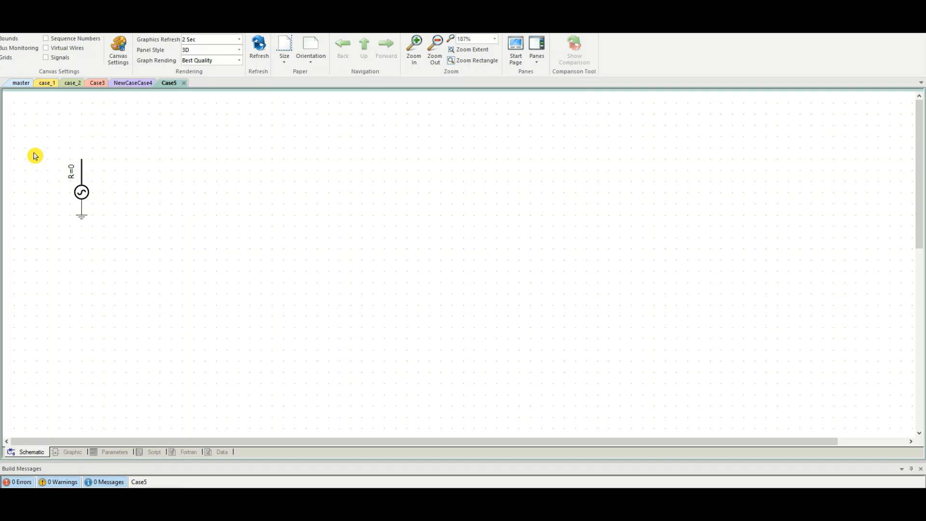
scroll(35, 156, "up", 1)
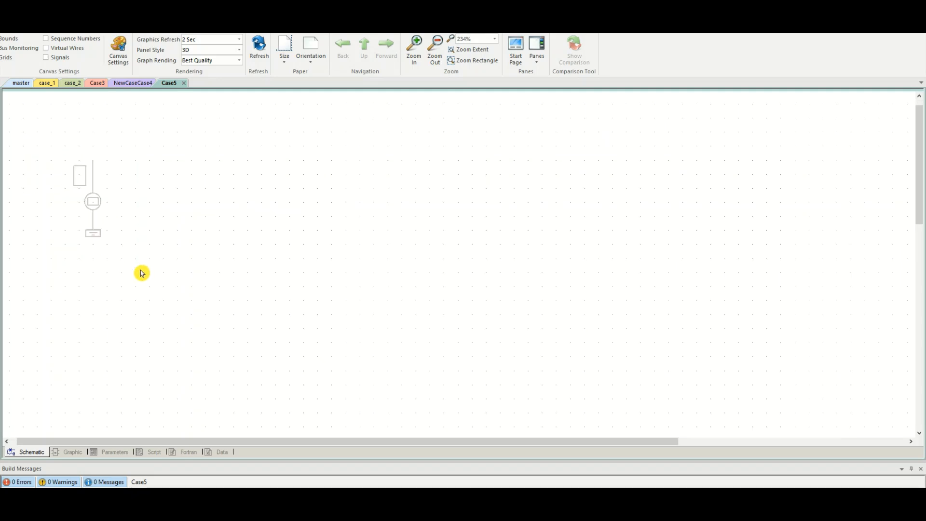
key("ctrl+r")
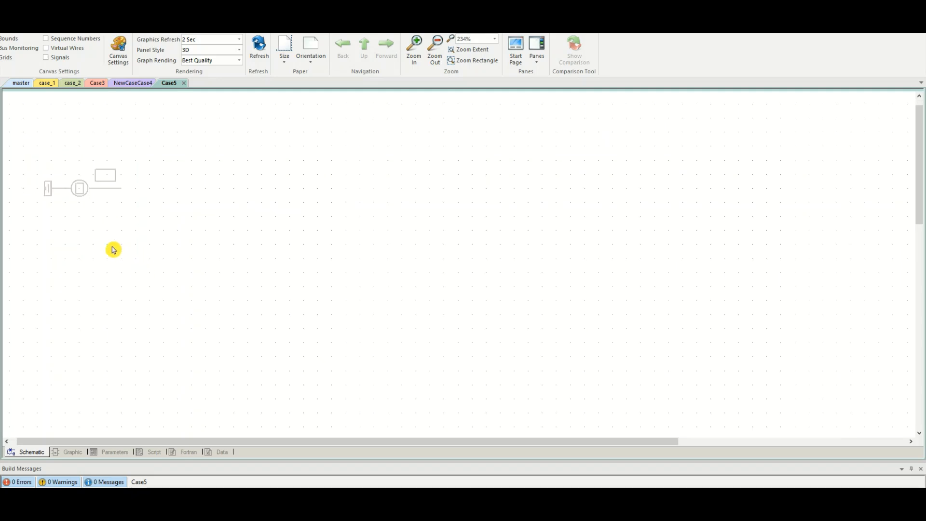
left_click_drag(76, 190, 62, 204)
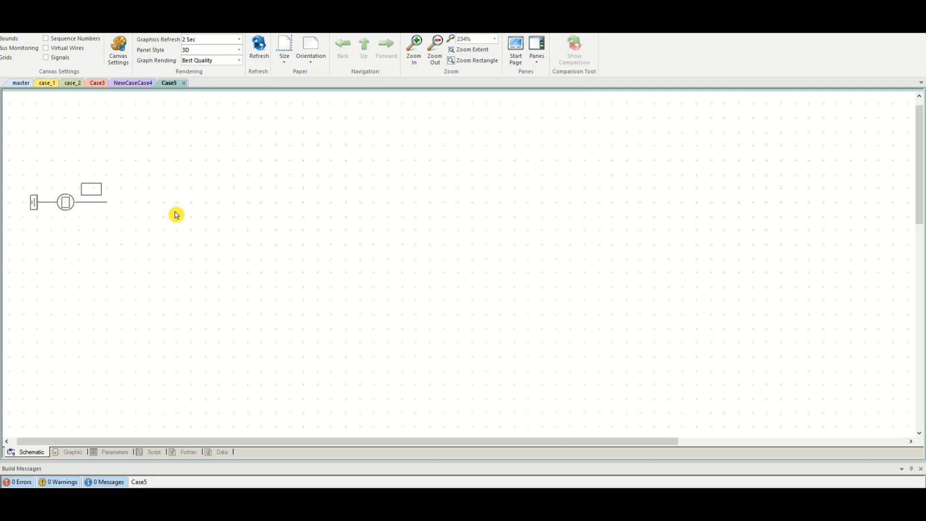
- Set the three-phase voltage source's name to Grid
double_click(67, 207)
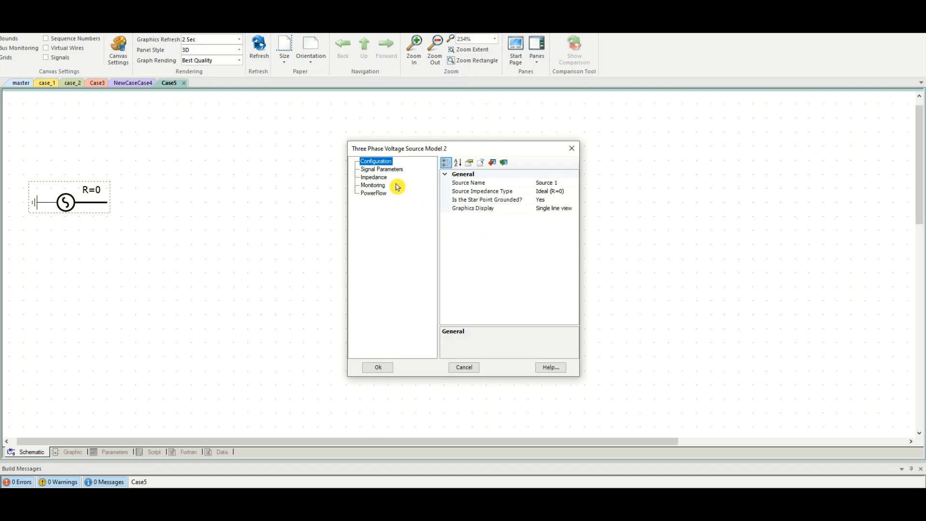
left_click(558, 184)
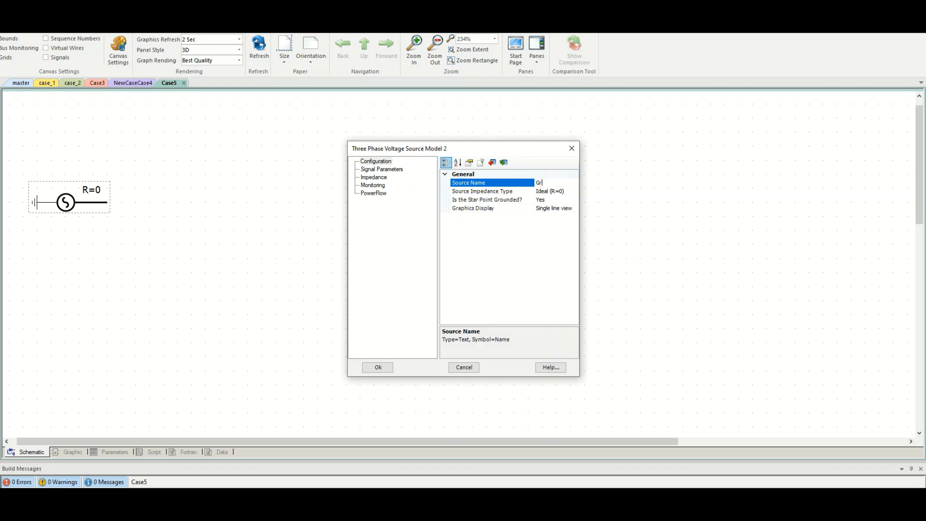
left_click(526, 183)
- Try the R-L-C and R-R//L source impedance types, and return the setting to Ideal (R=0)
left_click(557, 193)
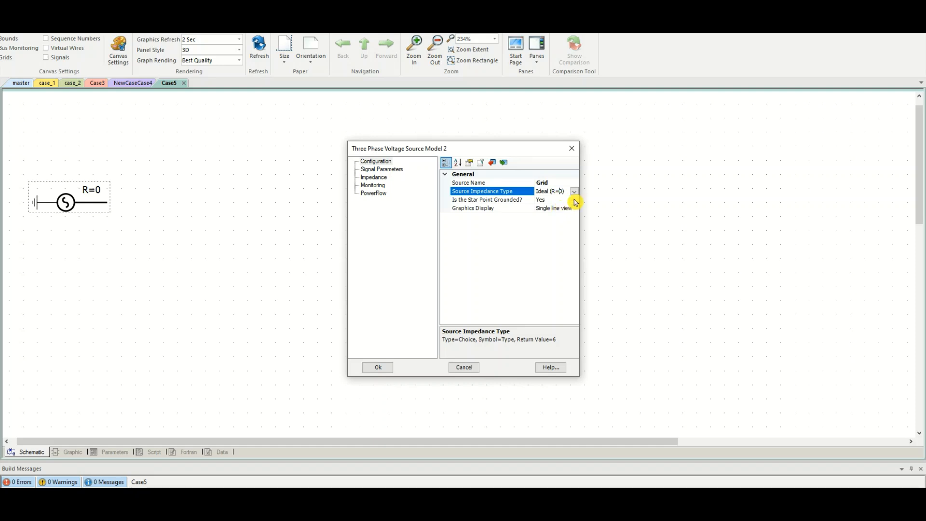
left_click(575, 192)
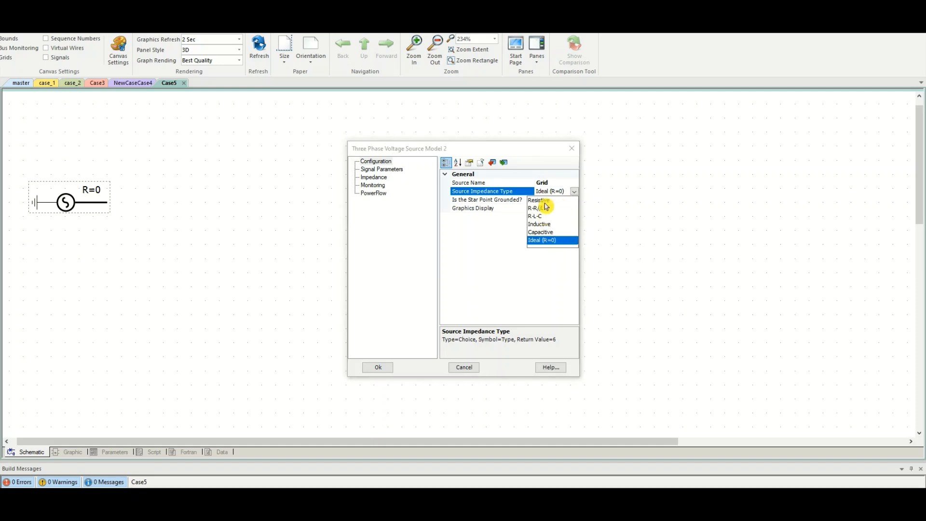
left_click(539, 216)
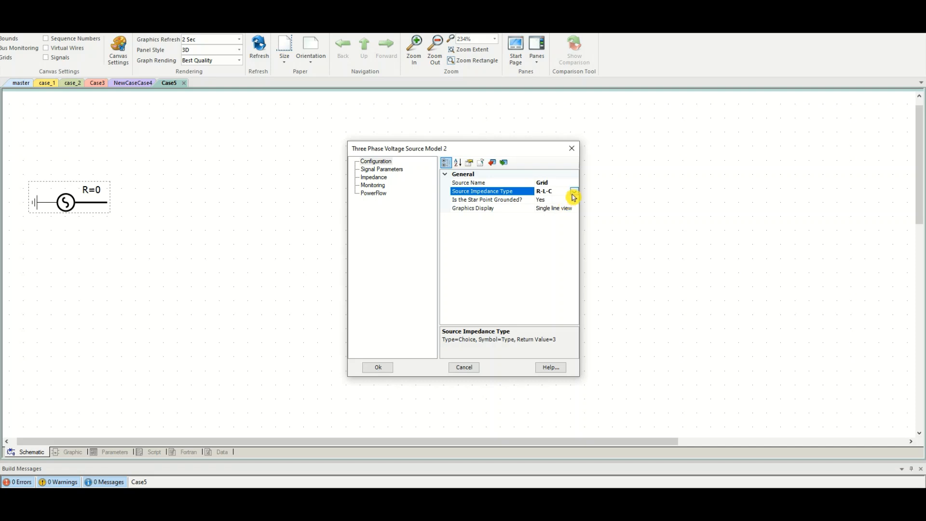
left_click(574, 192)
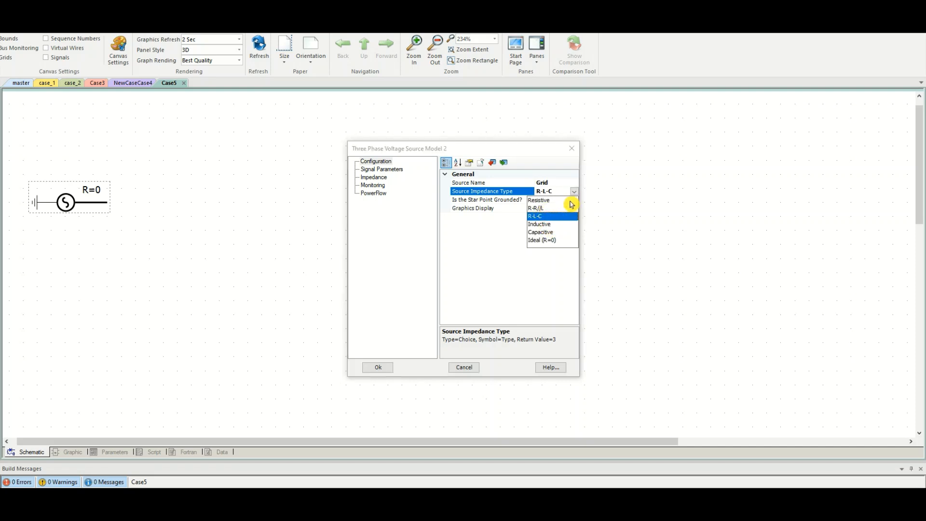
left_click(540, 209)
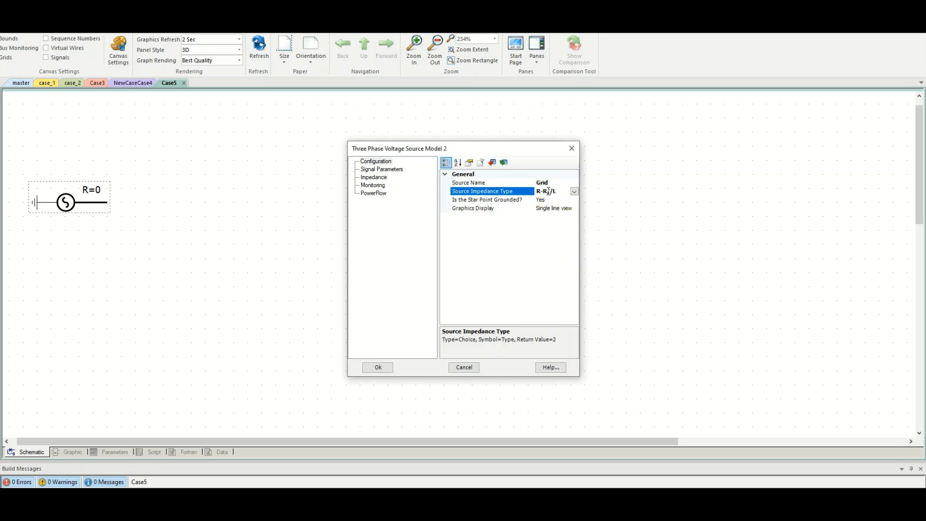
left_click(574, 193)
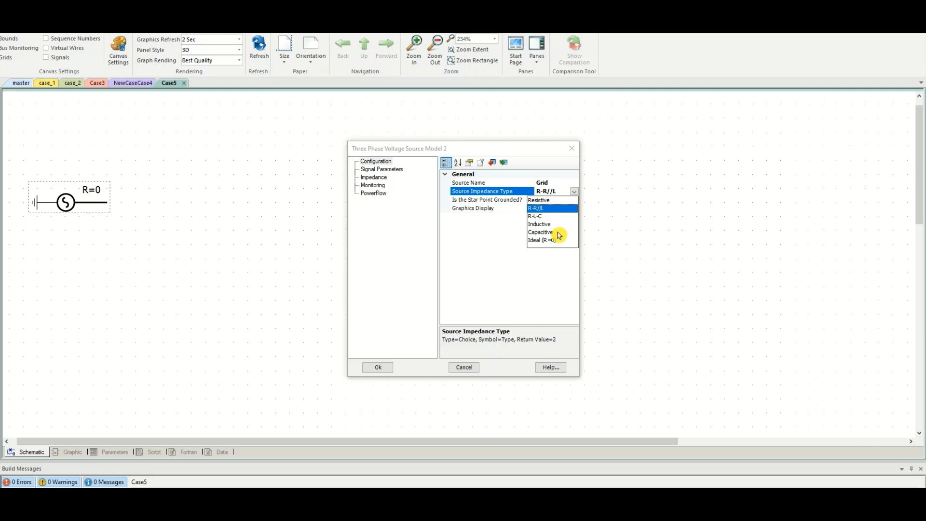
left_click(542, 240)
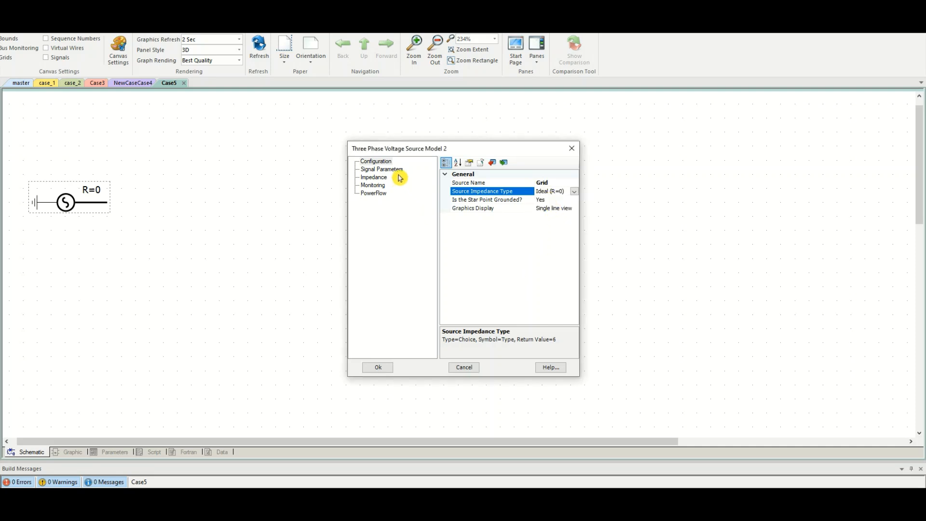
- Set the Grid source's graphics display to 3 phase view and apply the parameters
left_click(567, 209)
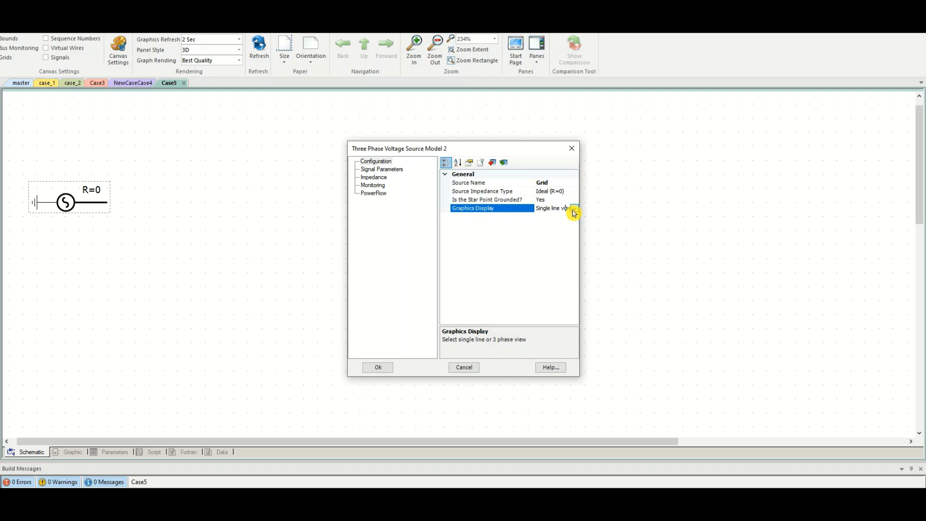
left_click(573, 211)
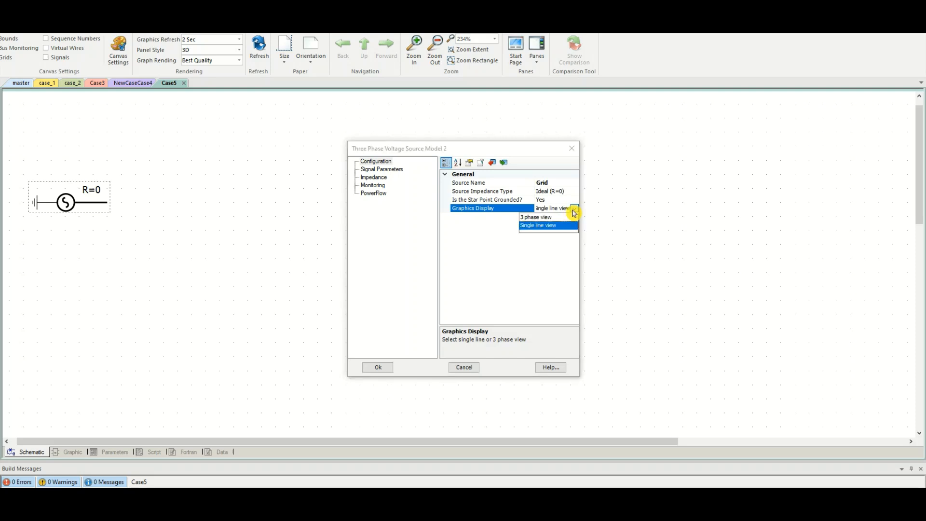
left_click(537, 217)
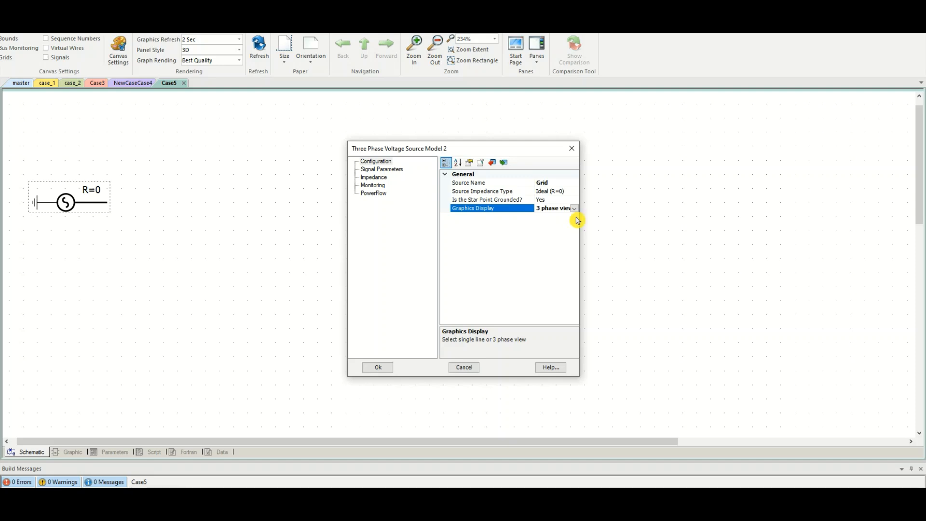
left_click(389, 368)
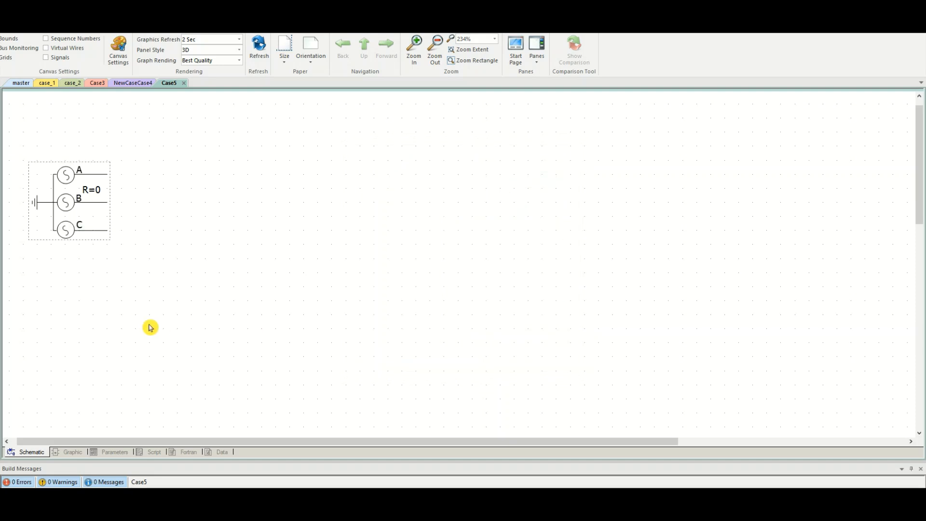
left_click(114, 300)
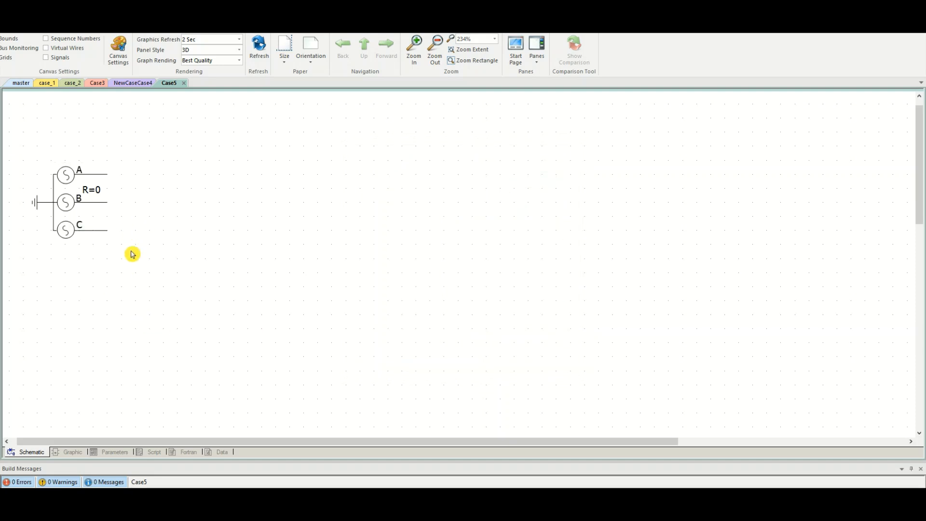
- Set the Grid source's graphics display to Single line view and apply its parameters
left_click(70, 222)
double_click(70, 204)
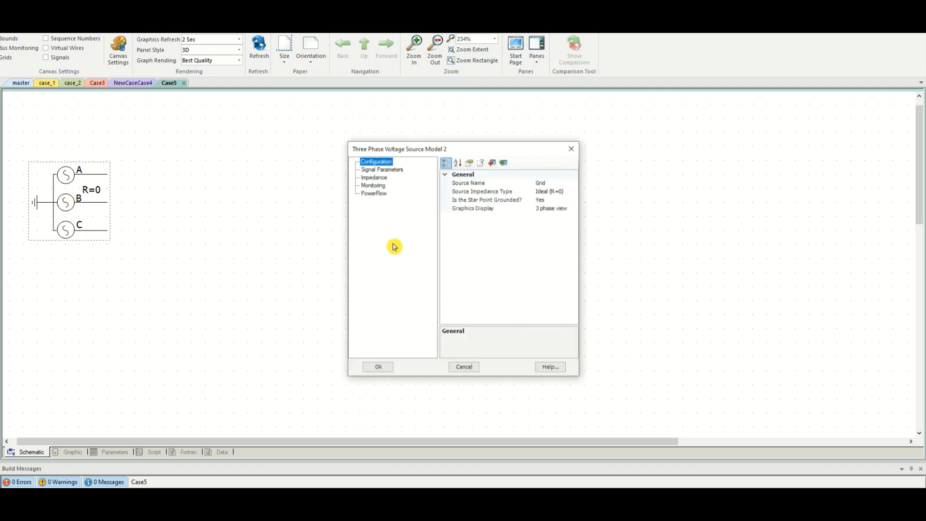
left_click(569, 208)
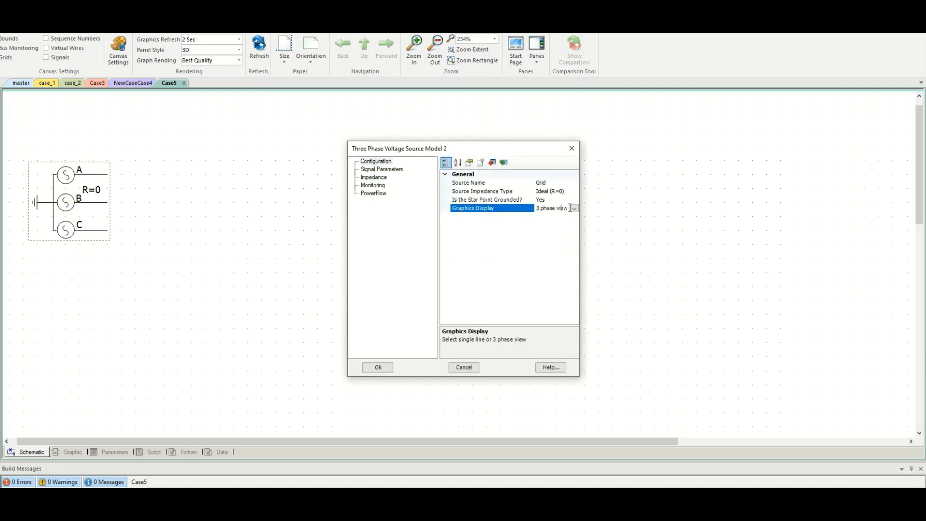
left_click(574, 208)
left_click(552, 228)
left_click(381, 368)
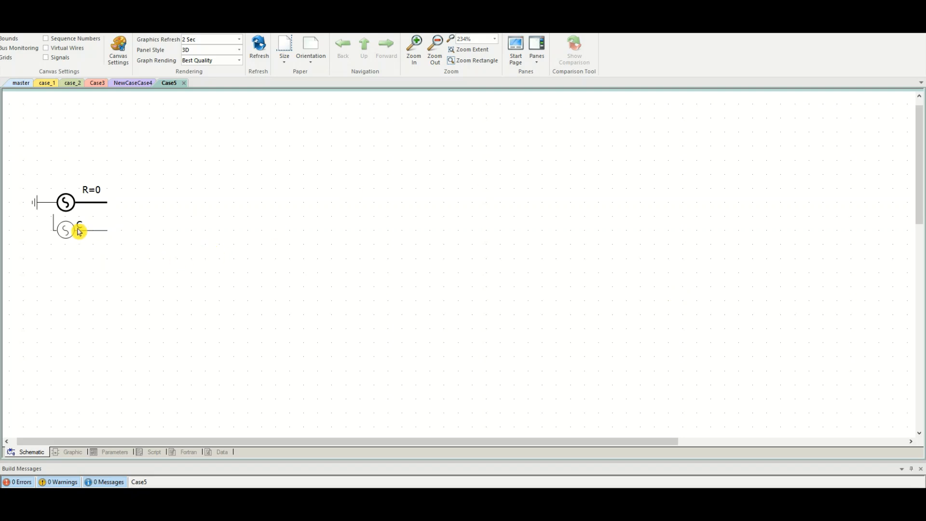
double_click(65, 202)
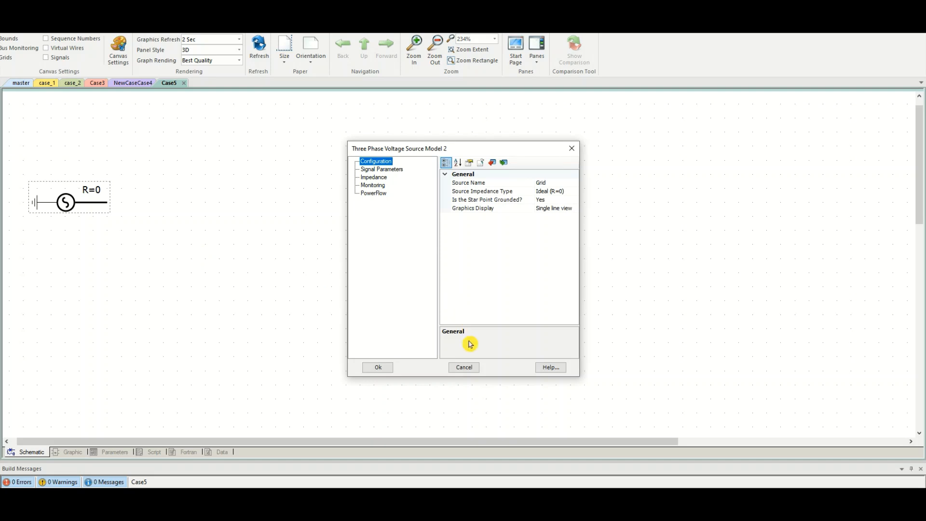
left_click(379, 368)
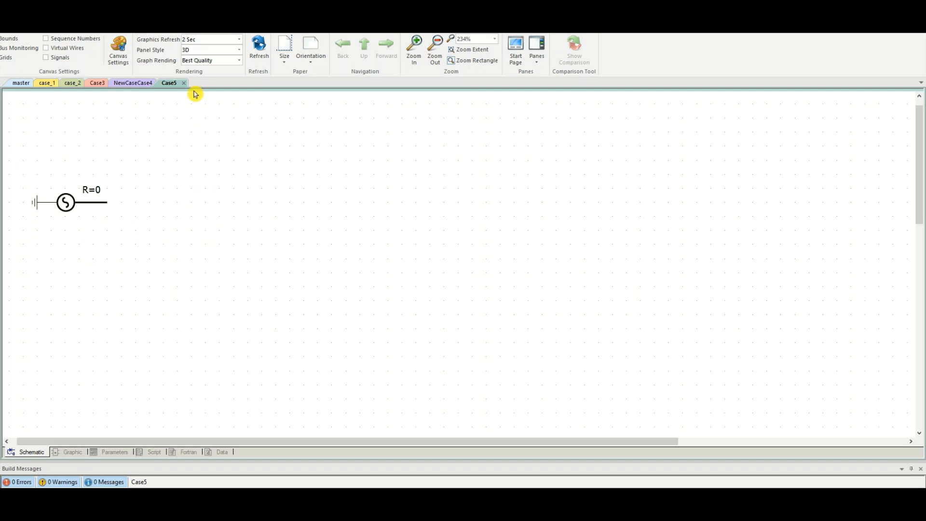
- Place a resistor and an inductor in a row to the right of the Grid source, level with its output
left_click(159, 32)
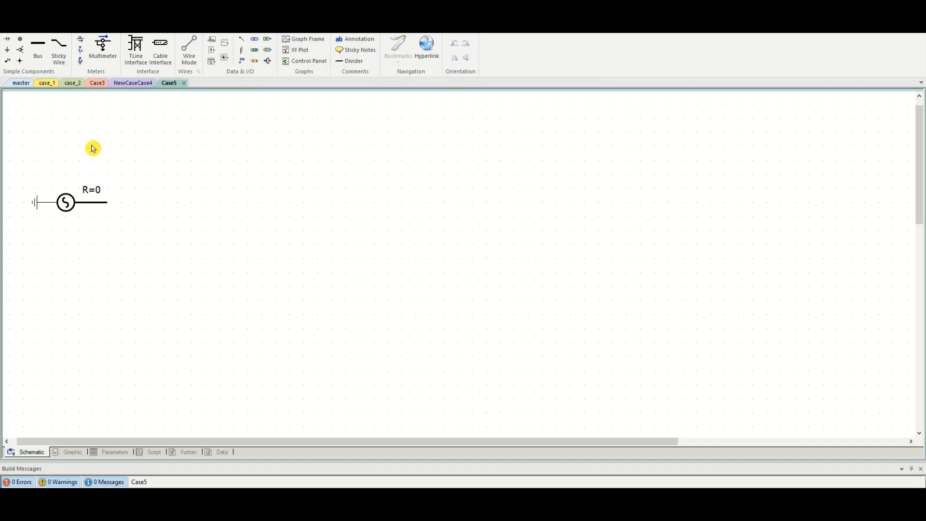
left_click(1, 64)
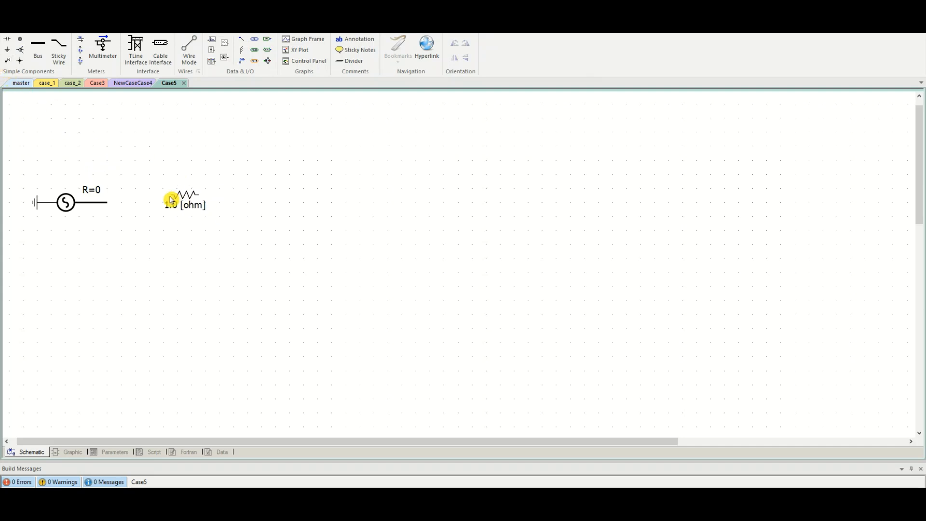
left_click(171, 202)
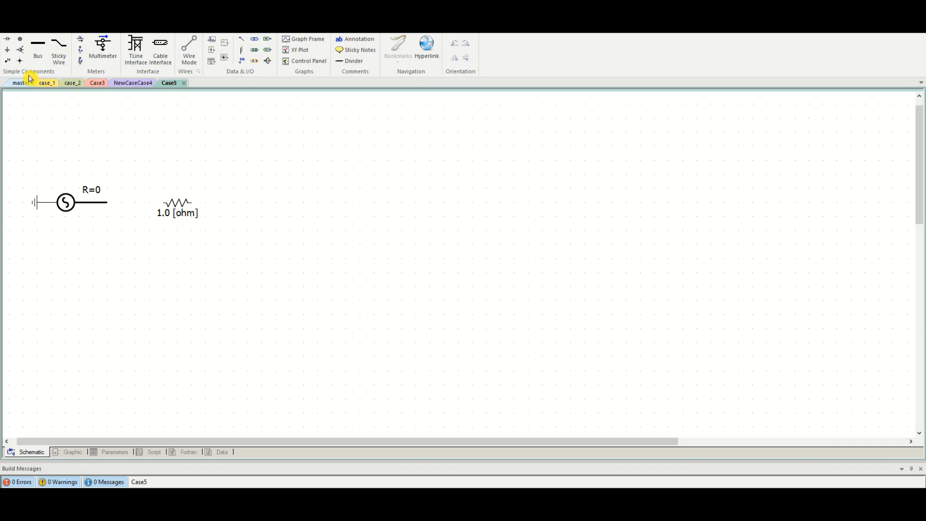
left_click(2, 53)
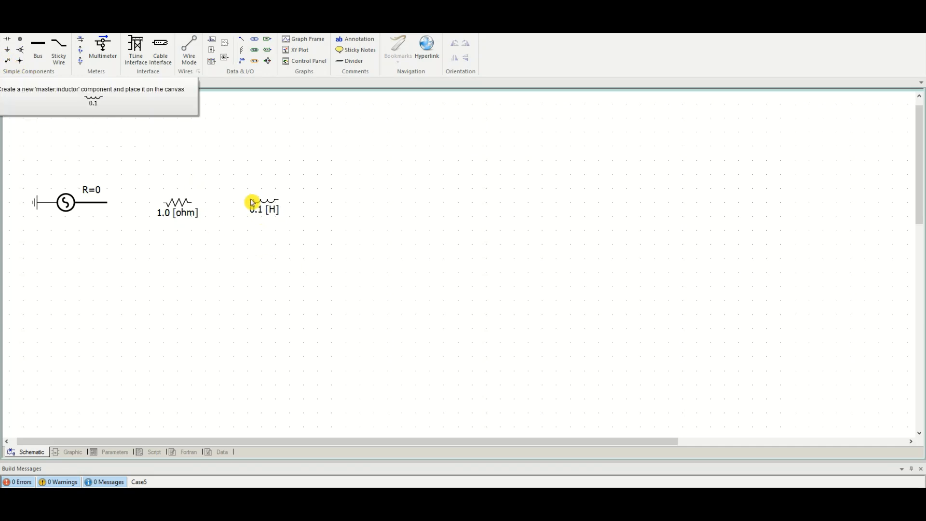
left_click(244, 208)
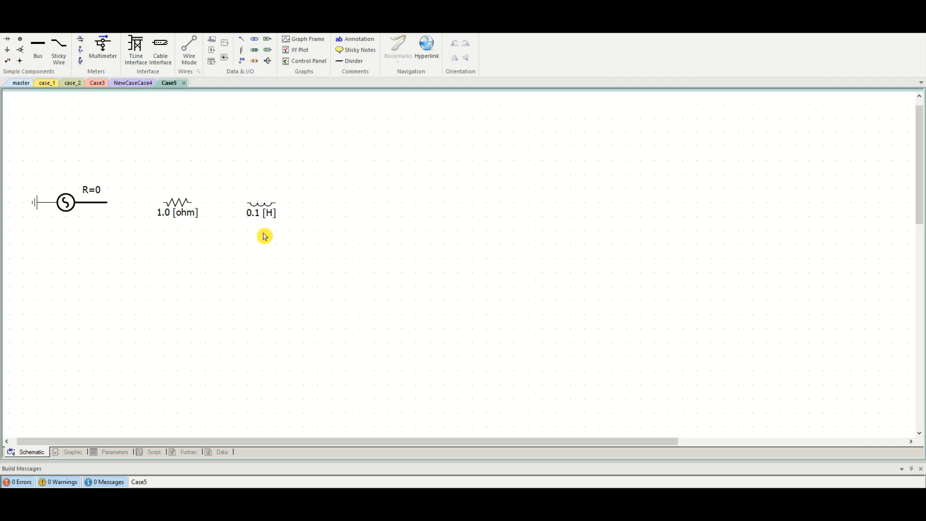
- Set the resistor's resistance to 5.0 ohm
left_click(183, 207)
double_click(182, 207)
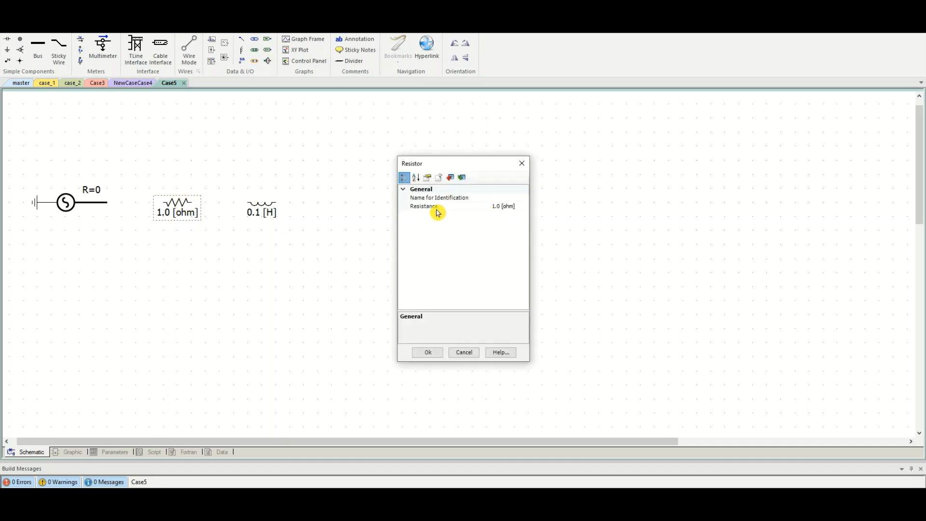
left_click(495, 206)
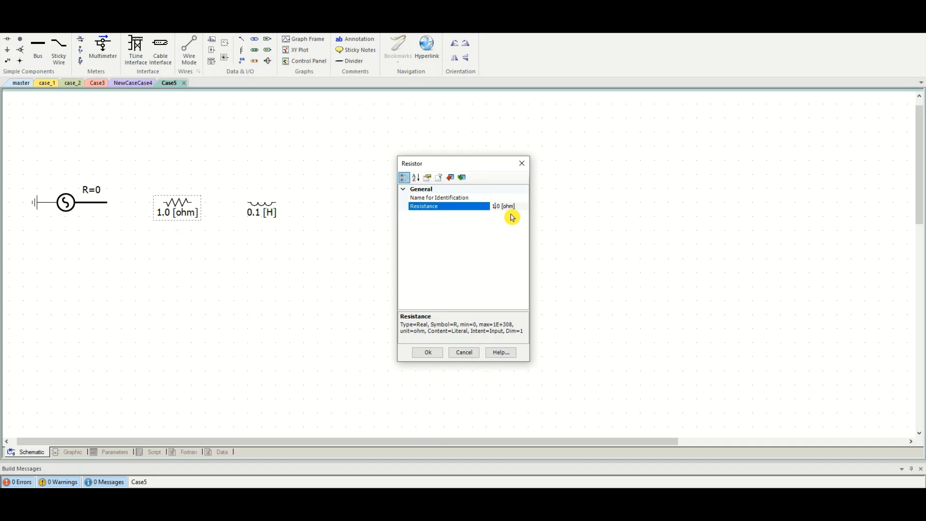
type("0")
left_click(431, 352)
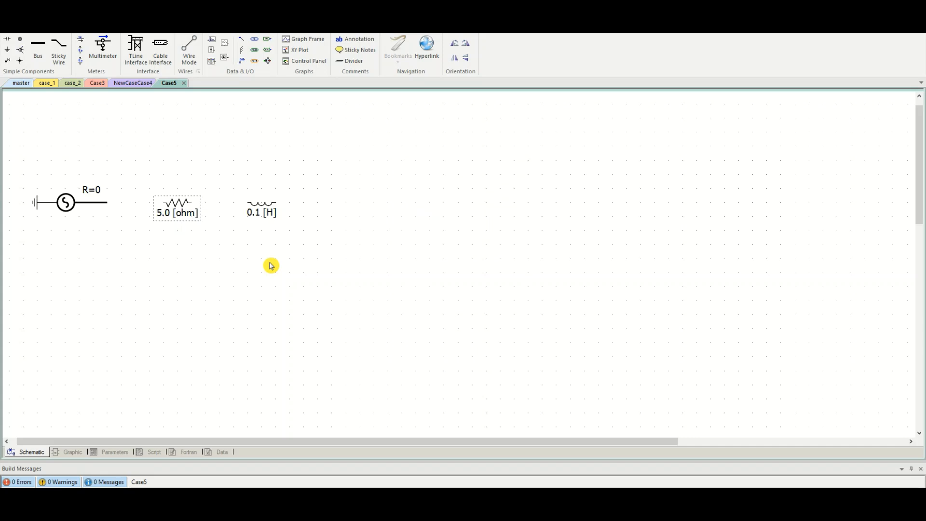
- Open the inductor's parameters, switch to Excel, and enter the label X/R in C5 with the value 20 in D5
double_click(262, 208)
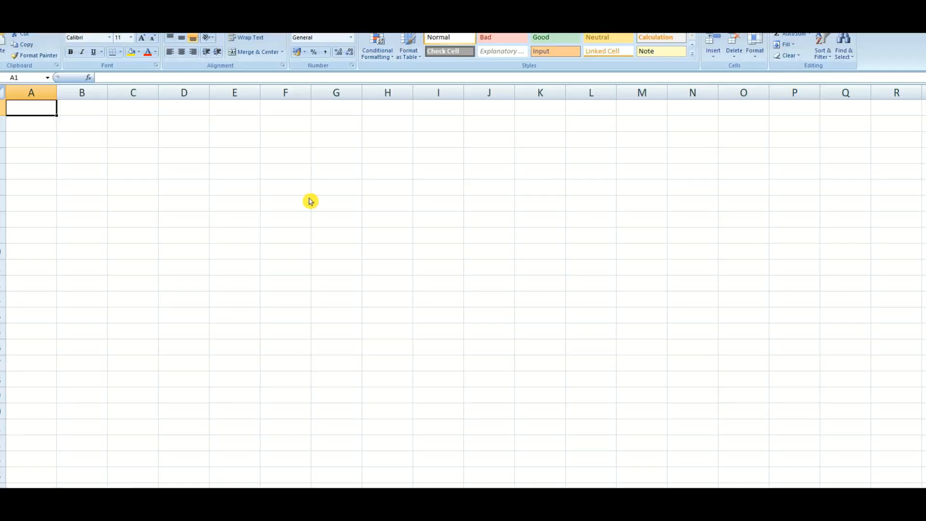
left_click(133, 174)
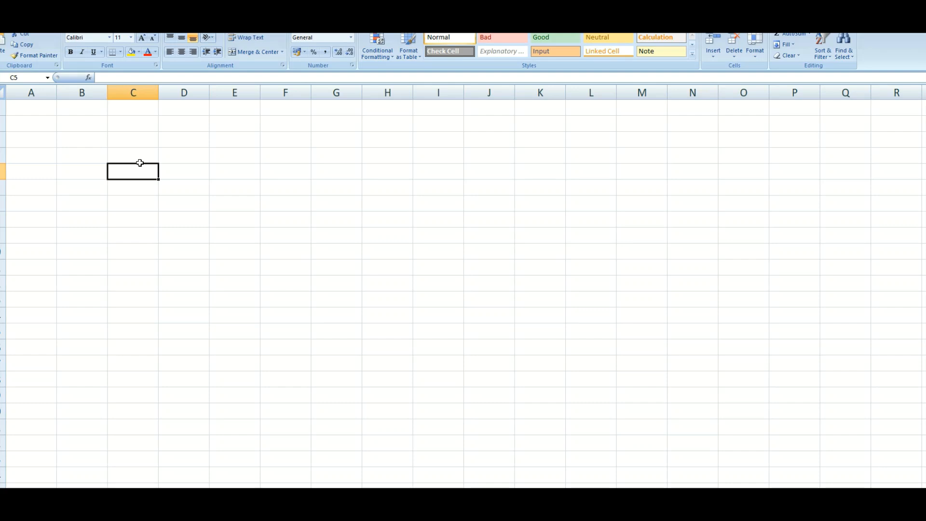
type("X/R")
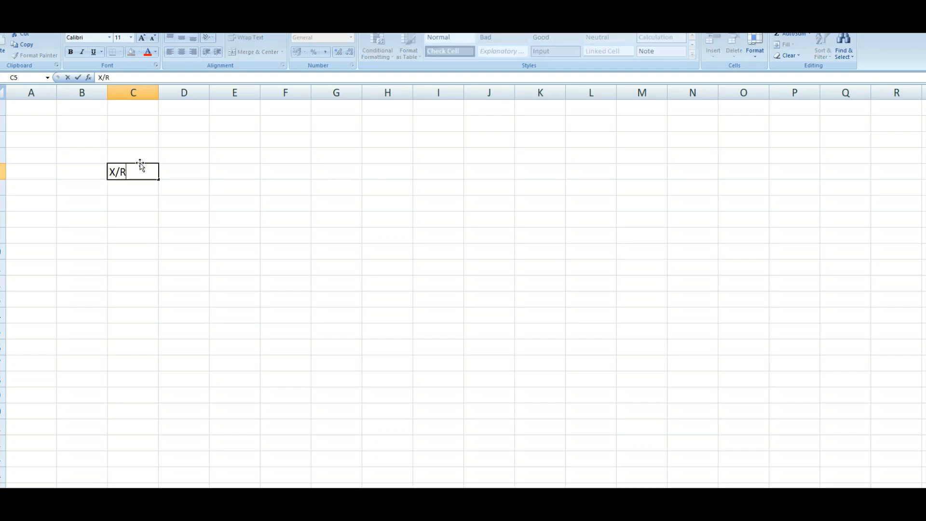
key("Tab")
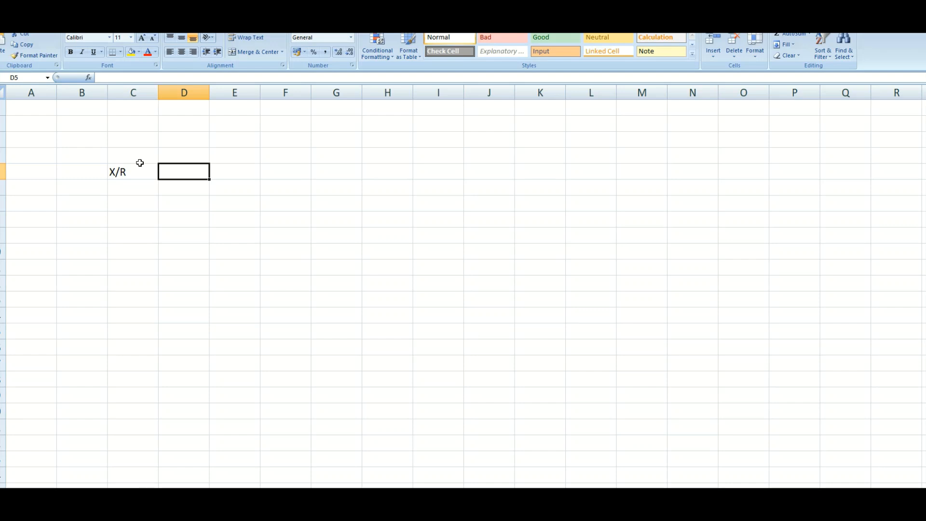
type("20")
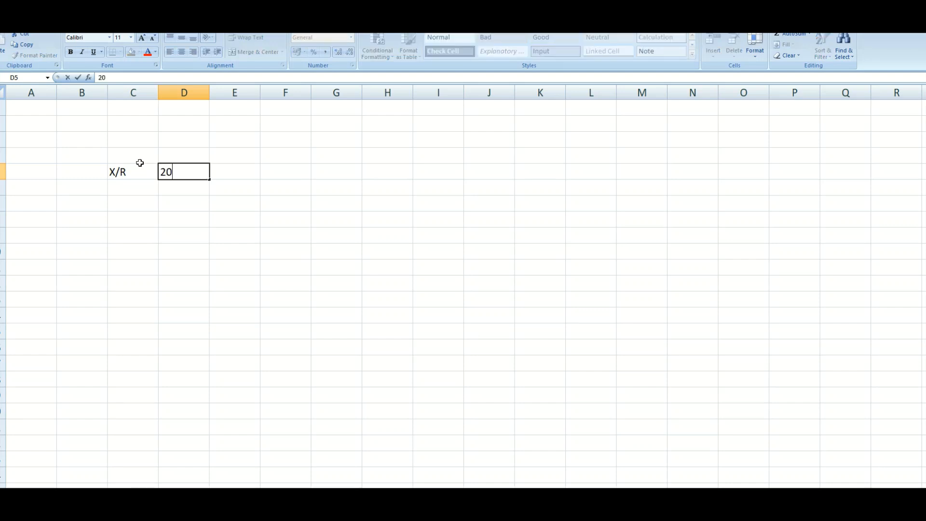
key("Return")
left_click(183, 172)
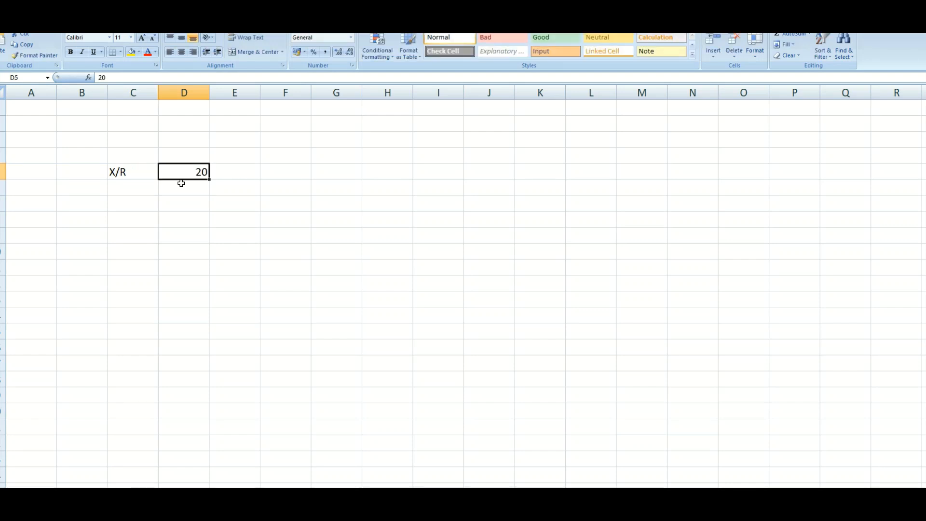
- Add a resistance row below X/R with R in C6, 5 in D6 and the unit Ohm in E6
left_click(133, 189)
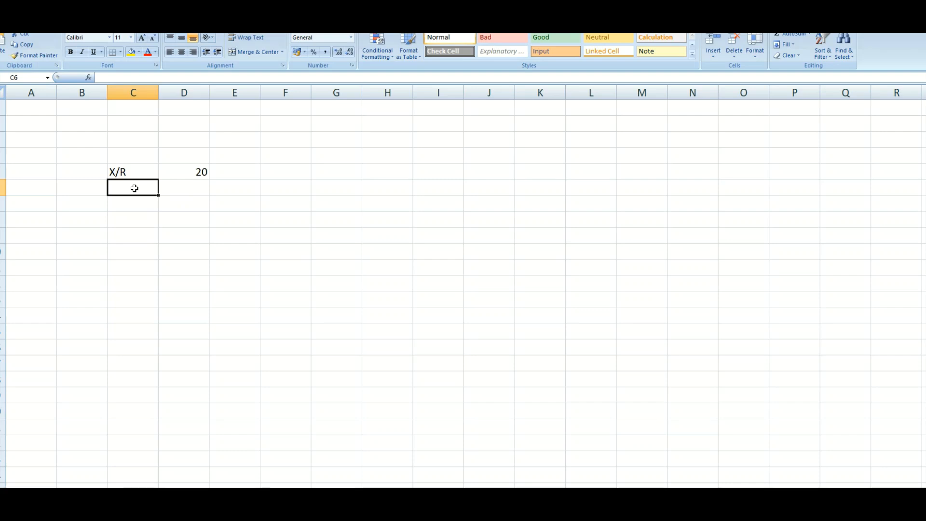
type("R")
key("Tab")
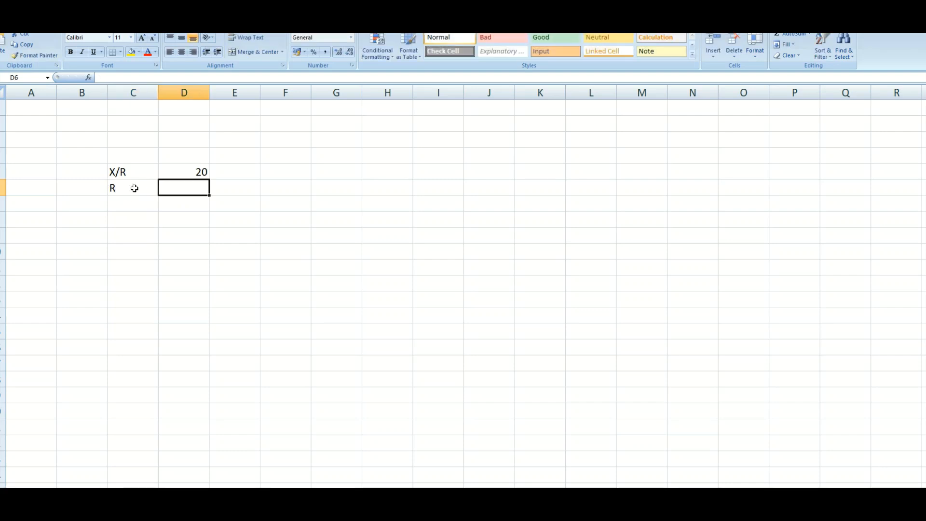
type("5")
key("Tab")
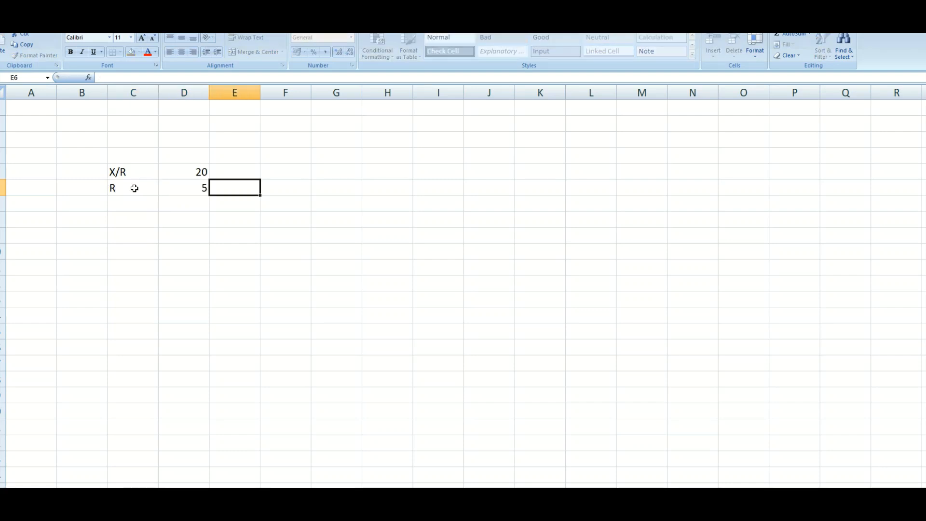
type("Ohm")
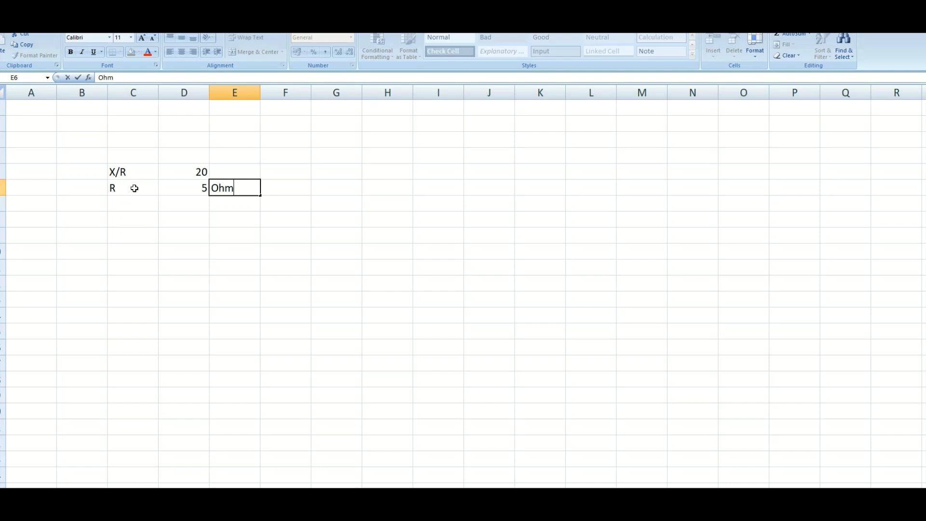
key("Return")
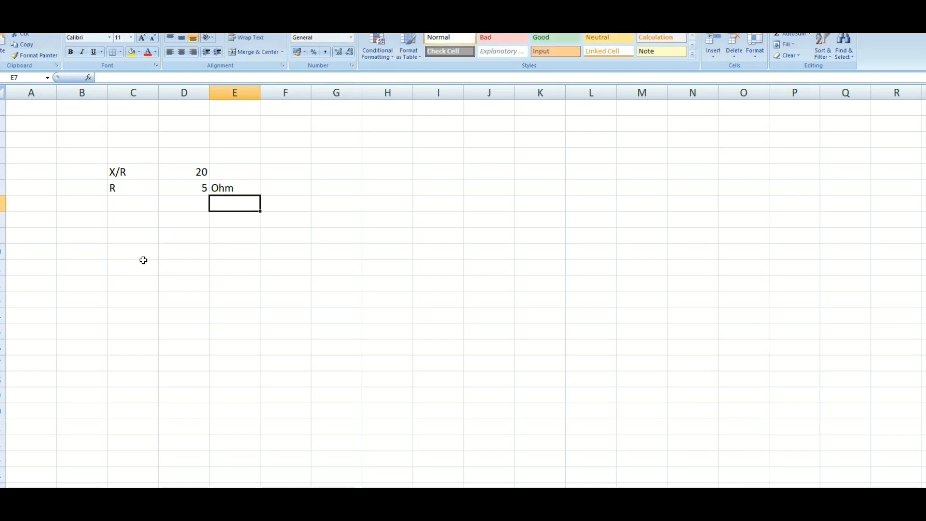
- Label C7 as X and calculate the reactance in D7 with the formula =D5*D6
left_click(143, 206)
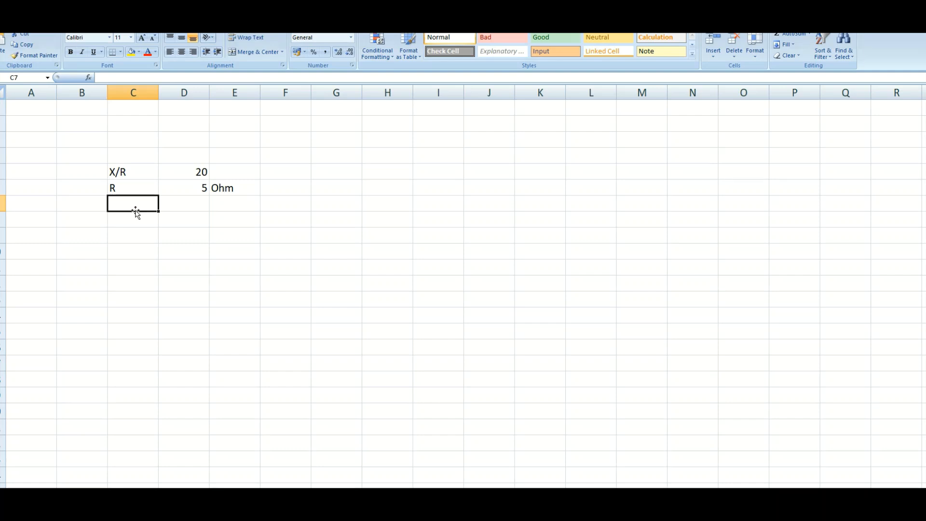
type("X")
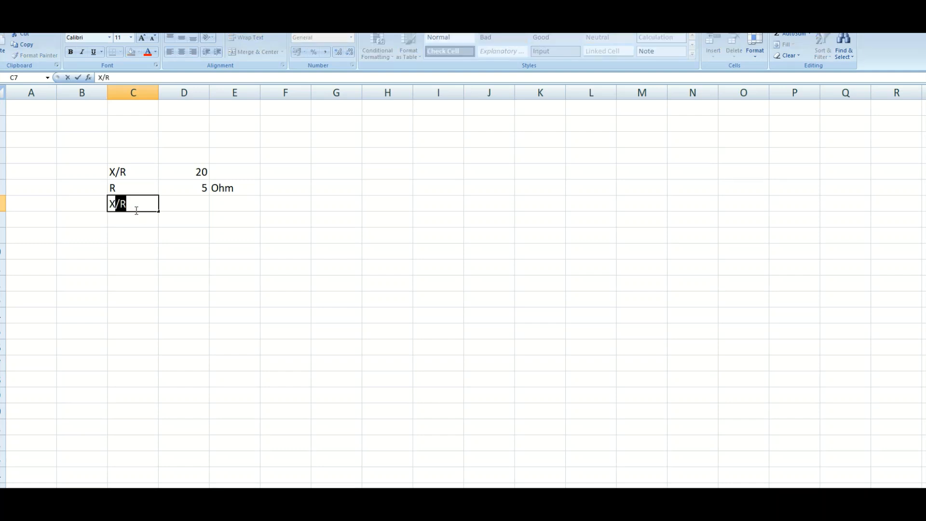
key("Delete")
key("Tab")
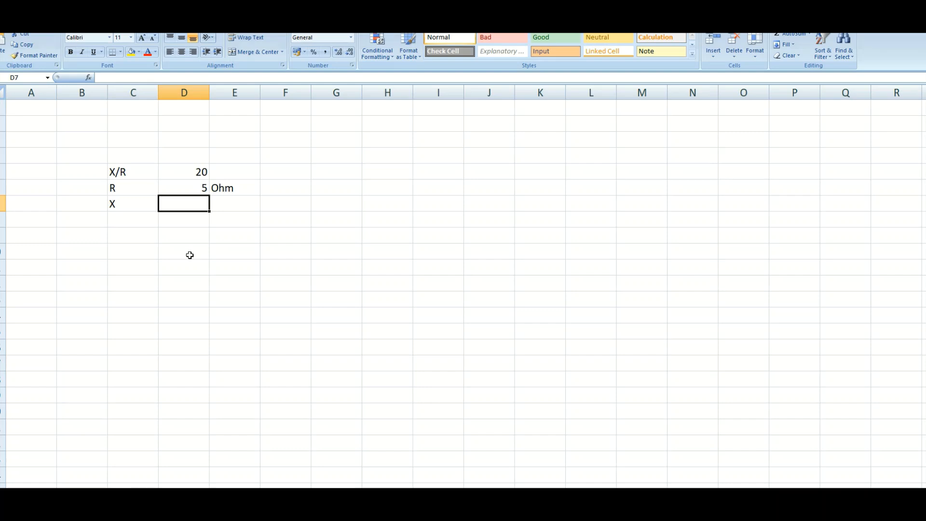
type("=")
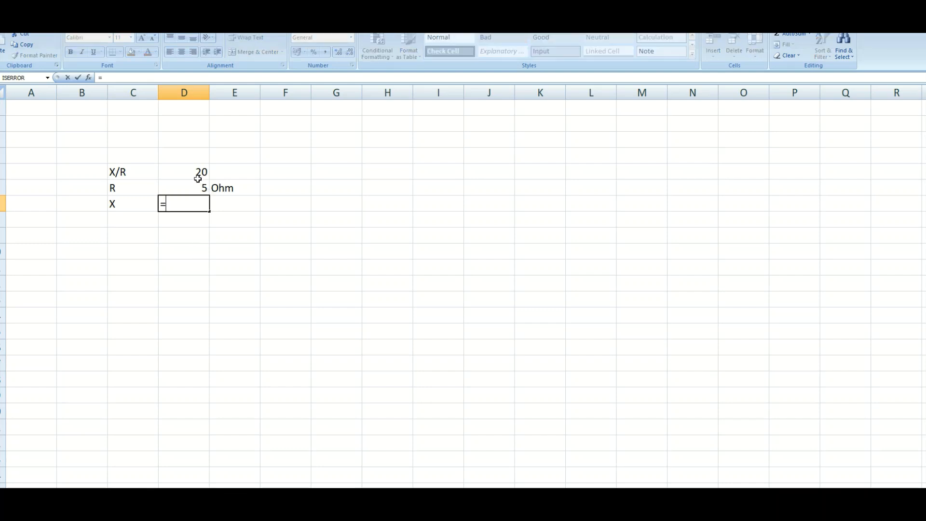
left_click(195, 172)
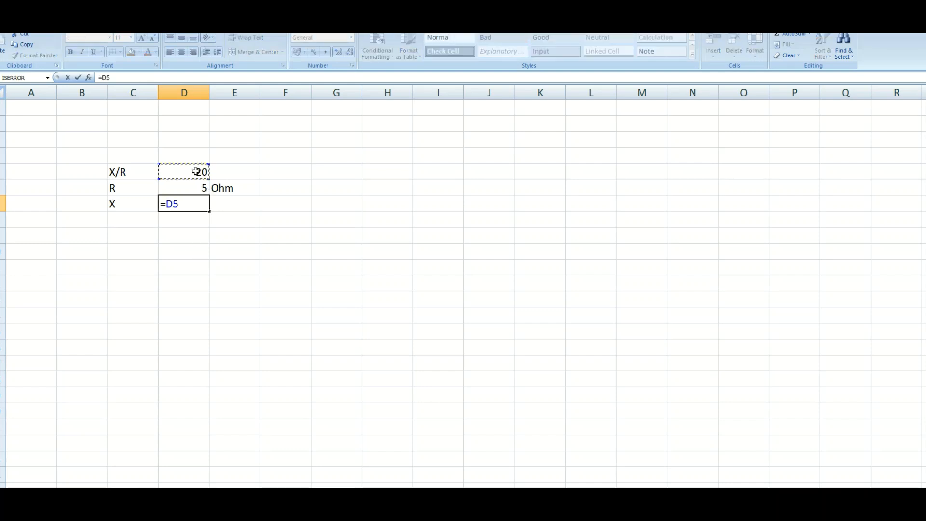
type("*")
left_click(192, 193)
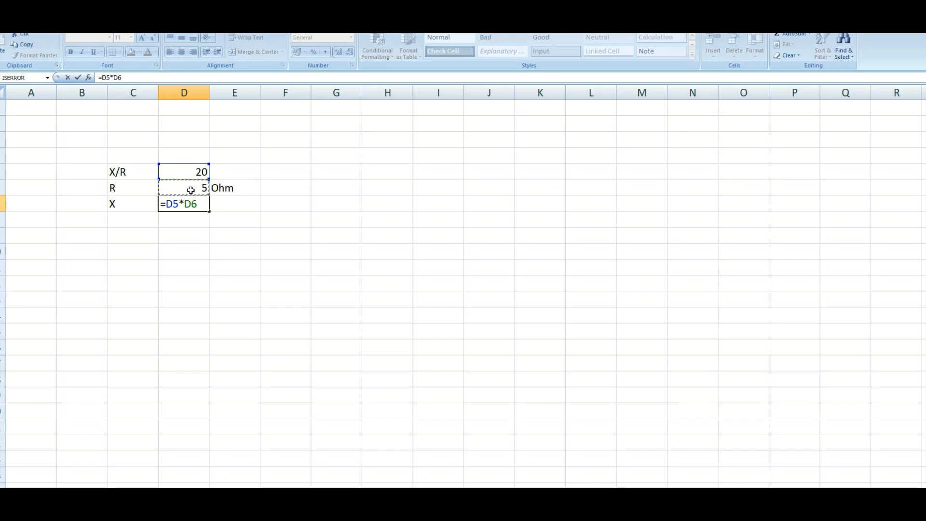
key("Return")
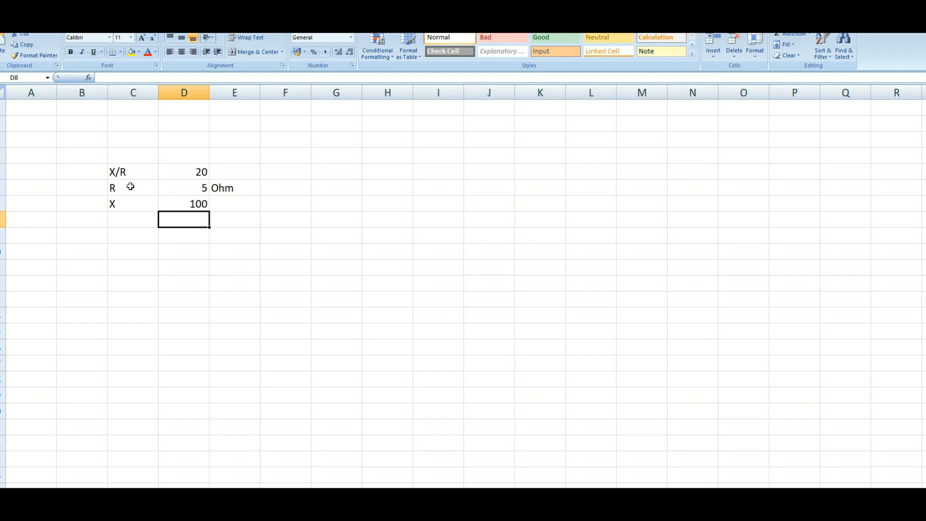
- Copy the Ohm unit from E6 into E7 beside the reactance value
left_click(241, 191)
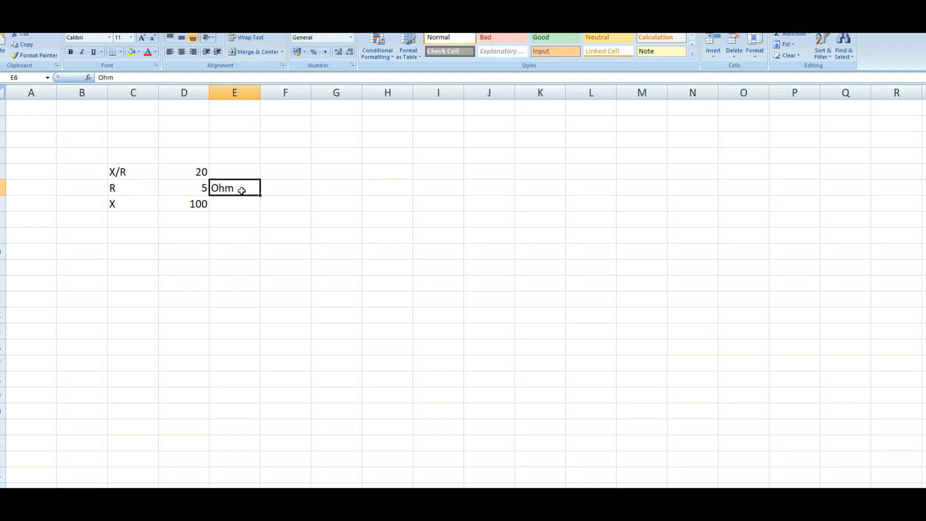
key("ctrl+c")
key("Down")
key("ctrl+v")
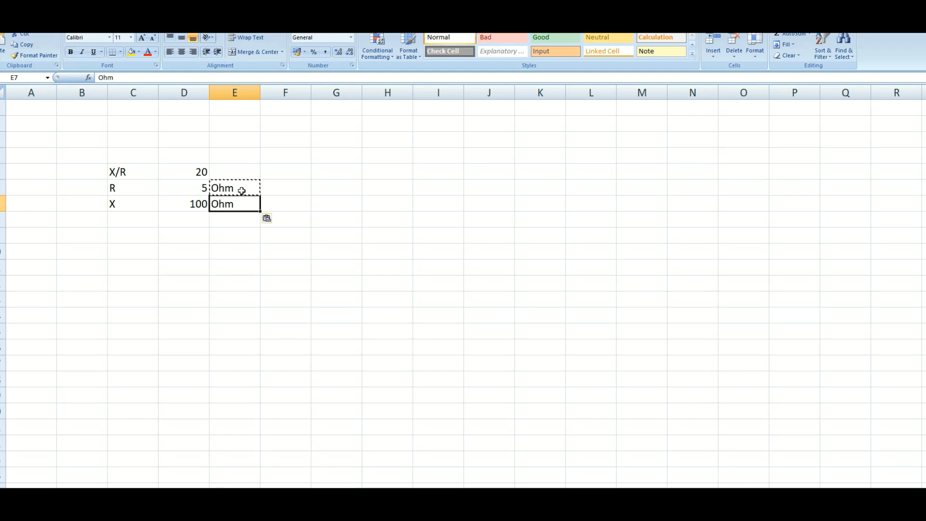
- Enter the label L in C9, leaving one empty row below the reactance row
left_click(140, 221)
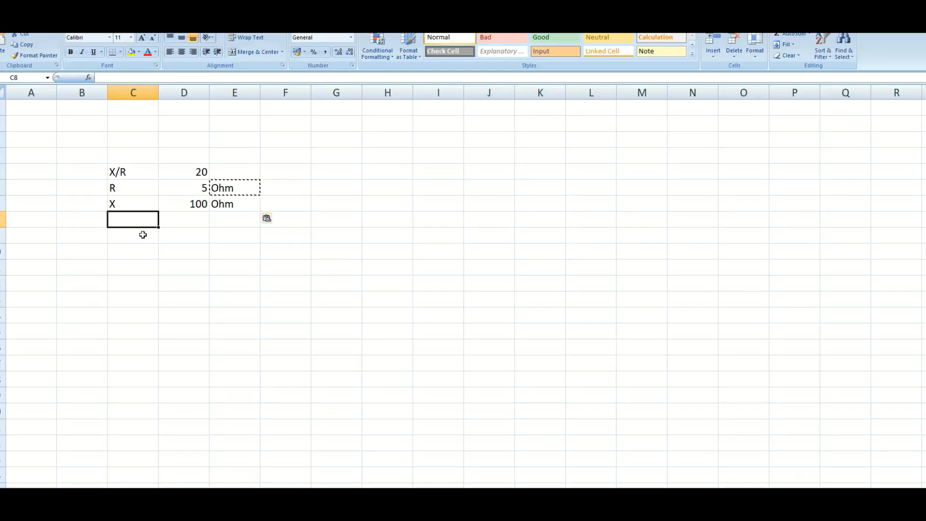
left_click(143, 234)
type("L")
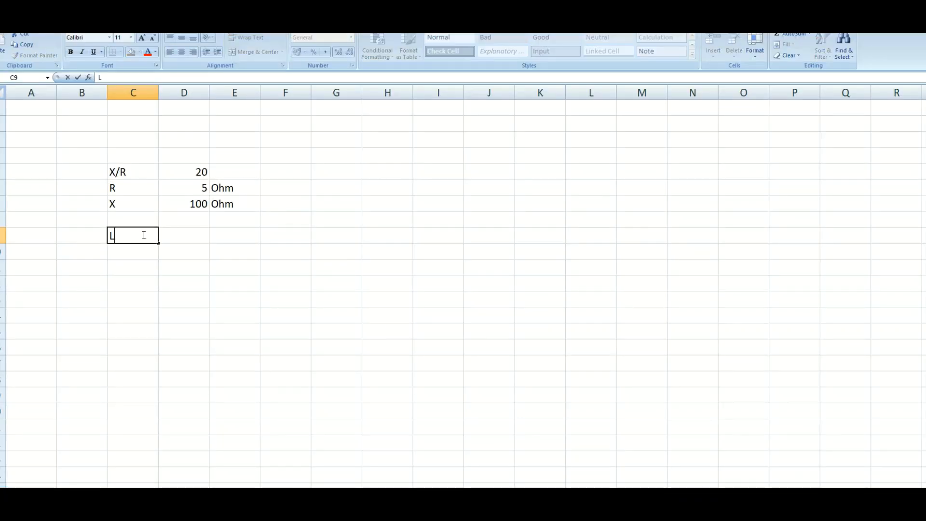
key("Tab")
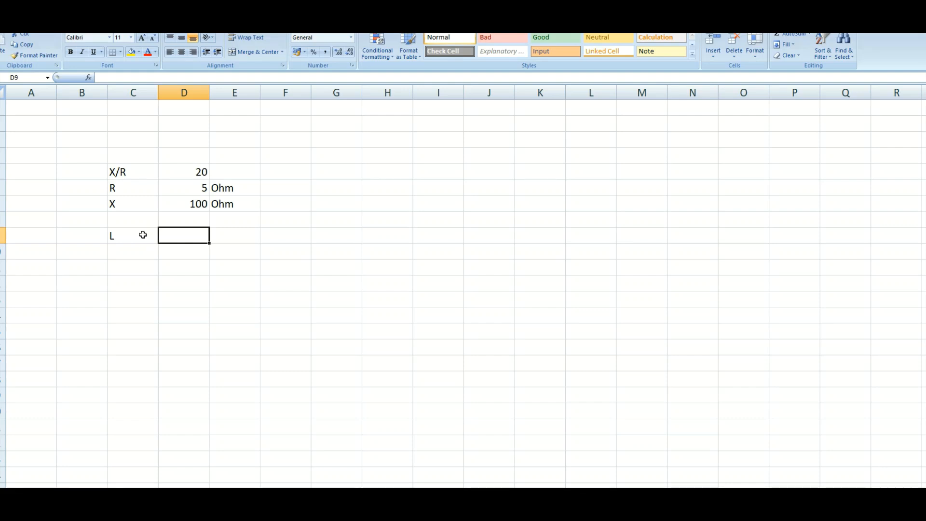
- Write the reactance formula X=2*pi*f*L as text in G5
left_click(314, 224)
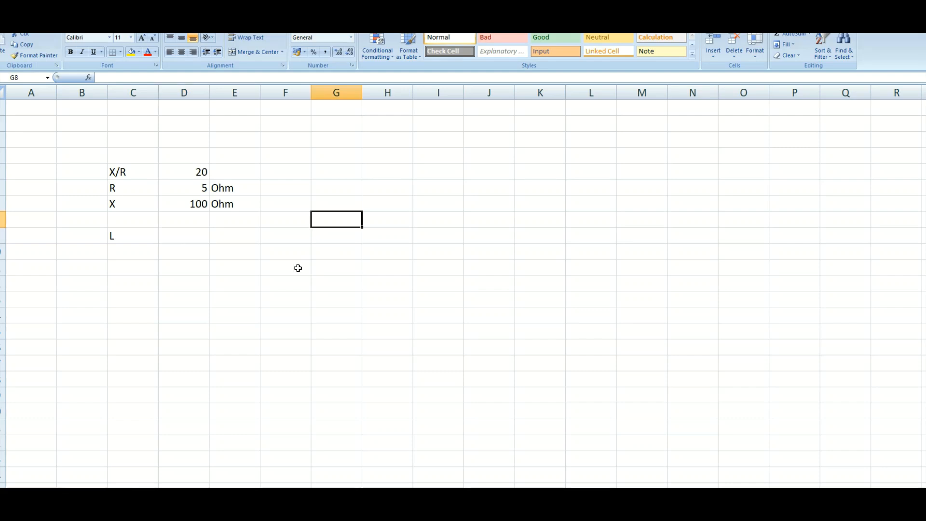
left_click(320, 174)
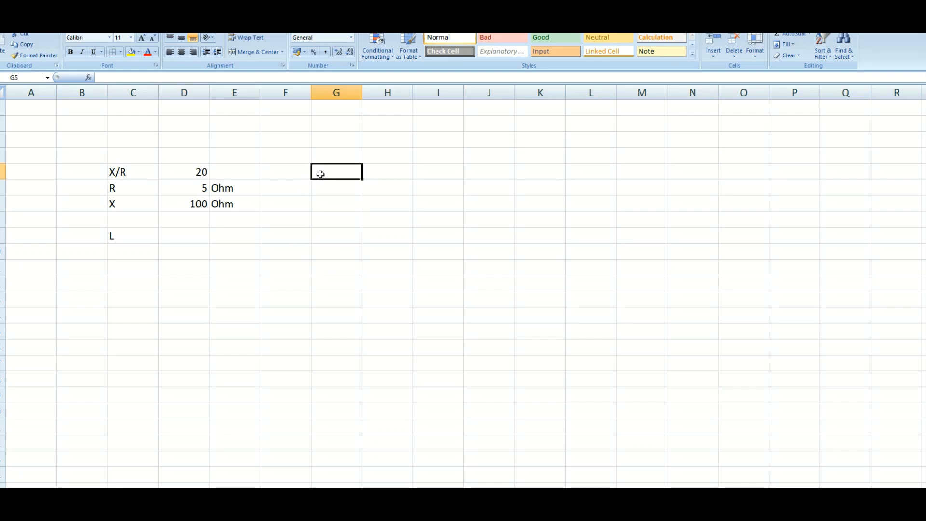
type("X")
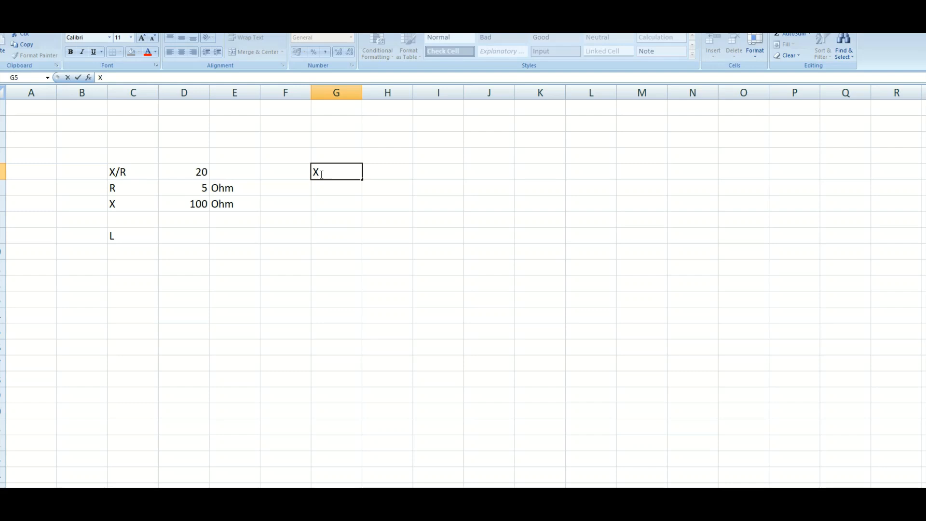
type("=2*pi*f*L")
key("Return")
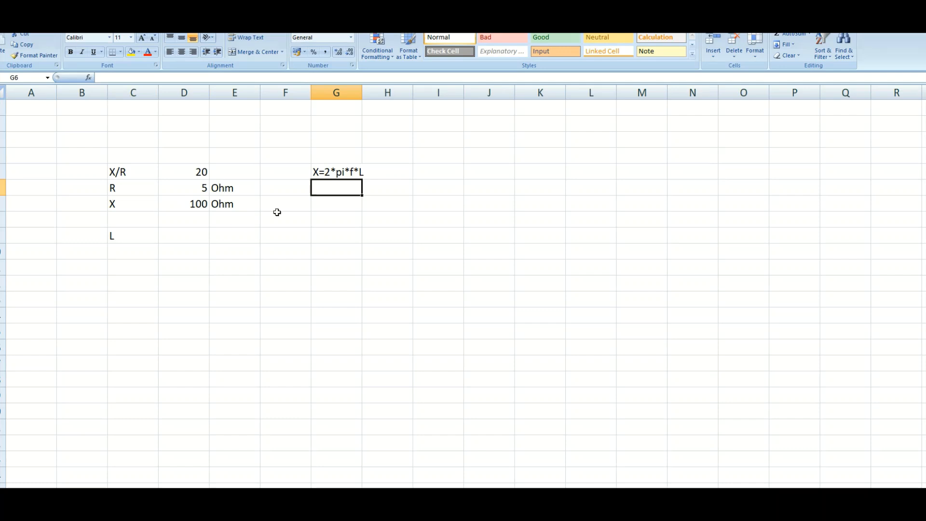
- Label G6 as L and enter the rearranged expression =X/2*pi*f in H6
left_click(348, 202)
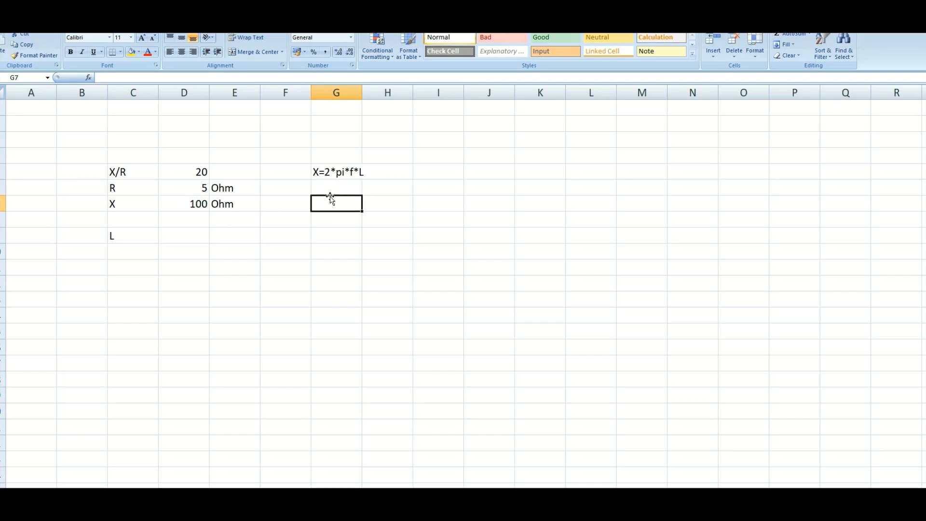
left_click(338, 188)
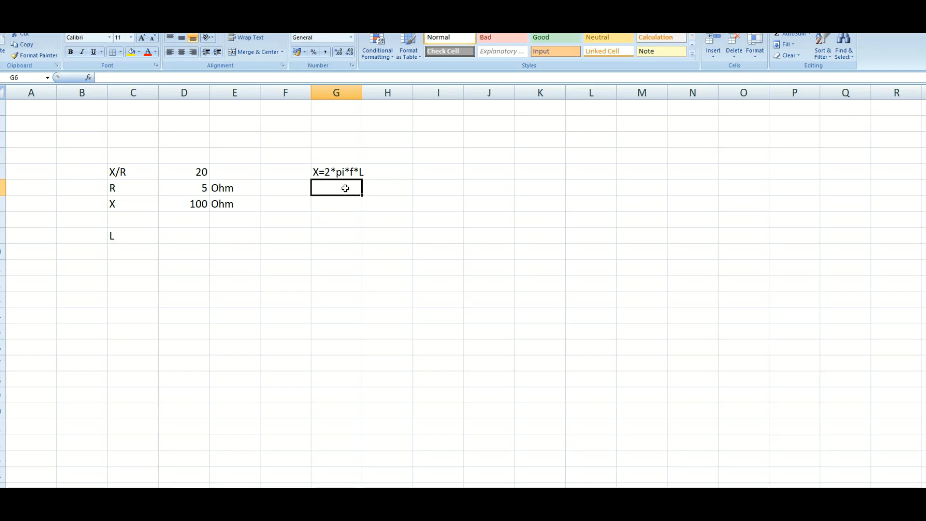
type("L")
key("Tab")
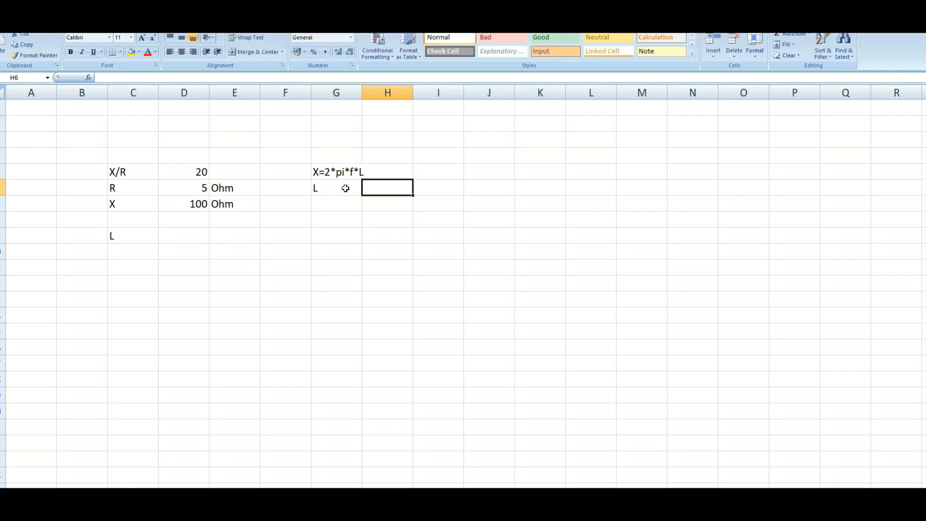
type("=")
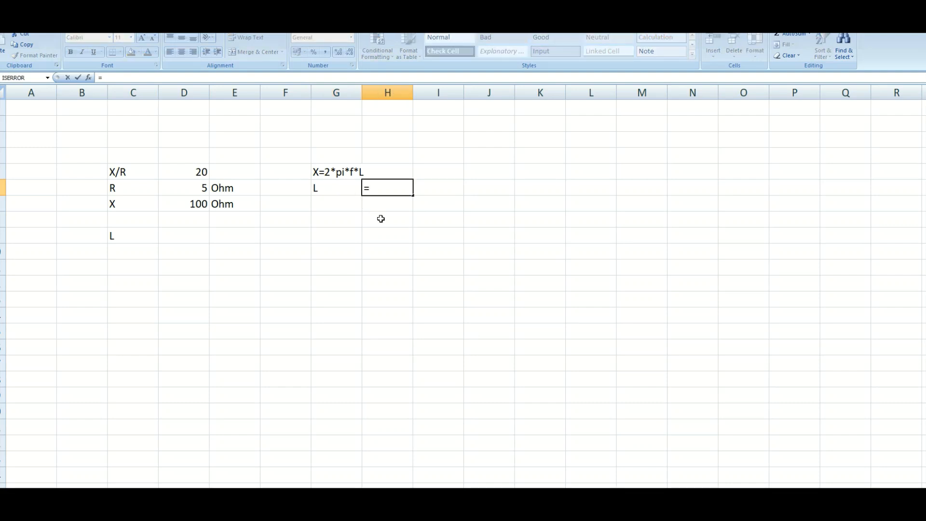
type("X/2*pi")
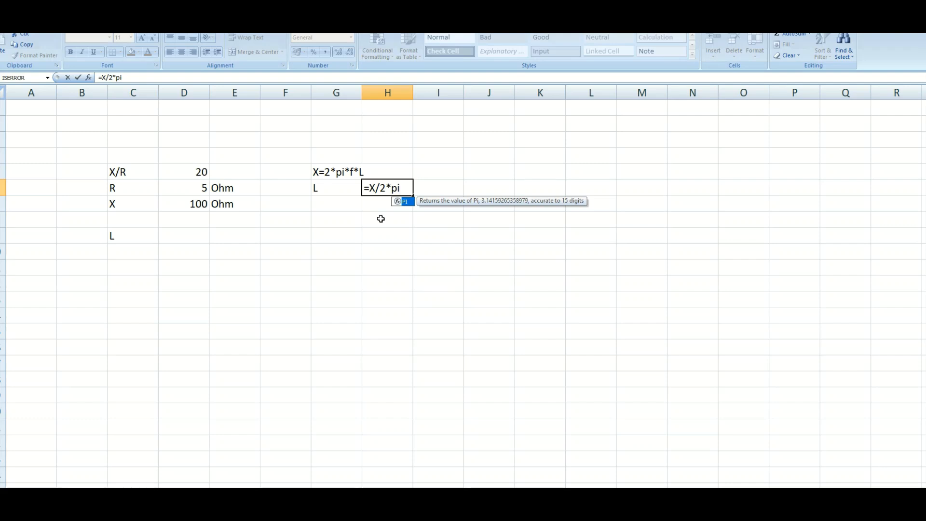
type("*")
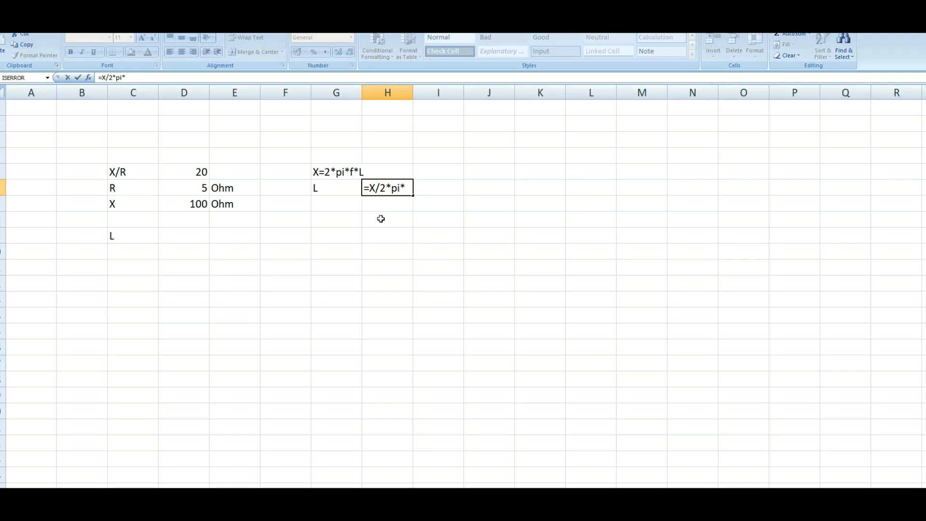
type("f")
key("Return")
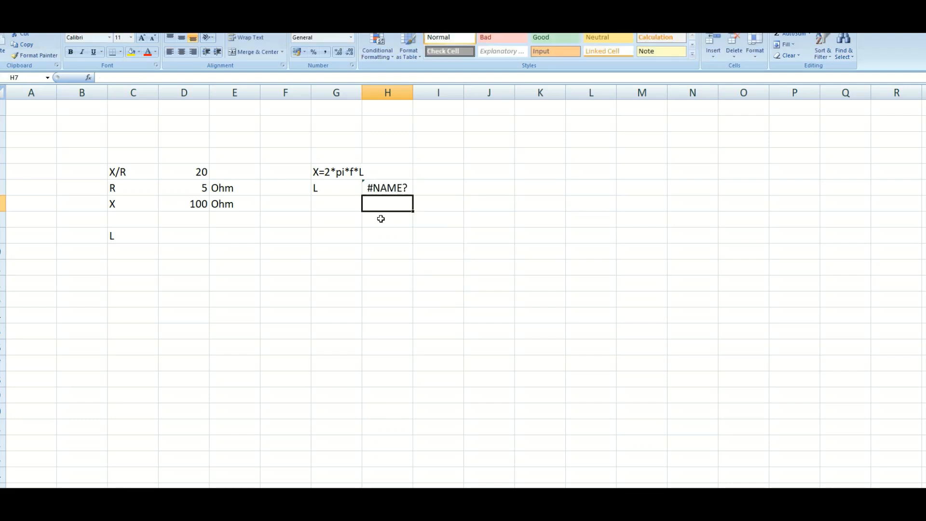
- Remove the leading equals sign in H6 so the inductance expression is plain text
left_click(391, 188)
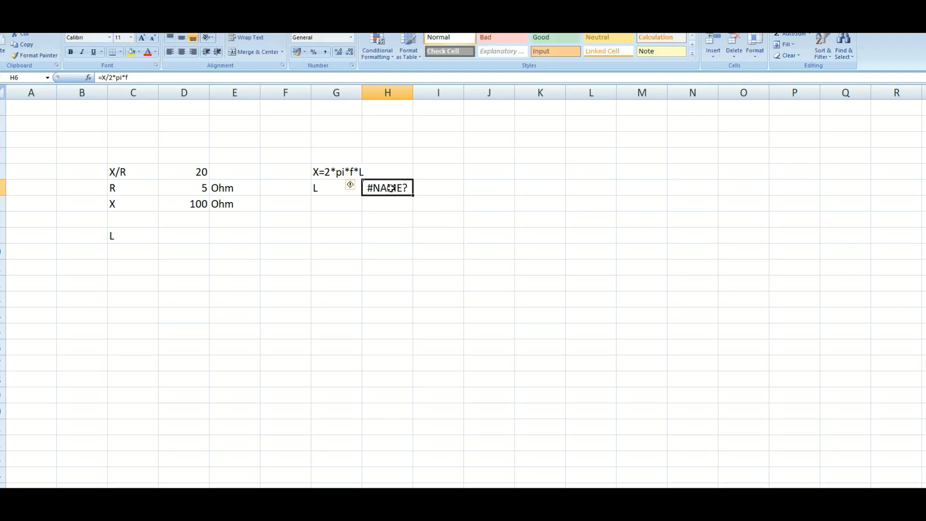
left_click(117, 78)
key("Home")
key("Delete")
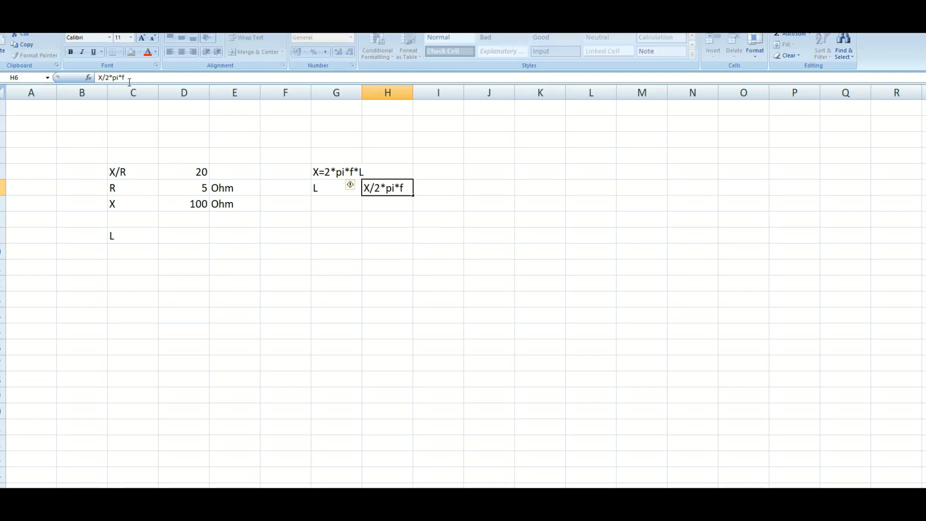
key("Return")
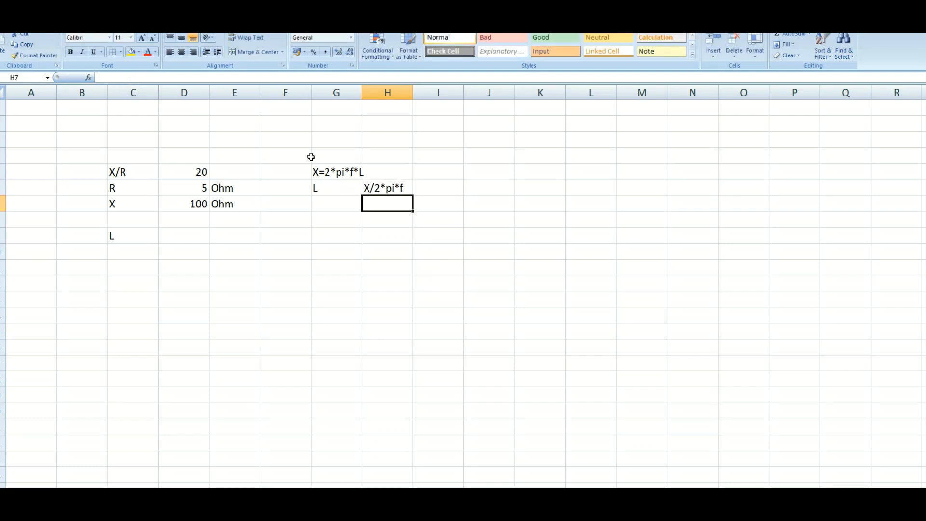
- Put parentheses around the denominator in H6 so that it reads X/(2*pi*f)
left_click(376, 188)
left_click(112, 78)
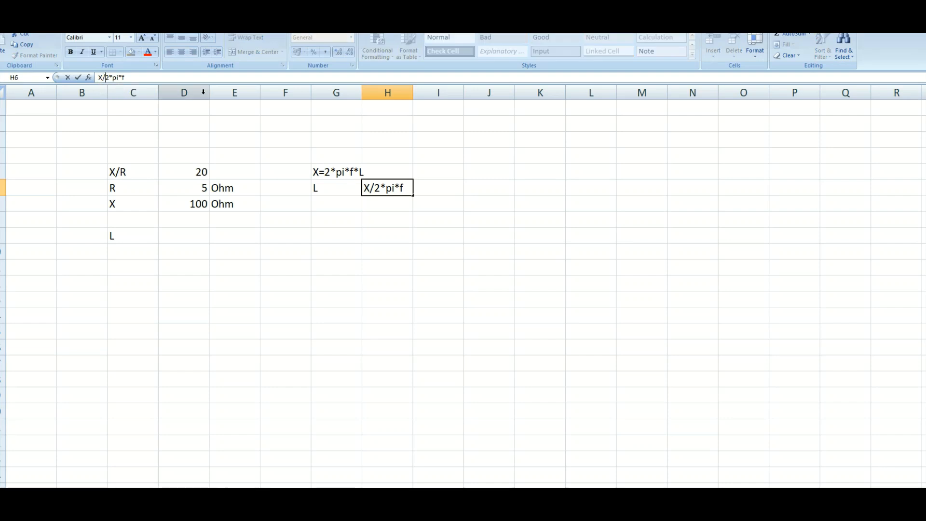
type("(")
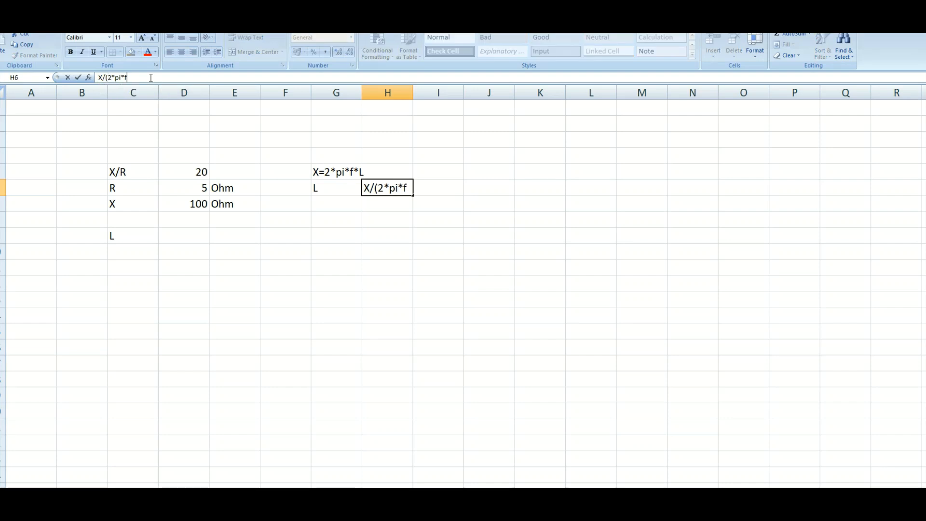
type(")")
key("Return")
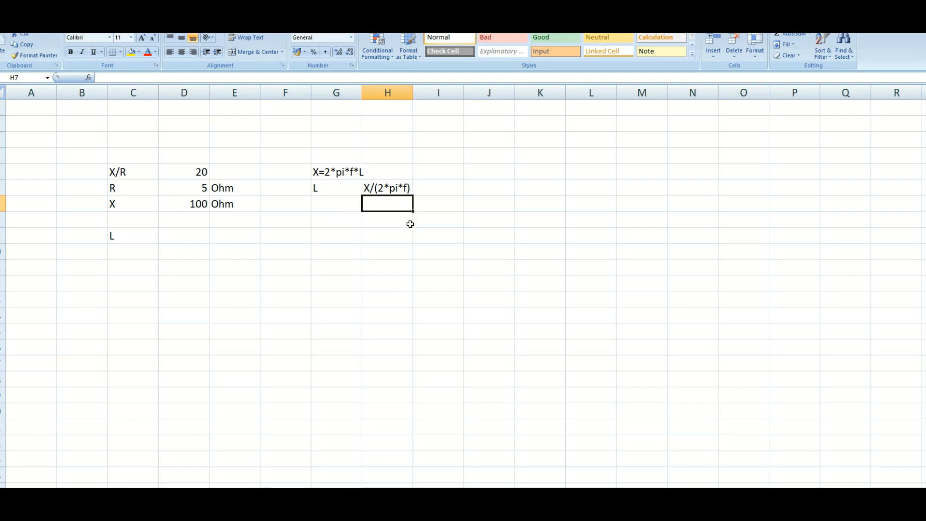
- Calculate the inductance in H7 with =D7/(2*3.14*50), checking the value of pi in the Calculator
type("=")
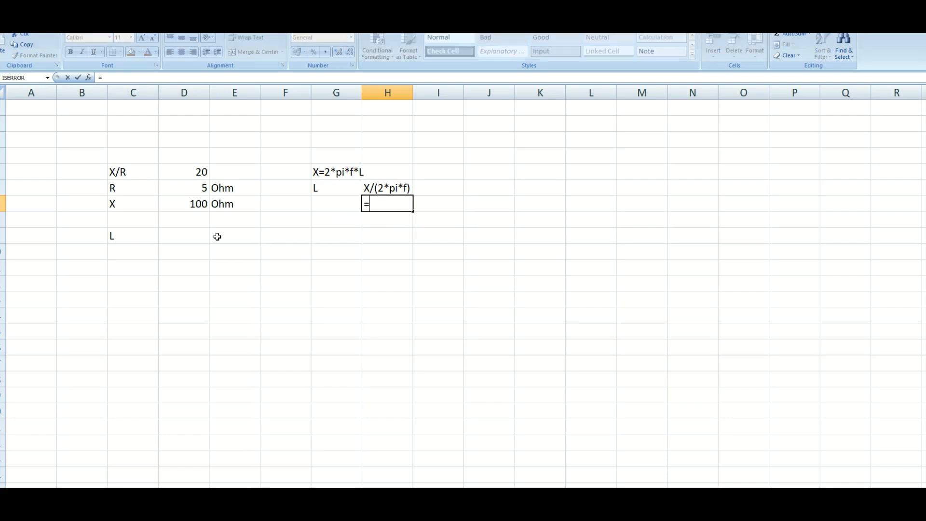
left_click(191, 206)
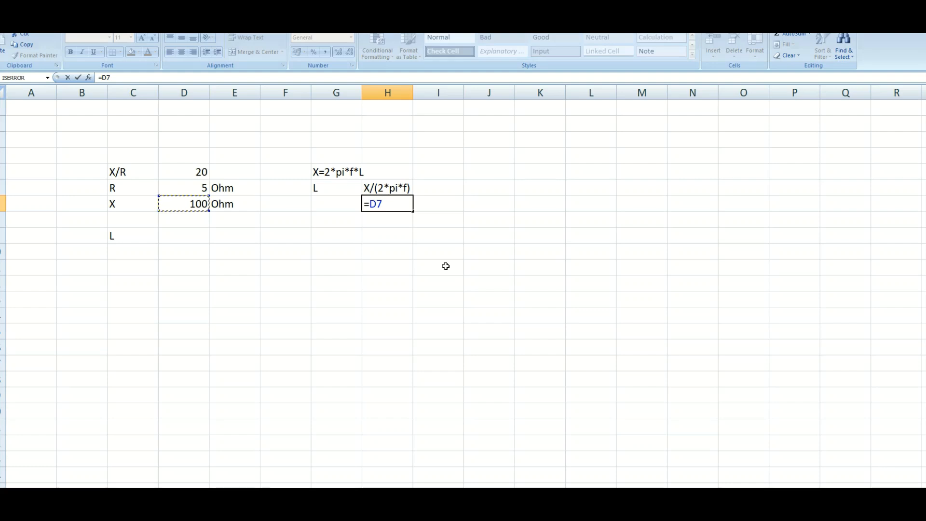
type("/(2*")
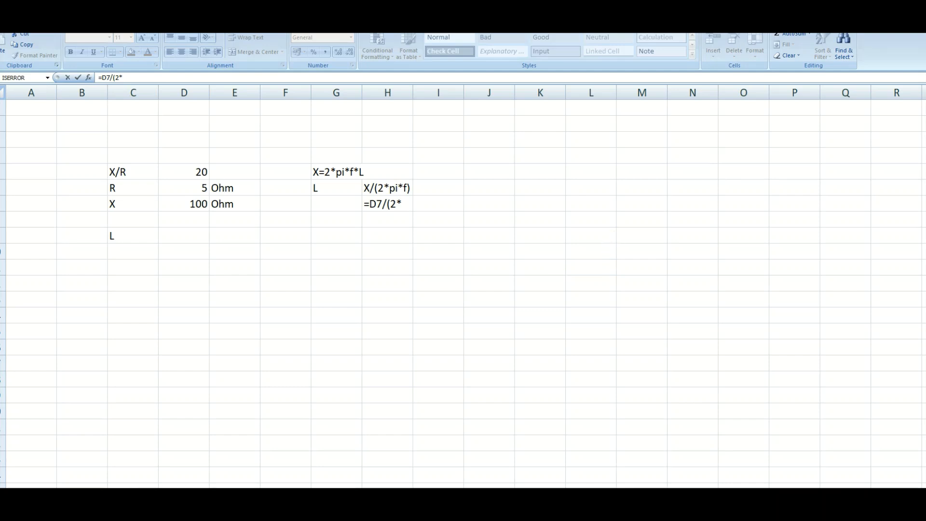
left_click_drag(351, 256, 356, 208)
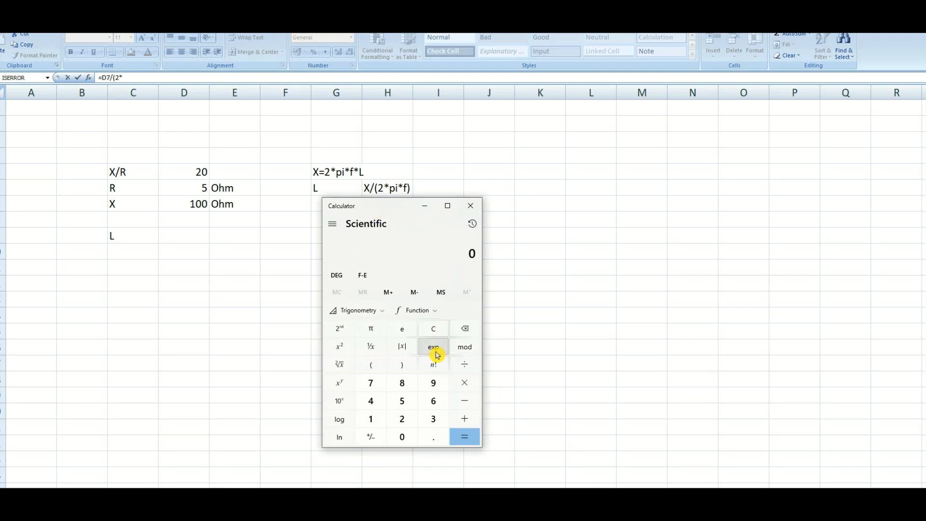
left_click(371, 328)
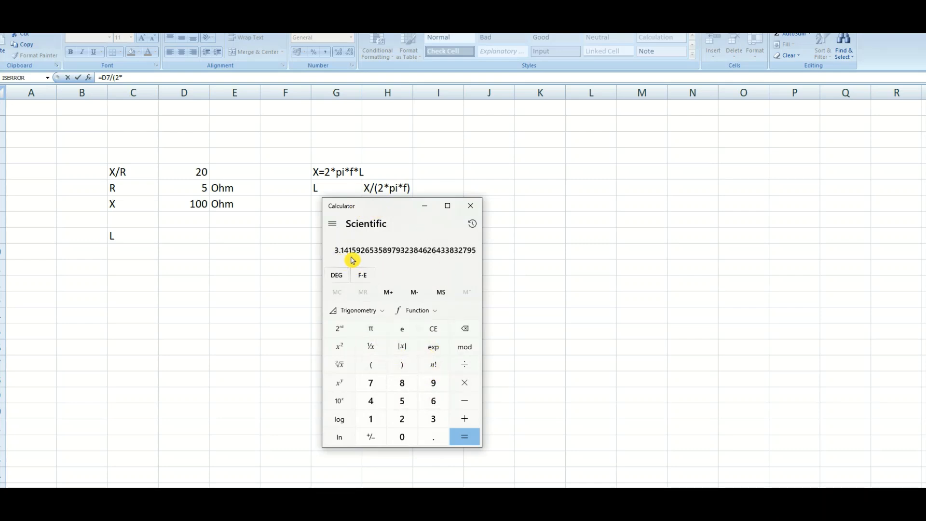
left_click(404, 188)
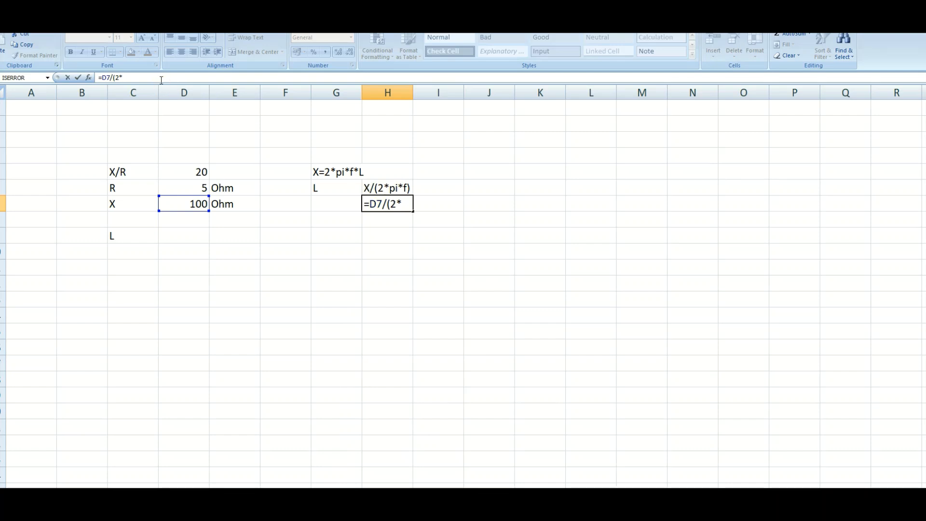
type("3")
type("50")
type(")")
key("Return")
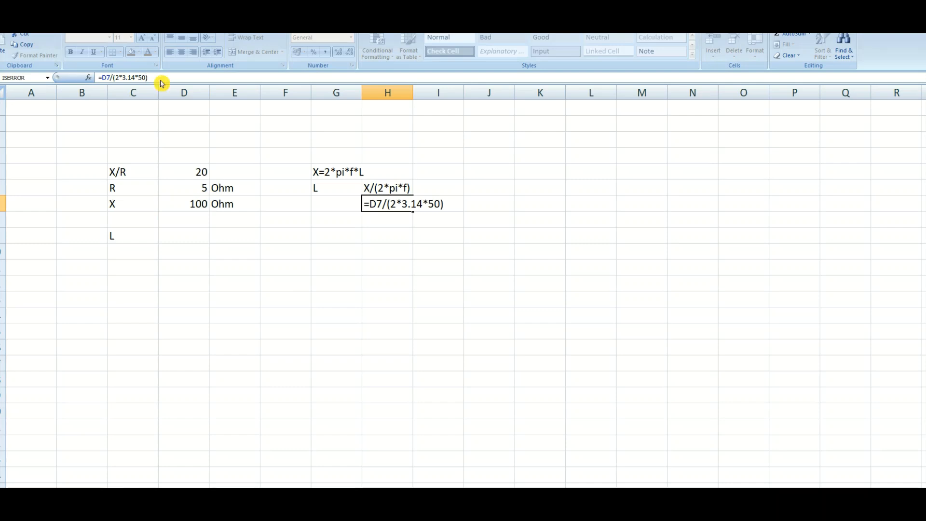
- Enter the unit H in I7 beside the calculated inductance
left_click(339, 202)
left_click(419, 202)
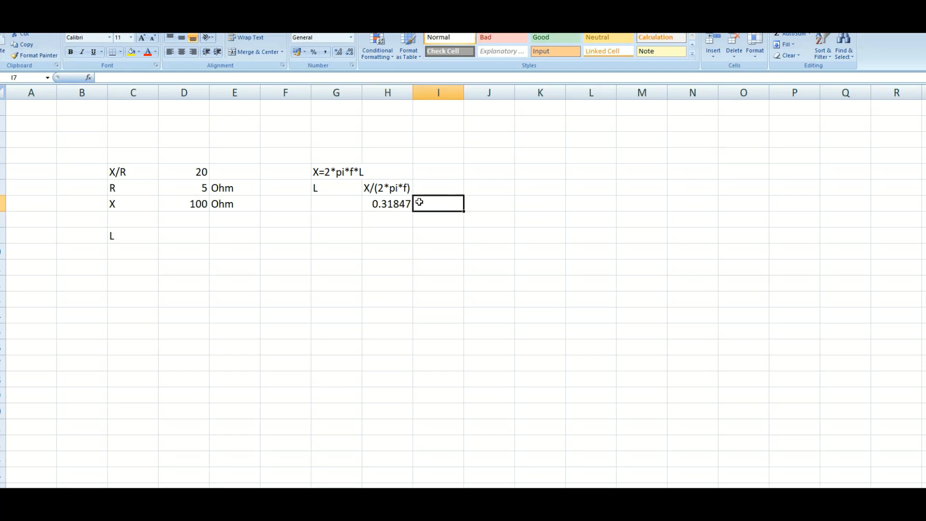
type("H")
key("Return")
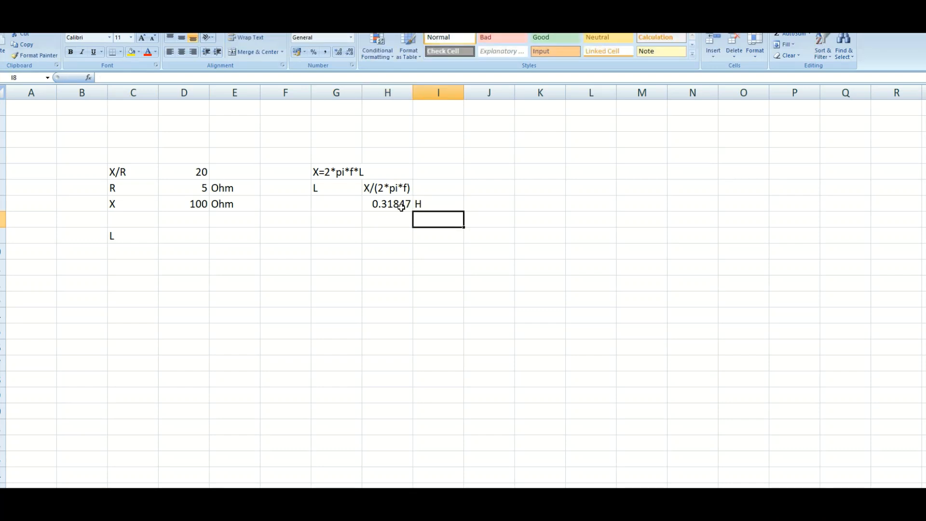
- Check the inductance result in H7, switch to PSCAD and set the inductor's inductance to 0.318 H
left_click(401, 207)
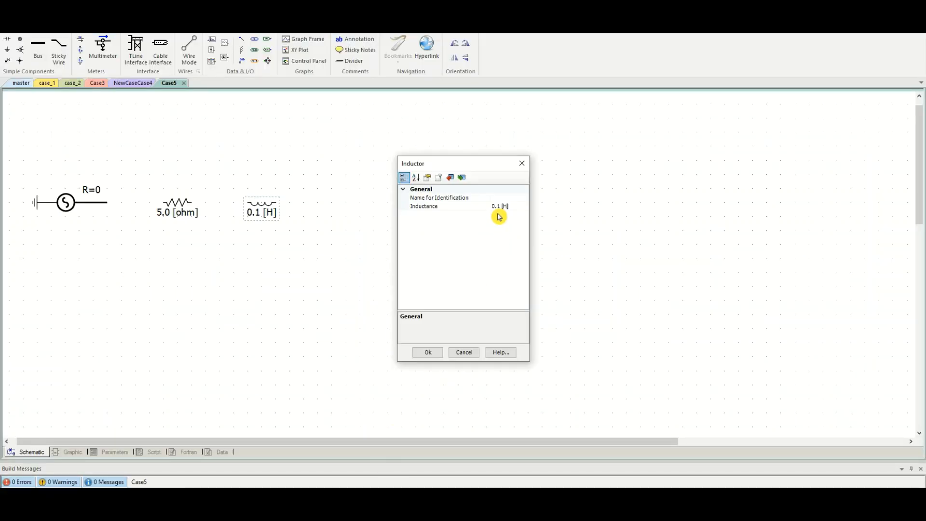
left_click(499, 206)
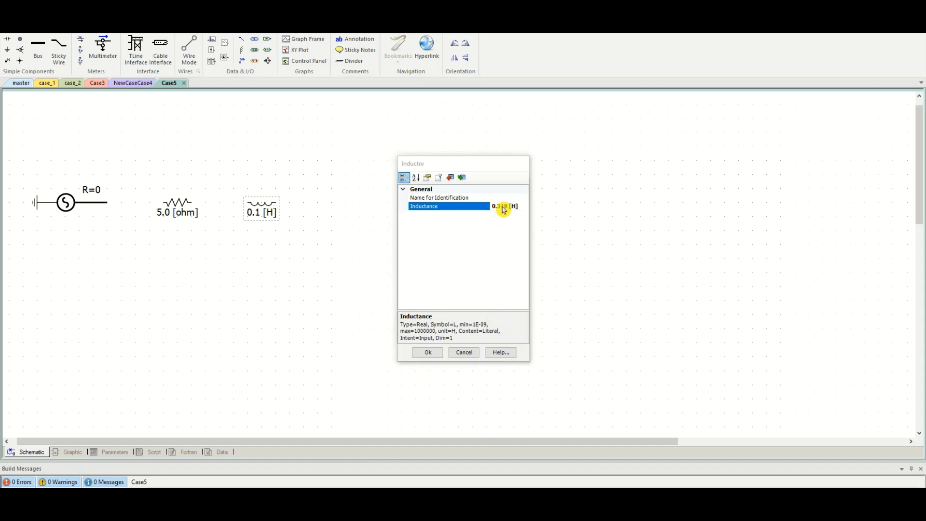
key("Return")
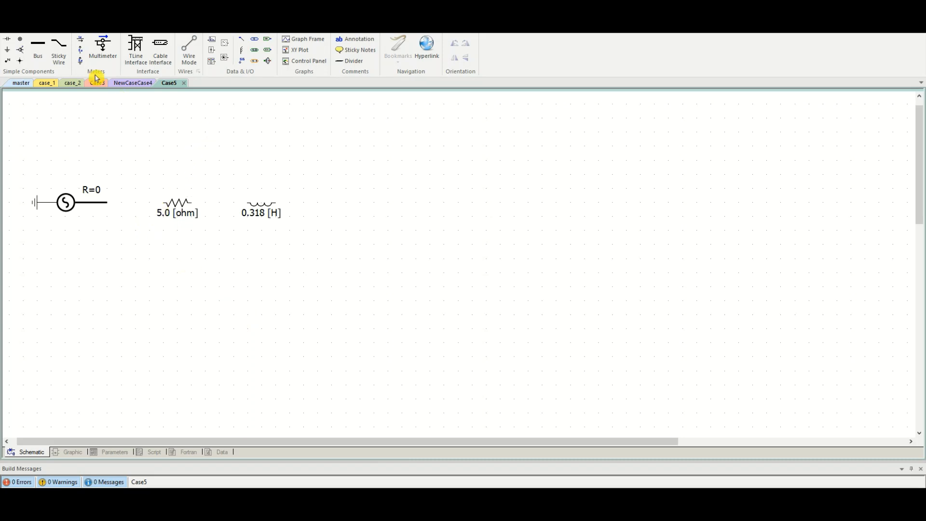
- Wire the source output to the 5 ohm resistor and the resistor's other end to the inductor
left_click(192, 52)
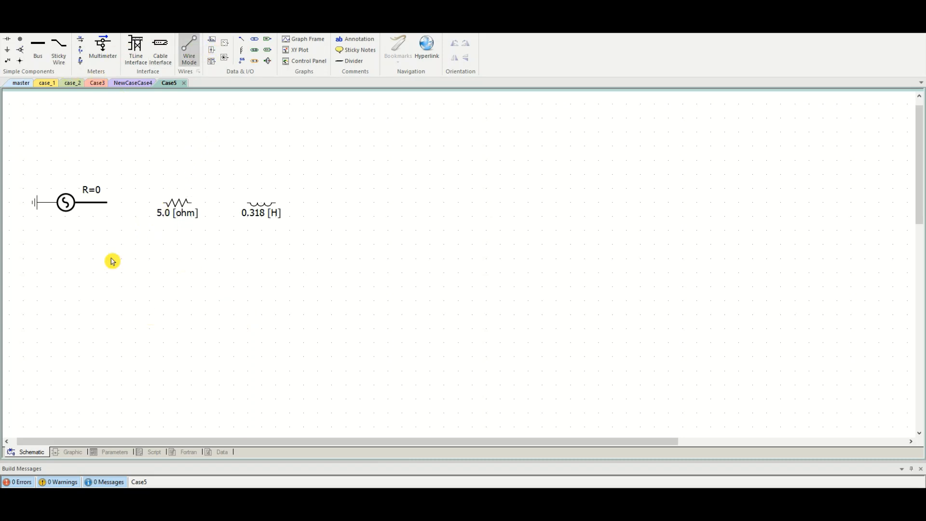
left_click(107, 202)
left_click(163, 202)
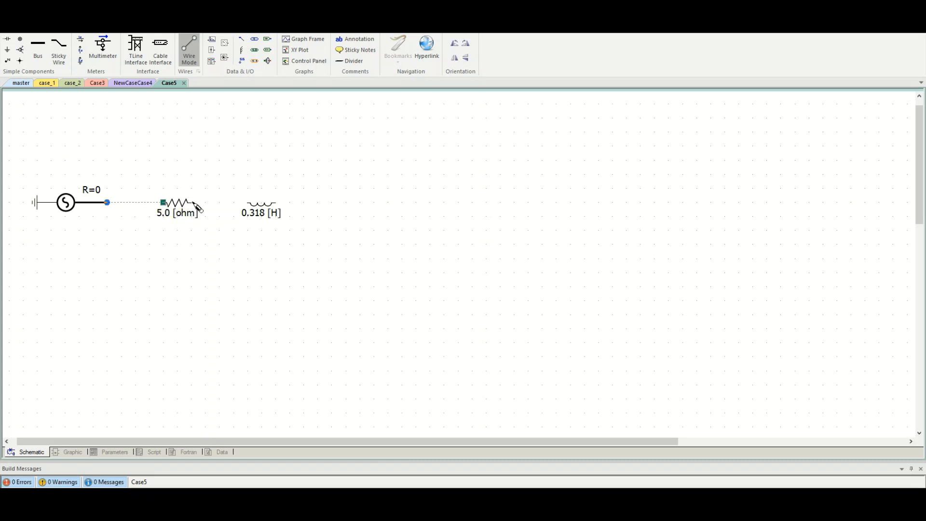
left_click(191, 202)
left_click(247, 203)
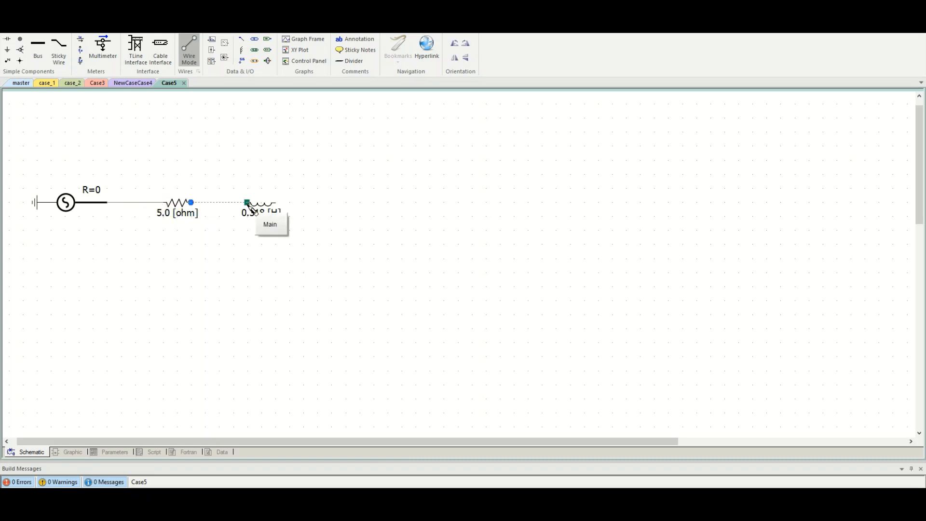
- Place a second resistor in line after the 0.318 H inductor and a ground beyond the resistor's free end
key("Escape")
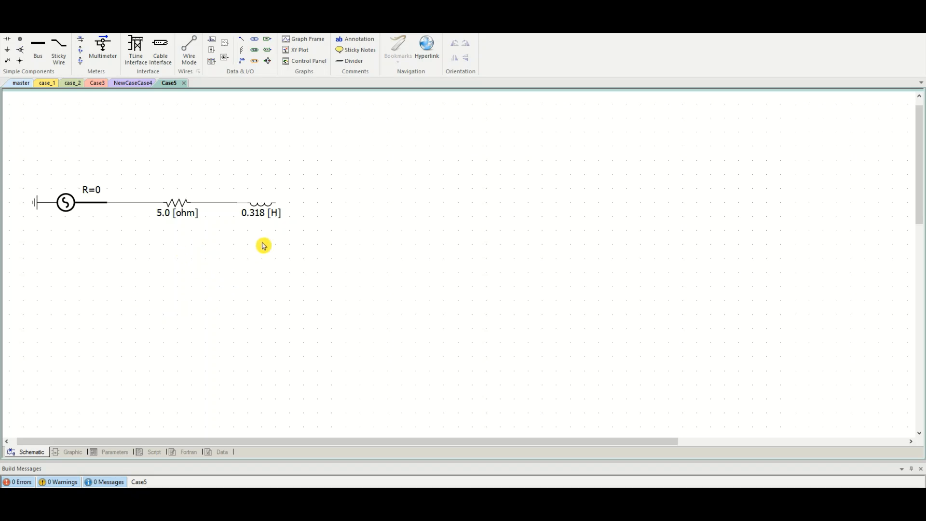
left_click_drag(162, 181, 347, 253)
left_click(348, 256)
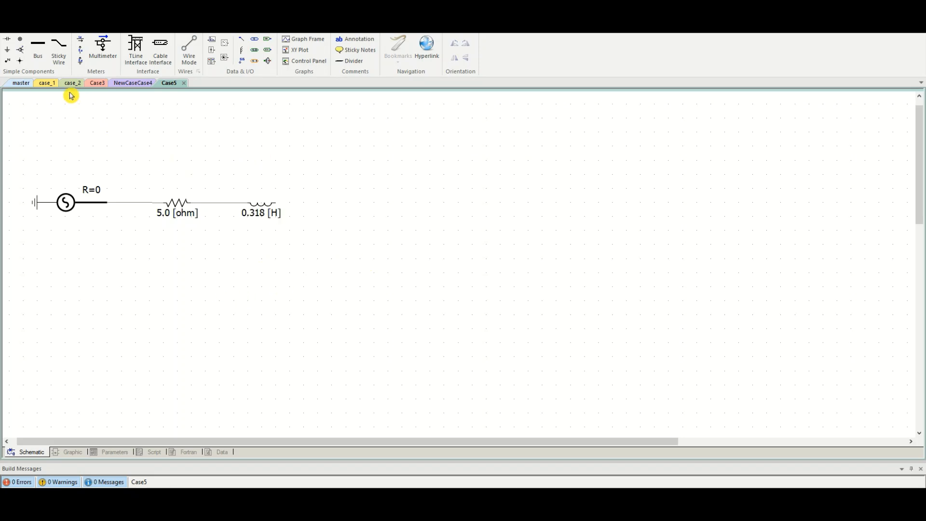
left_click(1, 62)
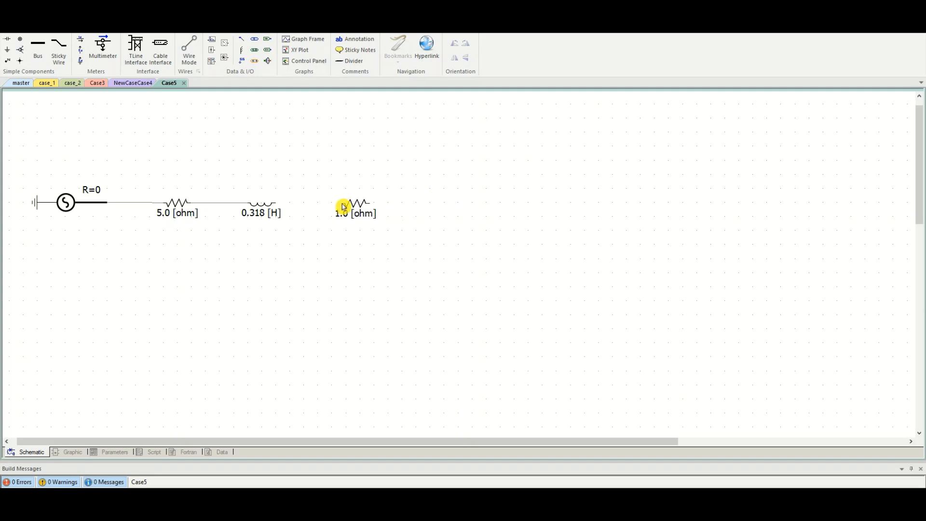
left_click(346, 207)
left_click(393, 231)
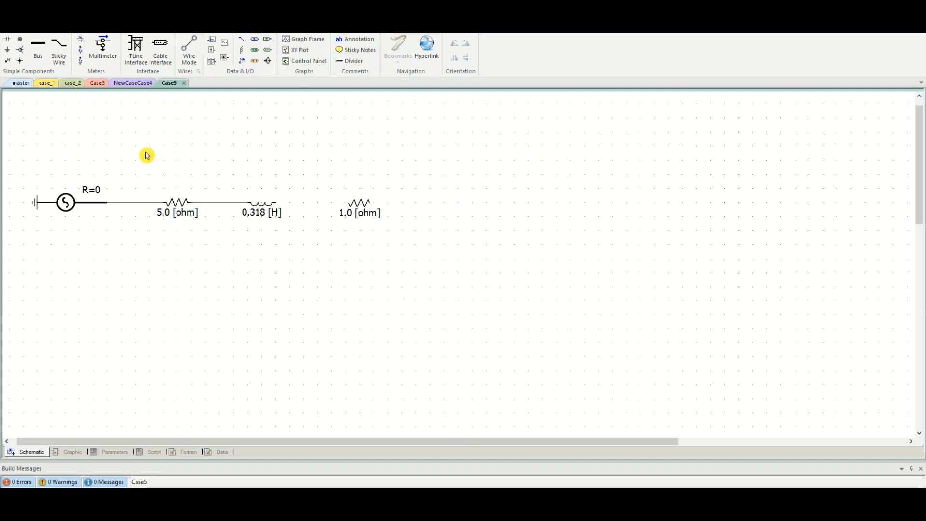
left_click(16, 61)
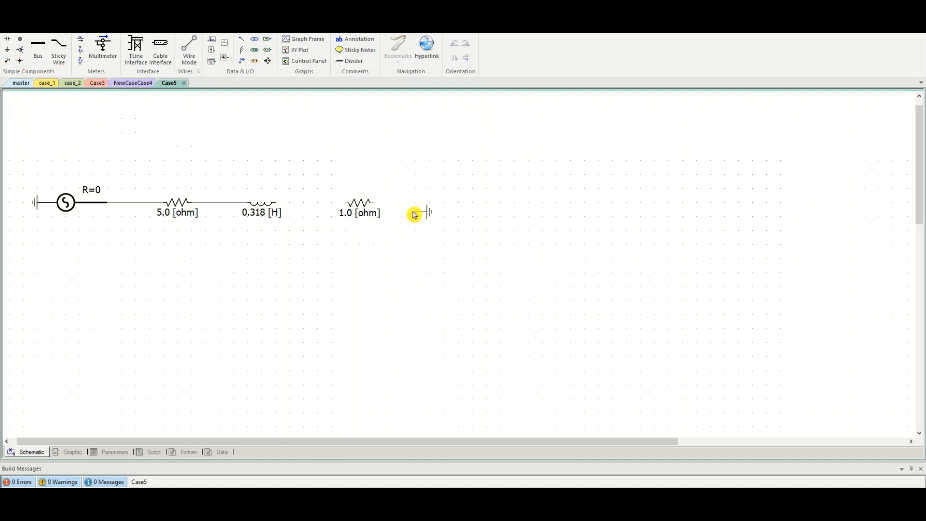
left_click(404, 207)
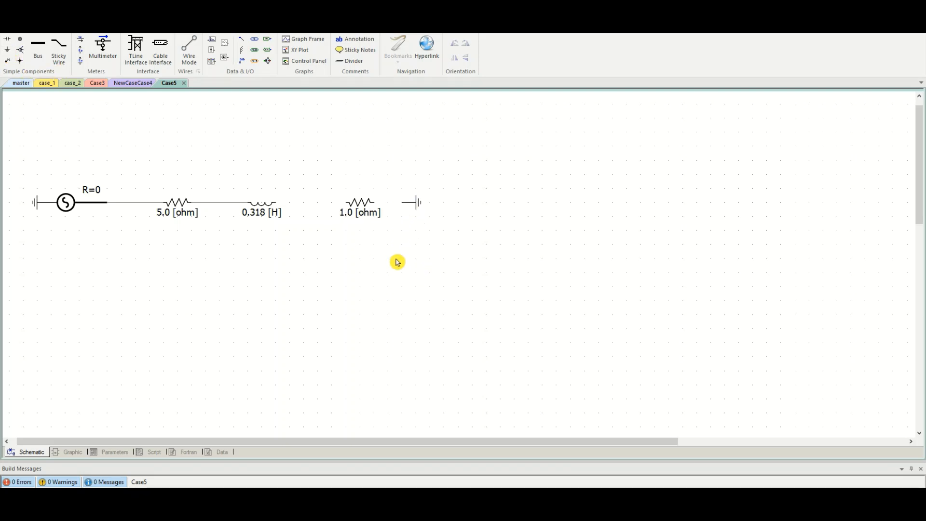
- Wire the inductor's free end to the load resistor and the resistor's other end to the ground
left_click(183, 52)
left_click_drag(279, 203, 401, 203)
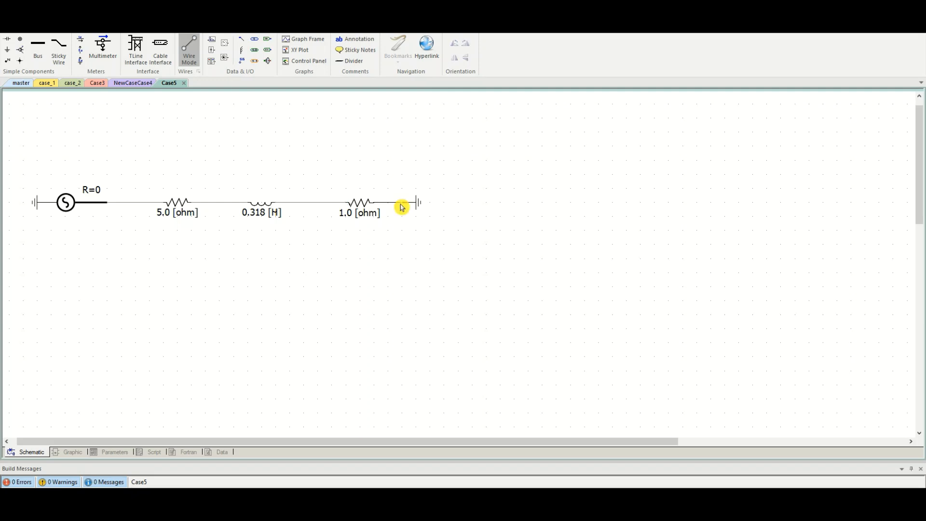
key("Escape")
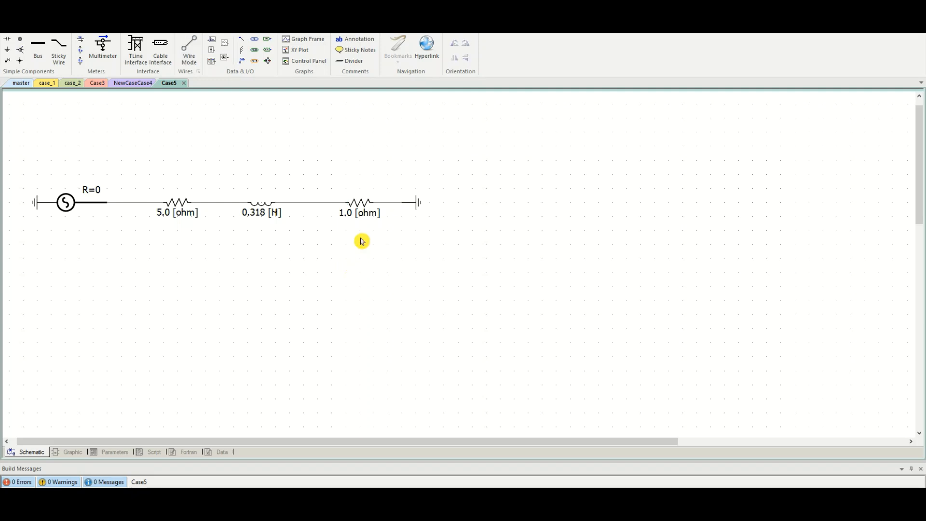
- Set the load resistor's resistance to 5 ohm
double_click(359, 208)
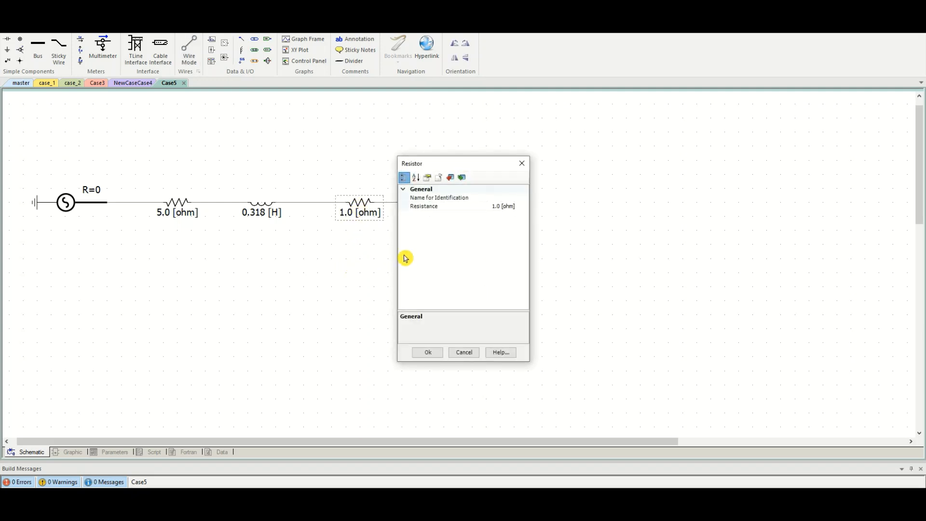
left_click(504, 206)
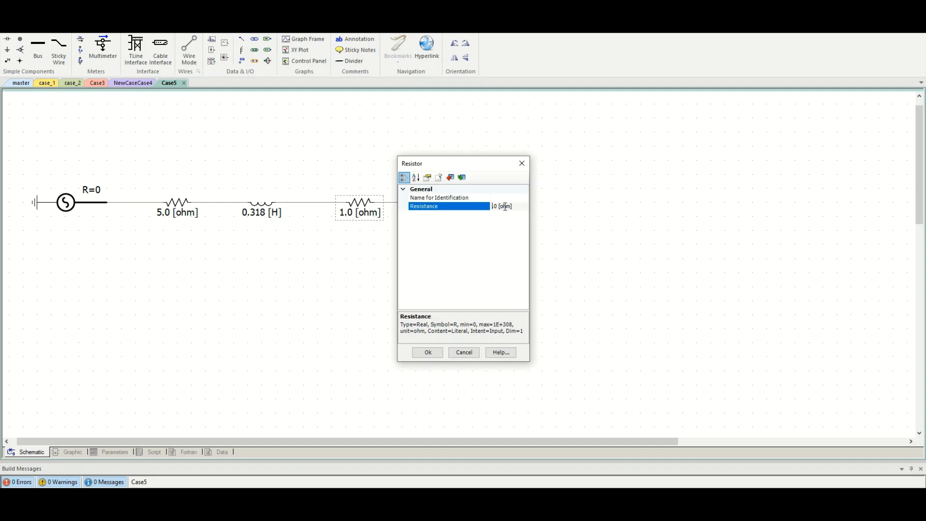
type("5.")
key("Return")
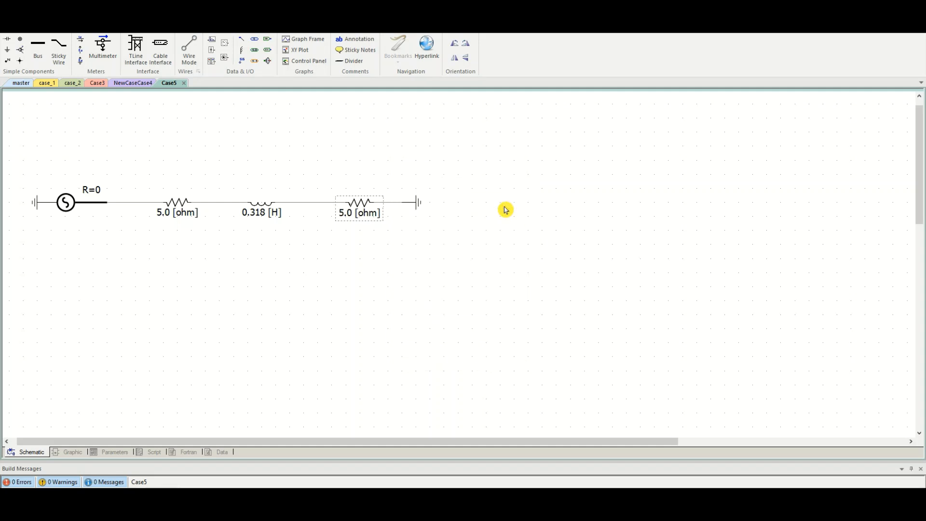
left_click(253, 288)
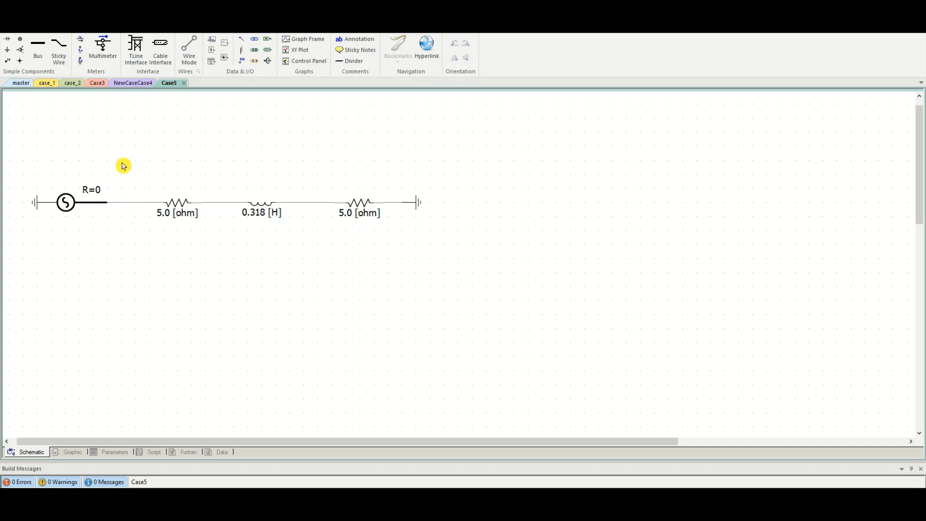
- Delete the wire between the source and the first resistor and place a multimeter in the gap
left_click(134, 207)
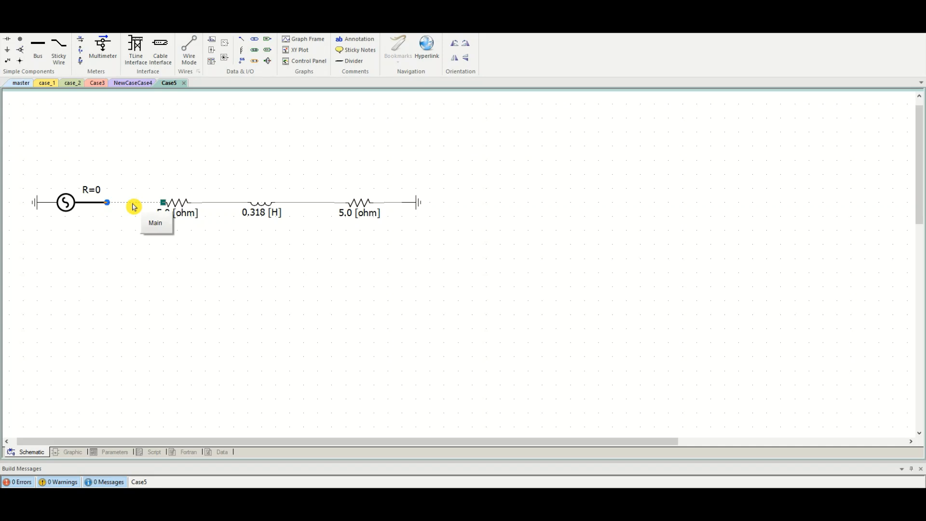
key("Delete")
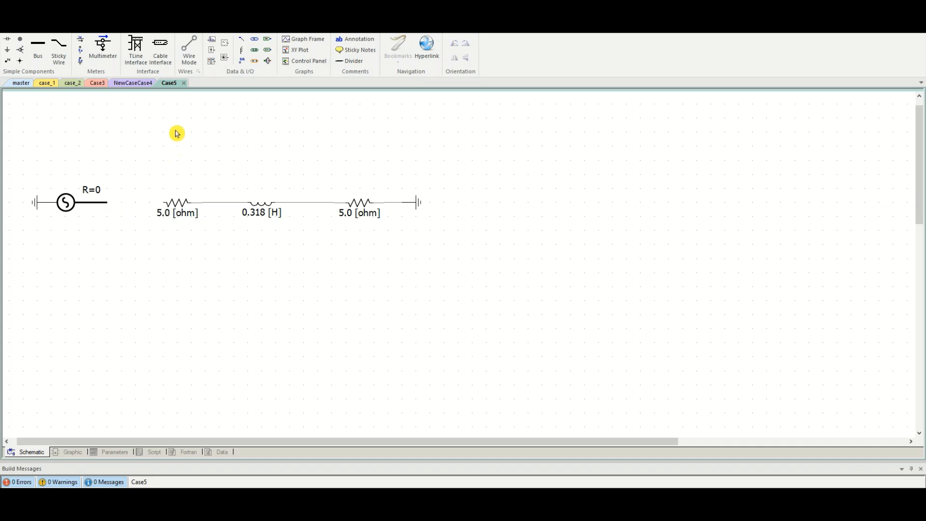
left_click(103, 46)
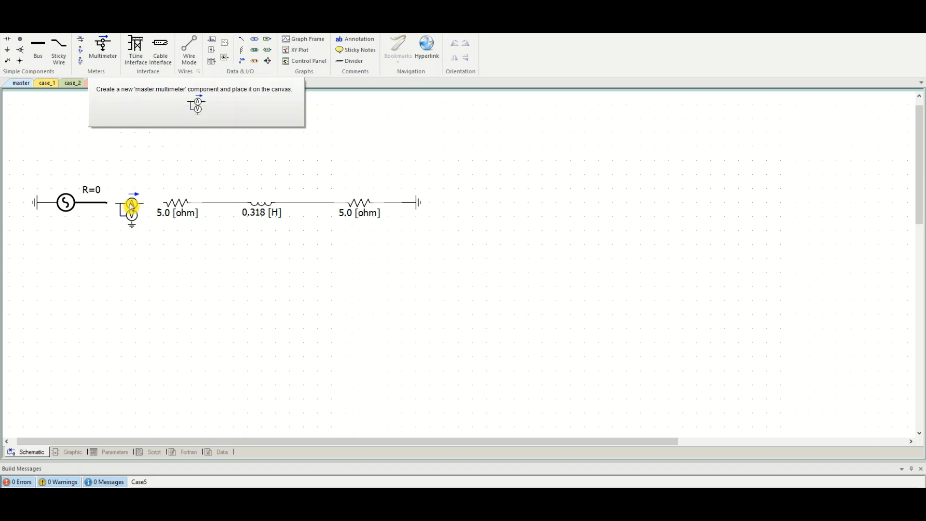
left_click(135, 207)
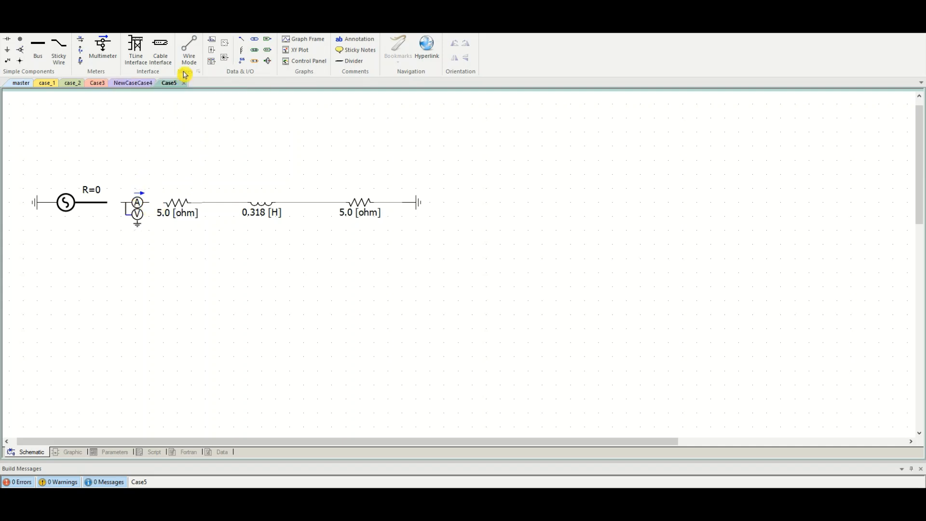
- Wire the source output to the multimeter and the multimeter's other terminal to the first resistor
left_click(189, 49)
left_click(107, 203)
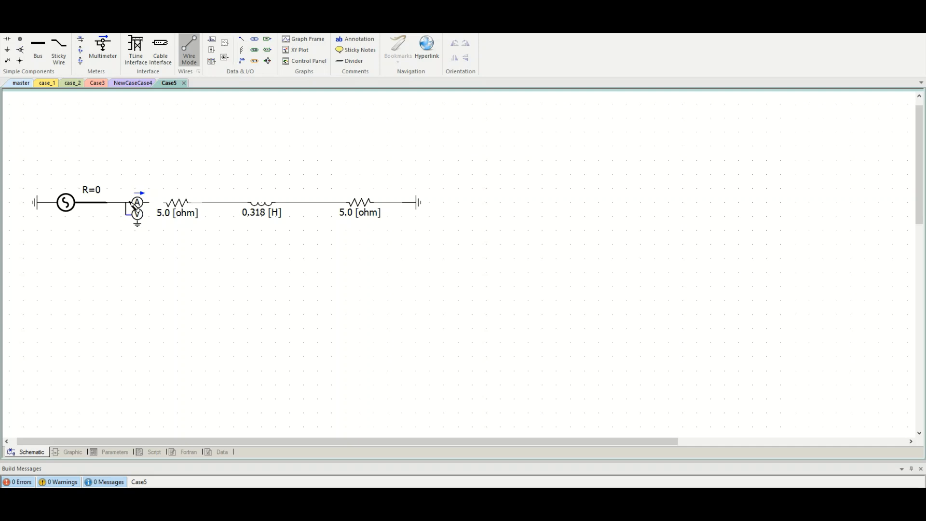
left_click(126, 203)
left_click(149, 202)
left_click(163, 203)
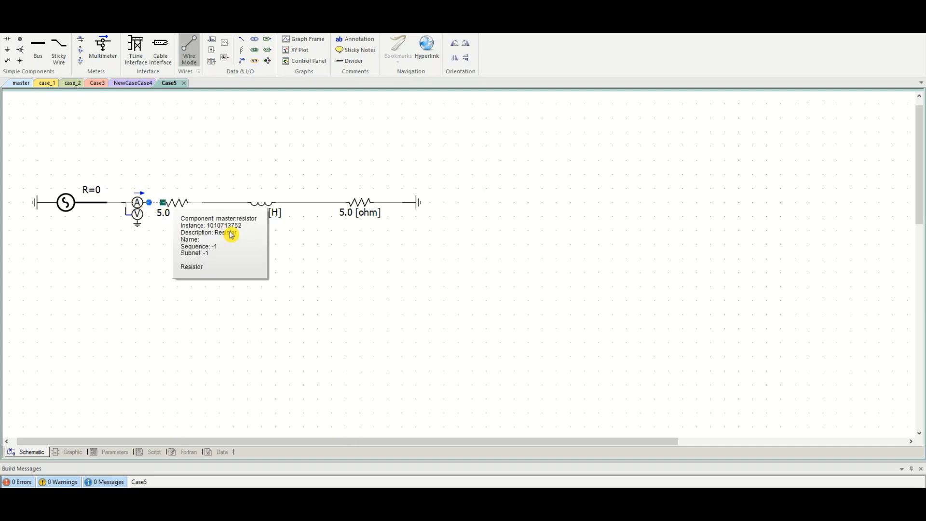
right_click(300, 207)
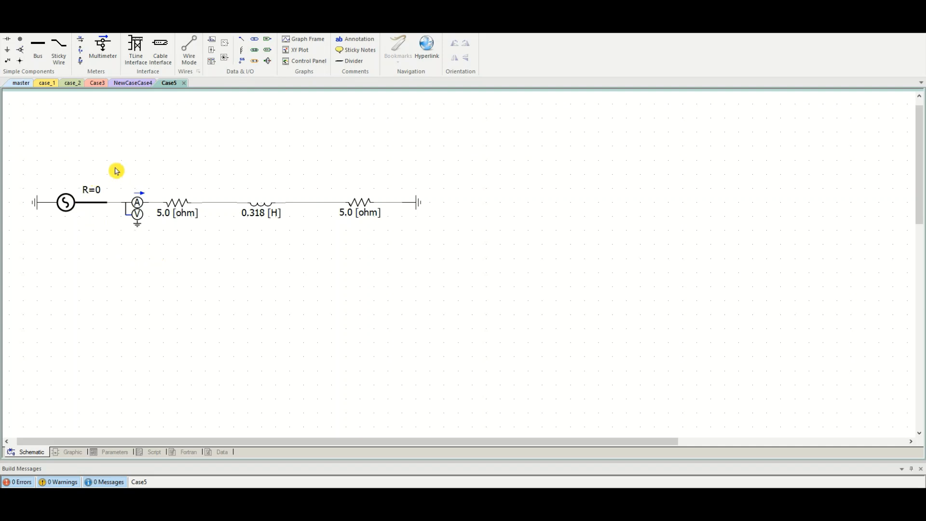
- Set the three-phase Grid source's frequency to 50 Hz, keeping the 230 kV line-to-line magnitude
left_click(84, 198)
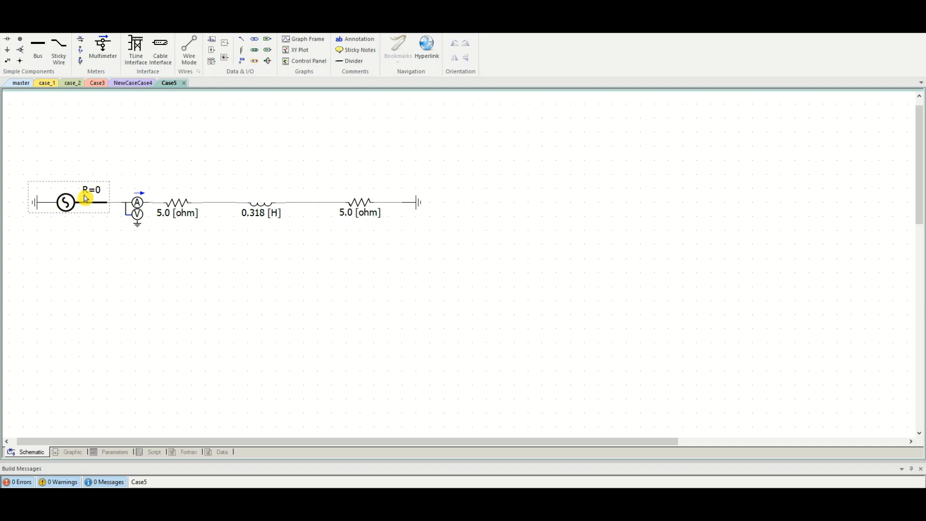
double_click(68, 205)
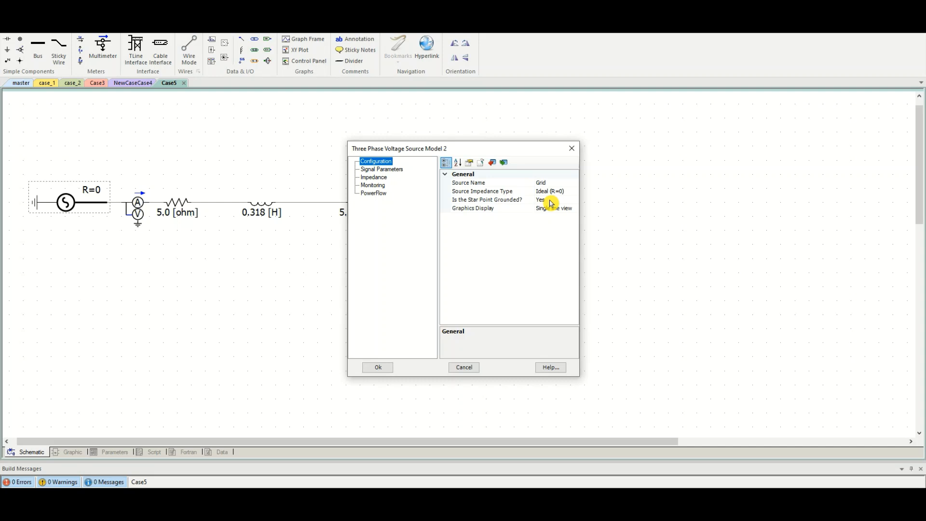
left_click(381, 168)
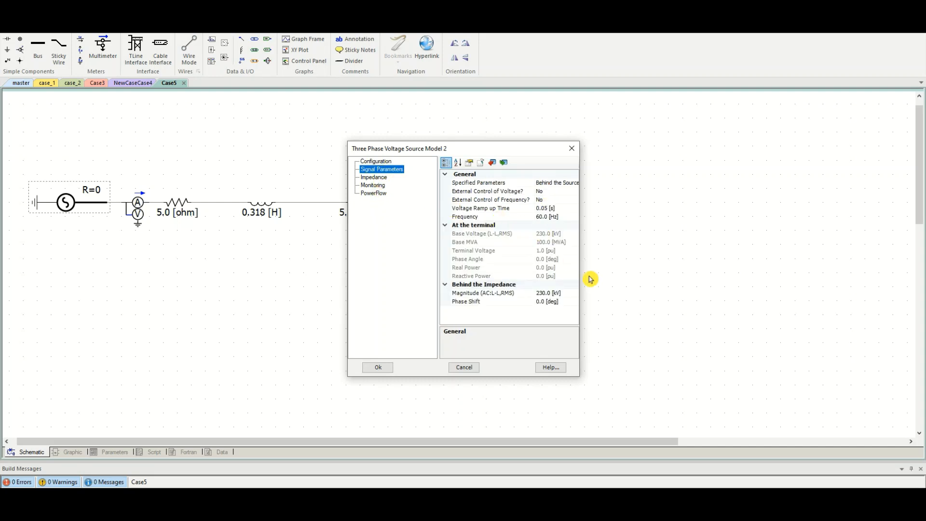
left_click(545, 218)
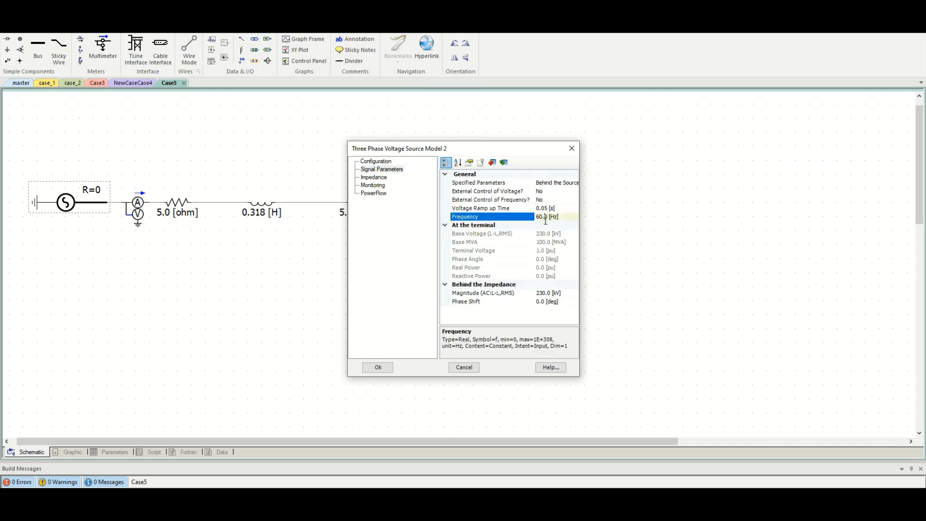
left_click(552, 222)
key("BackSpace")
type("5")
left_click(544, 293)
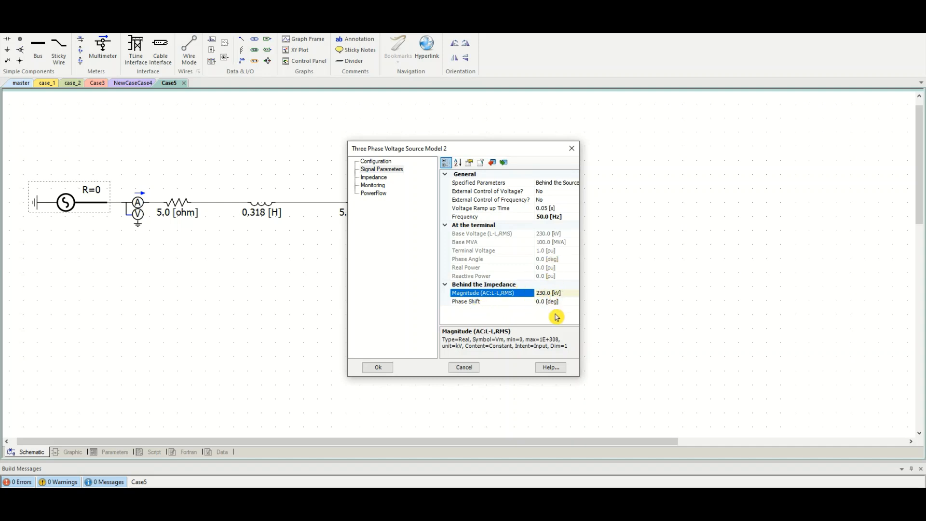
left_click(384, 368)
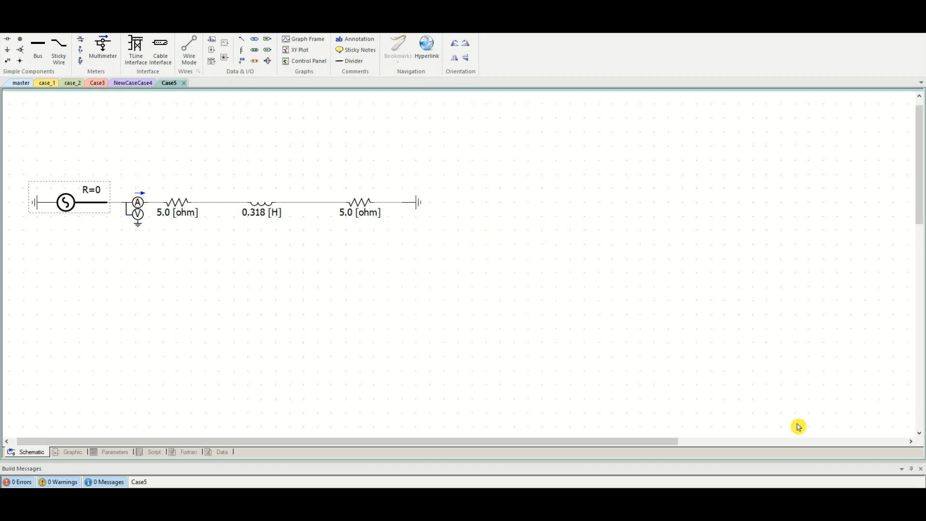
left_click(225, 289)
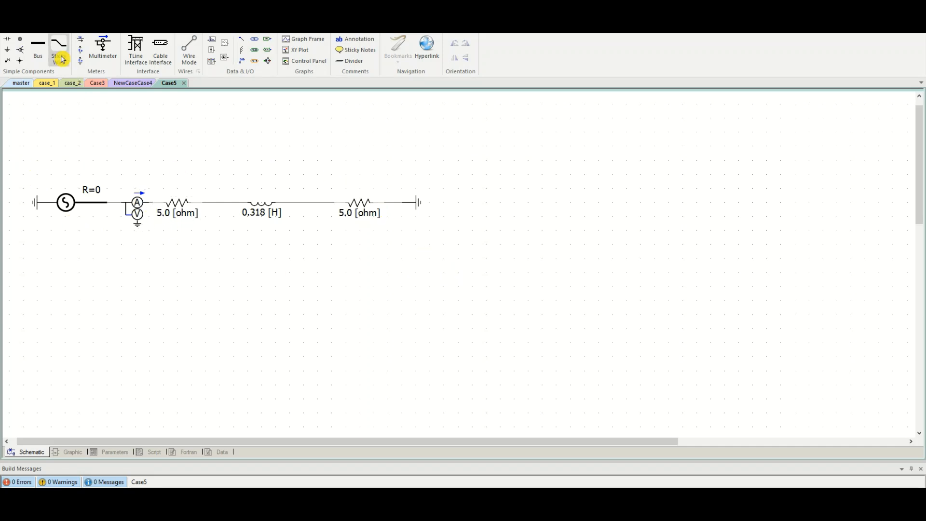
- Build and run the Case5 simulation
left_click(35, 28)
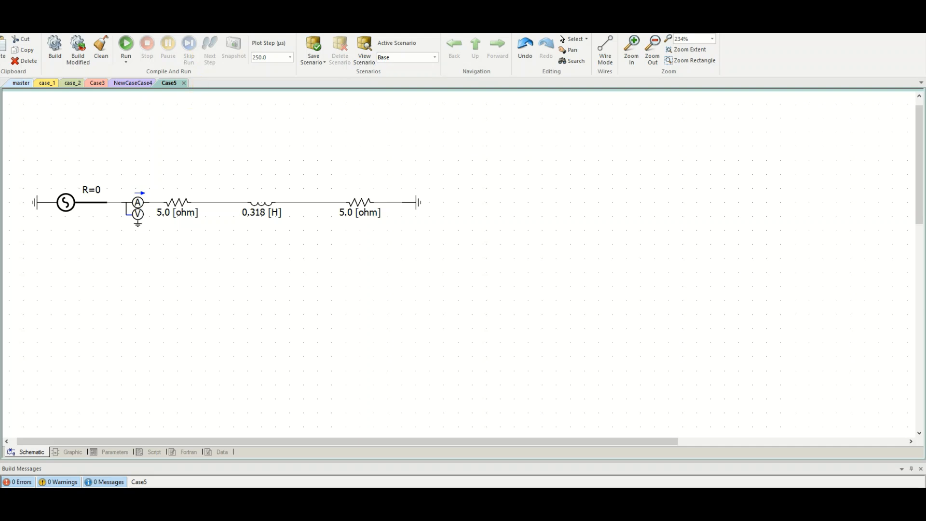
left_click(126, 45)
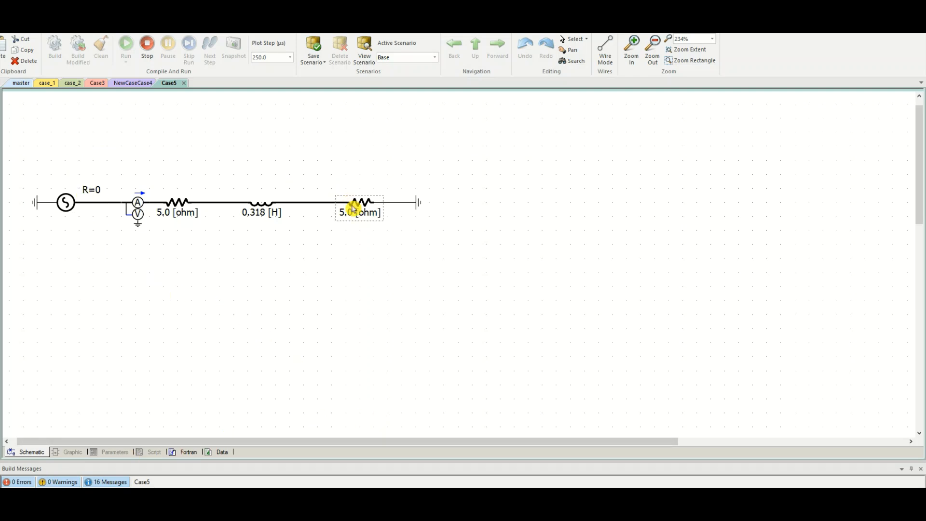
left_click(140, 215)
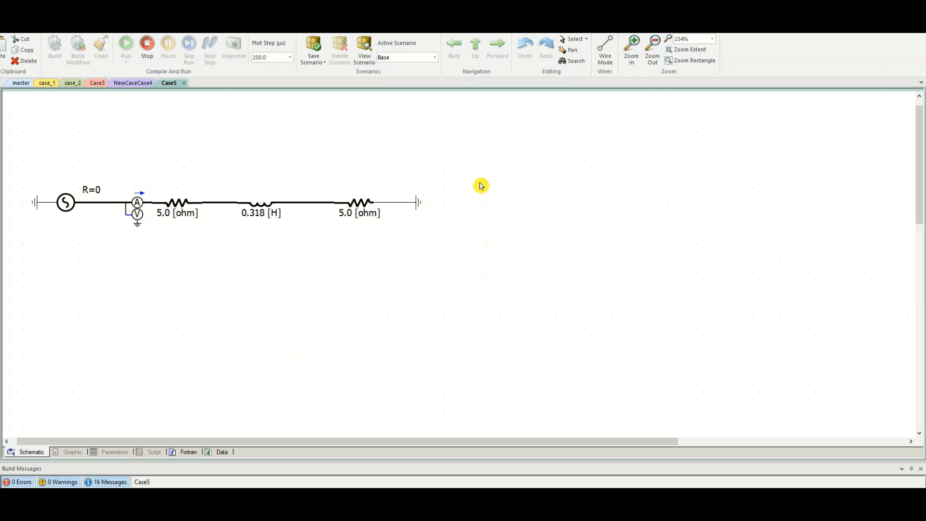
scroll(252, 248, "down", 2)
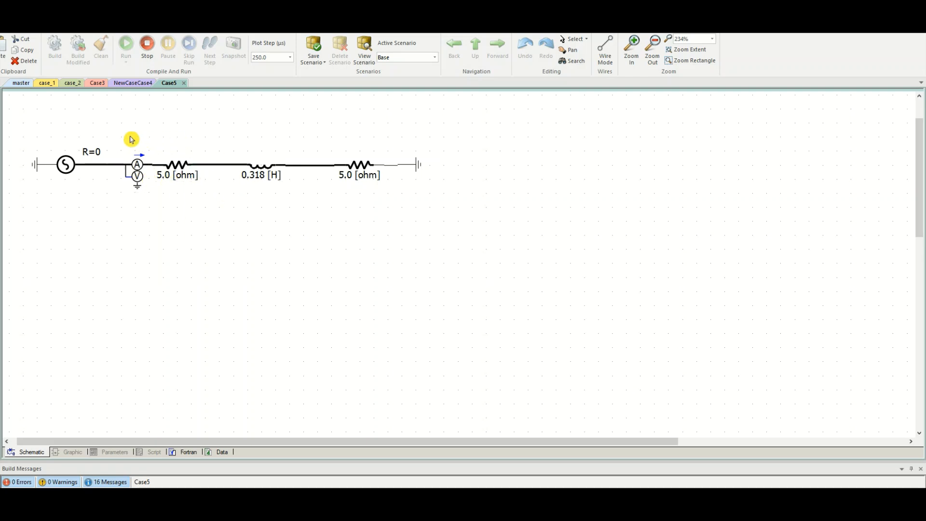
- Enable instantaneous voltage and instantaneous current measurement in the multimeter's configuration
double_click(137, 172)
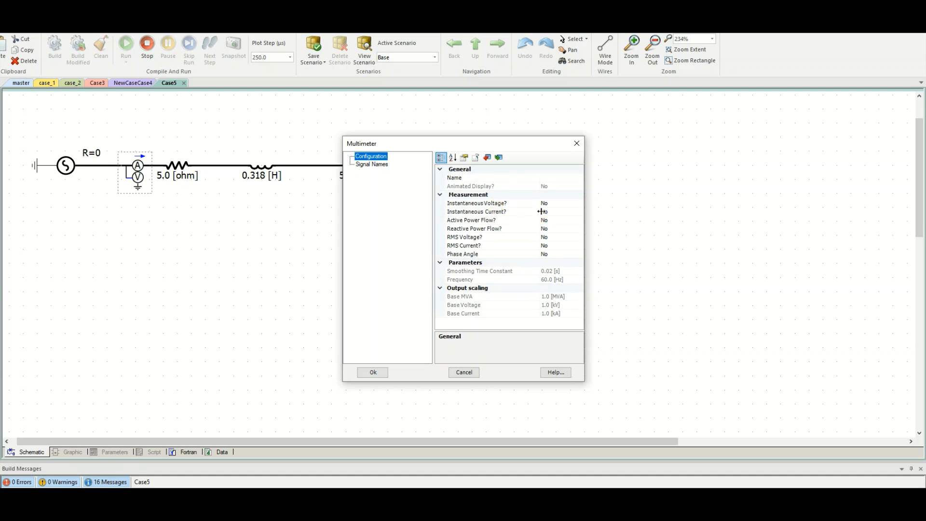
left_click(555, 204)
left_click(578, 205)
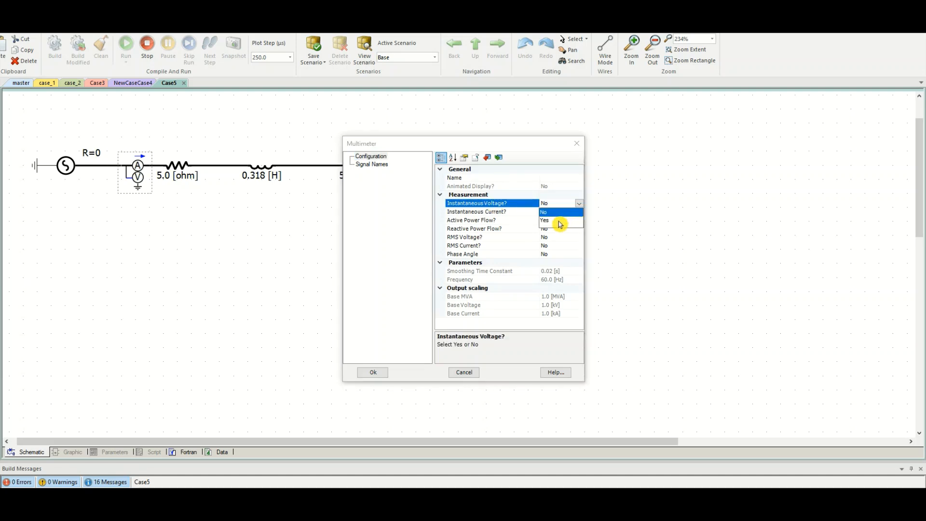
left_click(559, 222)
left_click(559, 212)
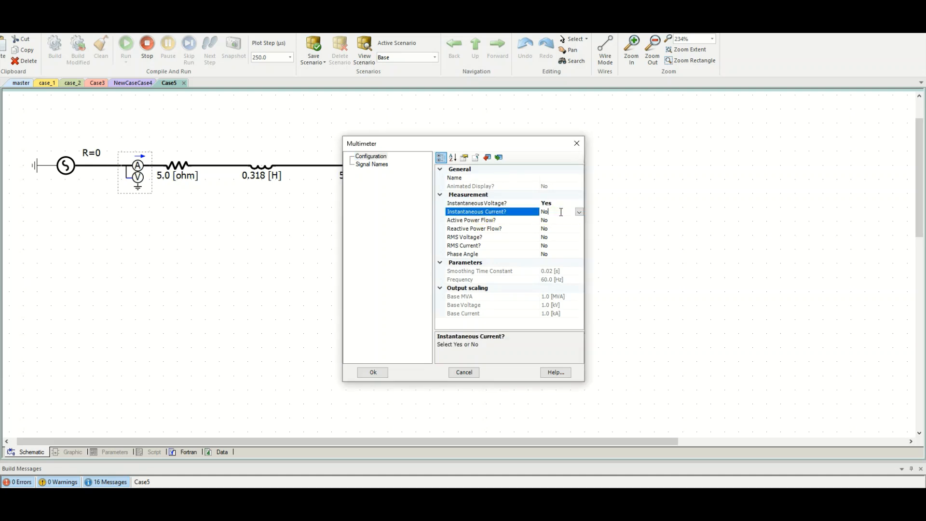
left_click(579, 216)
left_click(569, 230)
- Enable active power flow and reactive power flow measurement for the multimeter
left_click(555, 220)
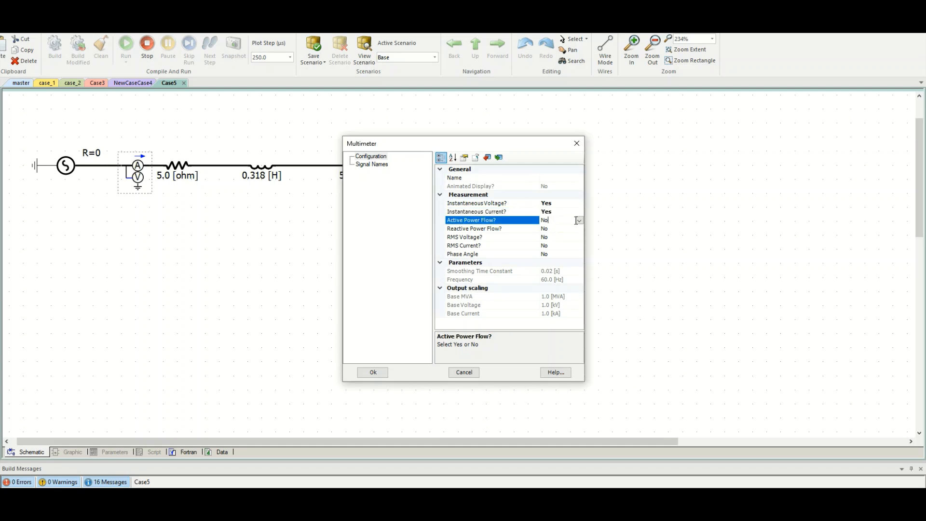
left_click(579, 221)
left_click(557, 237)
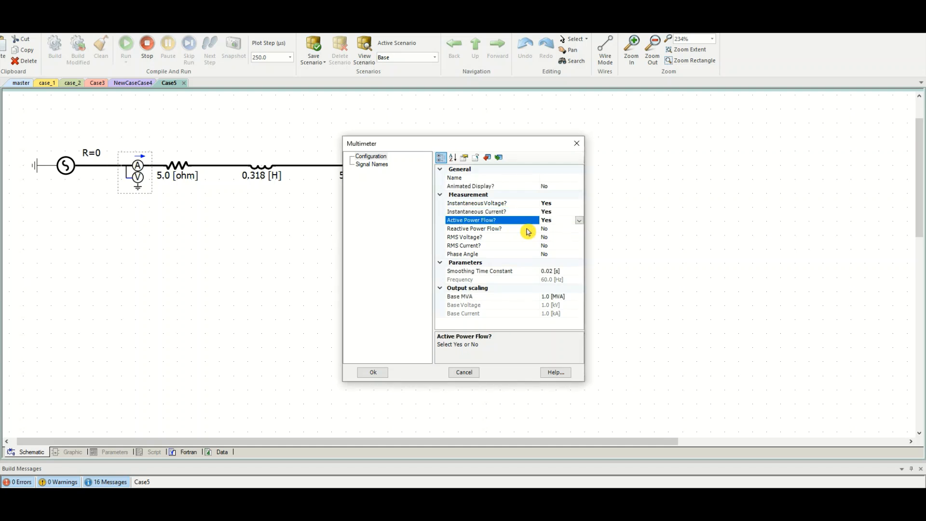
left_click(549, 229)
left_click(578, 229)
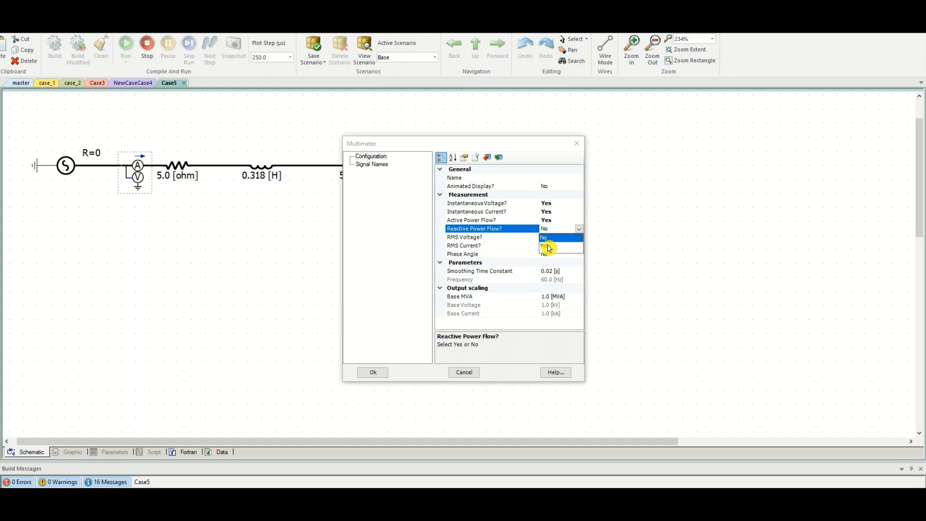
left_click(567, 245)
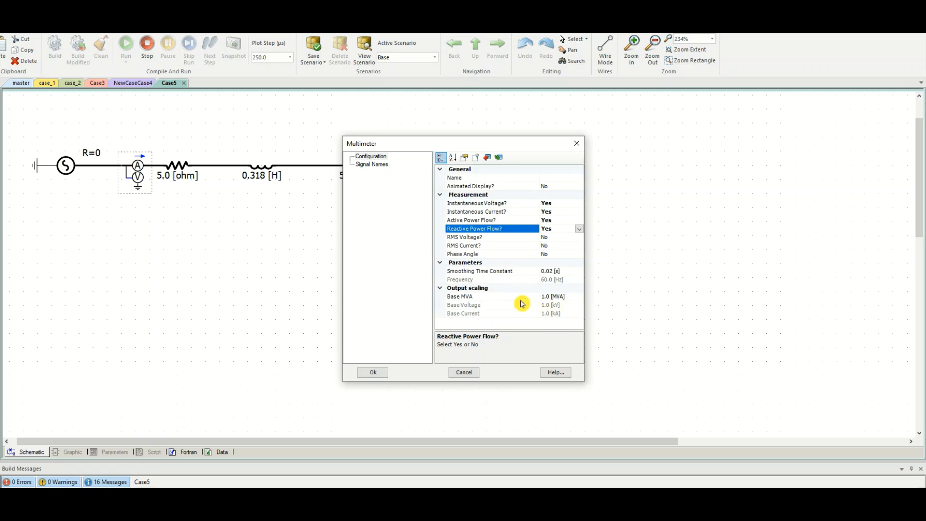
- Name the multimeter's output signals Vs for phase voltage, Is for current, P for active power and Q for reactive power
left_click(385, 167)
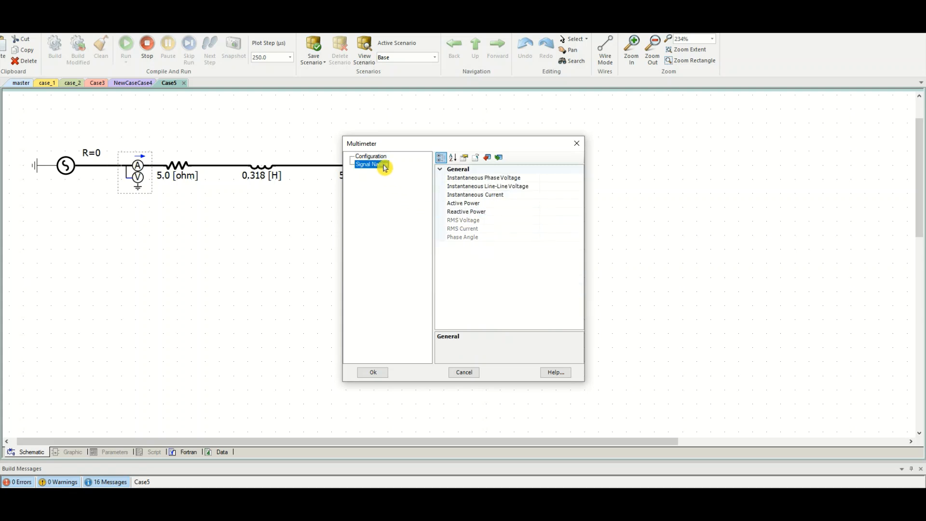
left_click(551, 178)
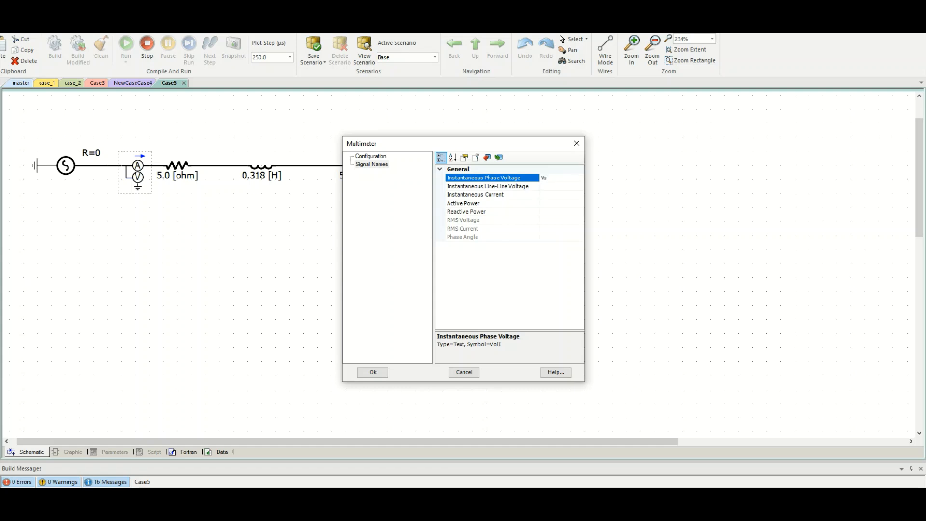
left_click(552, 188)
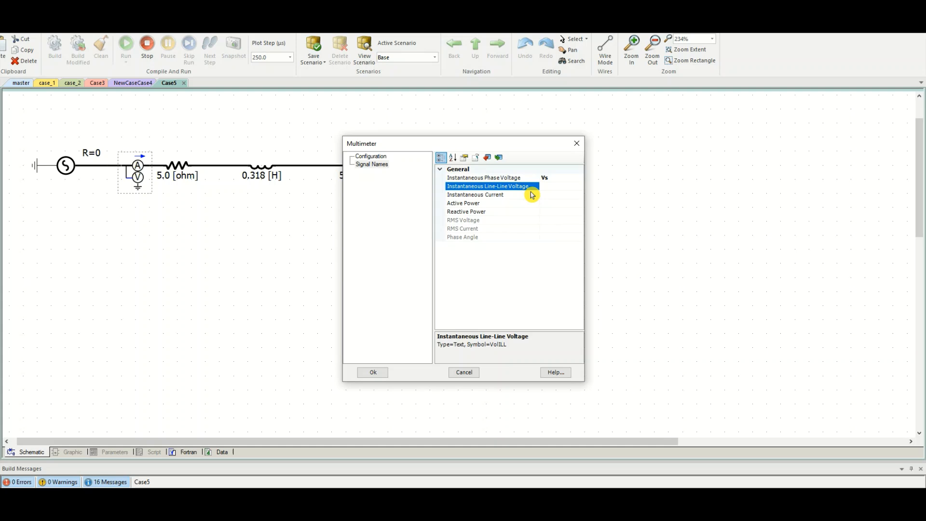
left_click(556, 195)
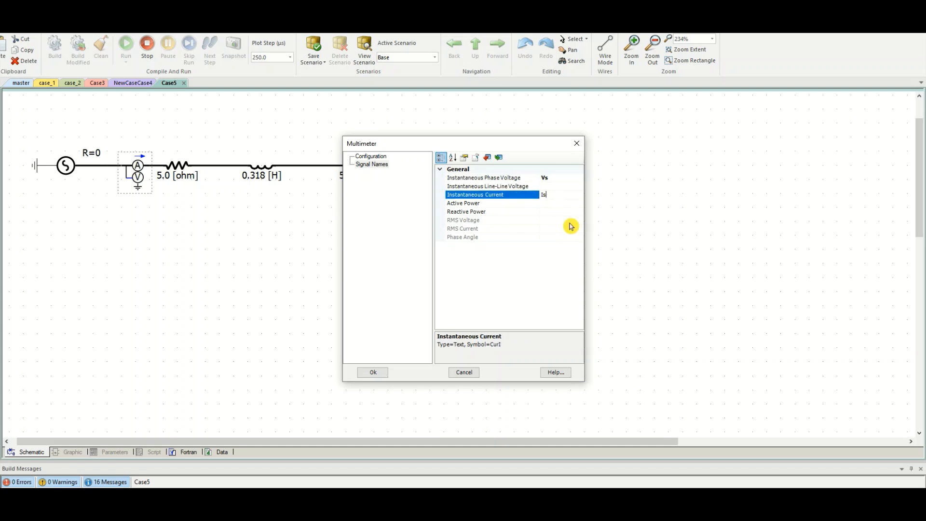
type("Is")
left_click(544, 204)
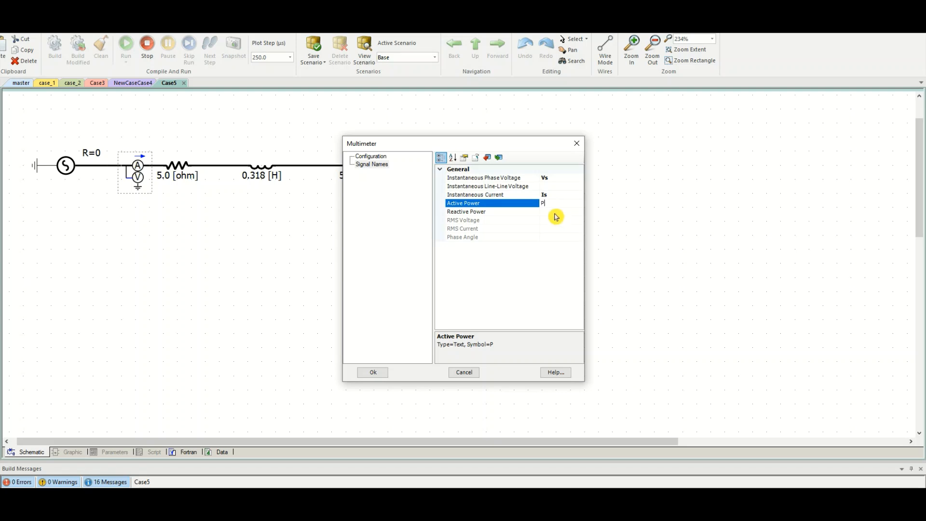
left_click(555, 211)
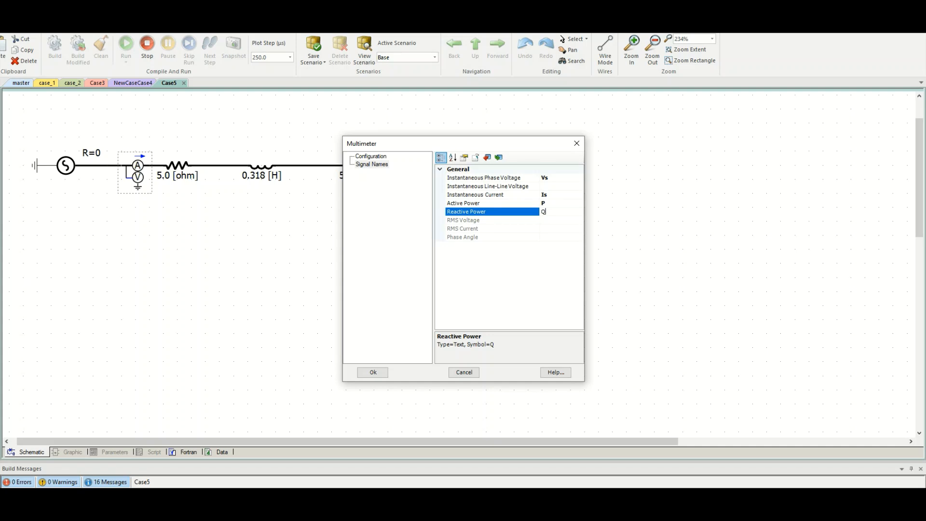
left_click(374, 376)
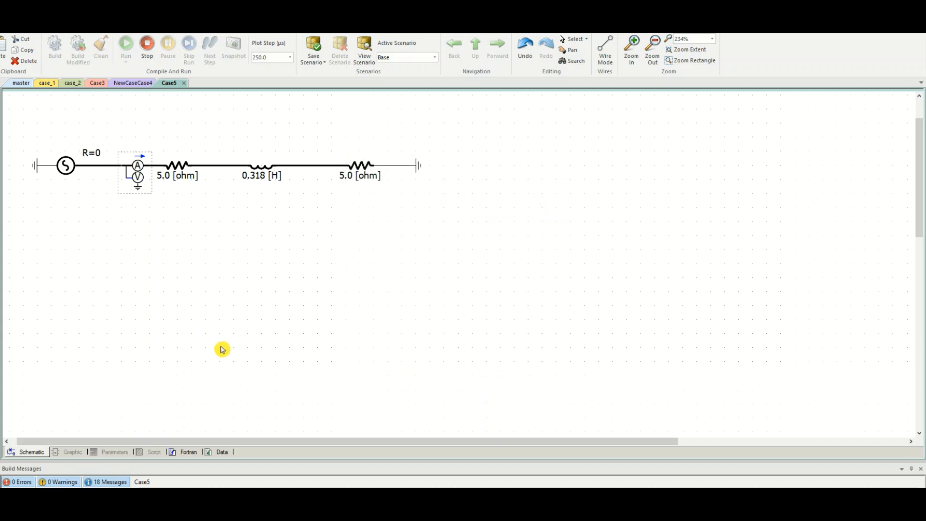
left_click(191, 300)
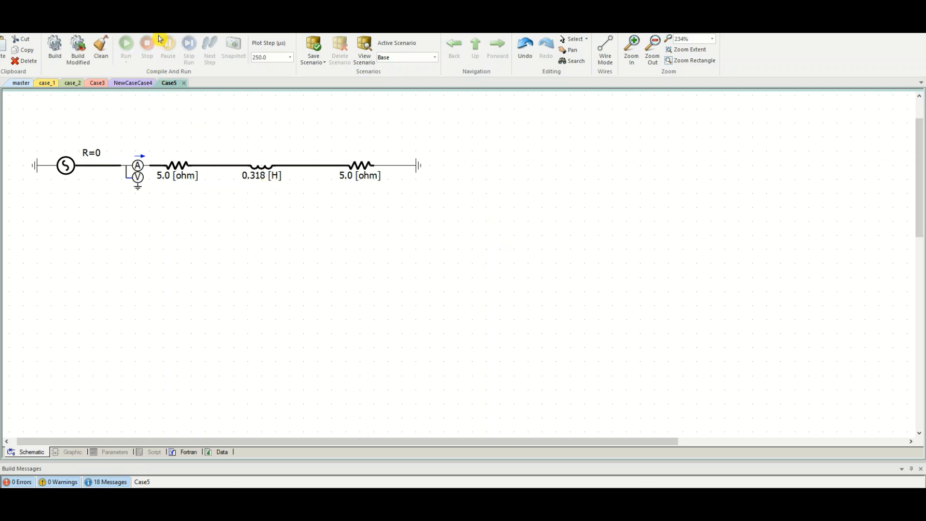
- Place four data signal labels in a vertical column on the empty canvas beyond the circuit's load end
left_click(161, 33)
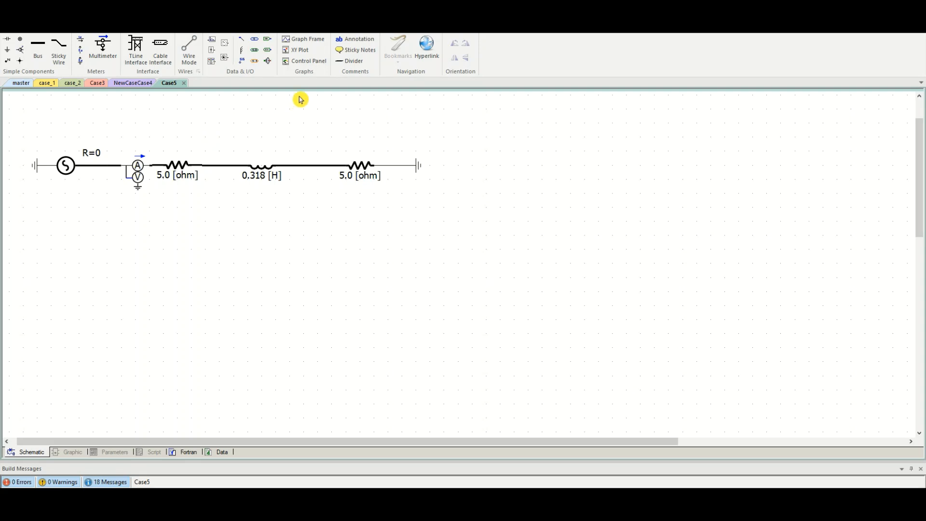
left_click(242, 60)
left_click(467, 142)
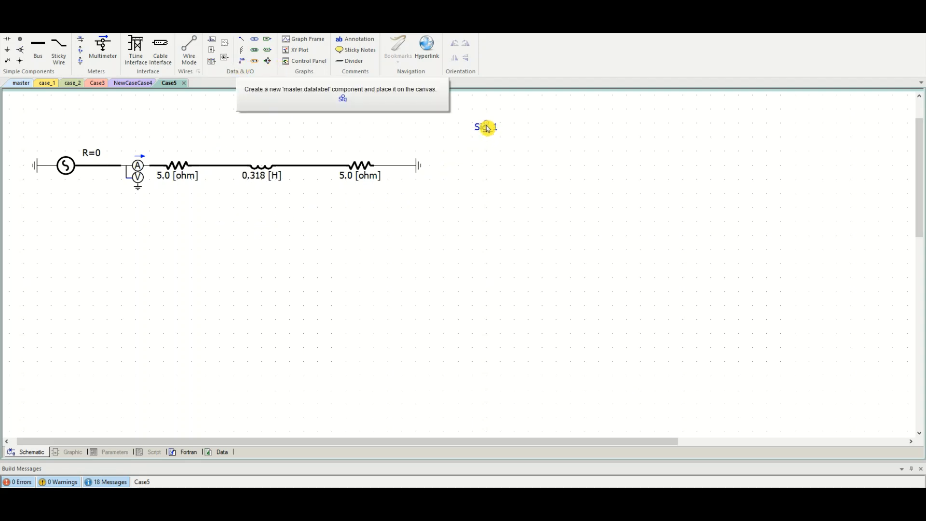
left_click(486, 127)
left_click(491, 128)
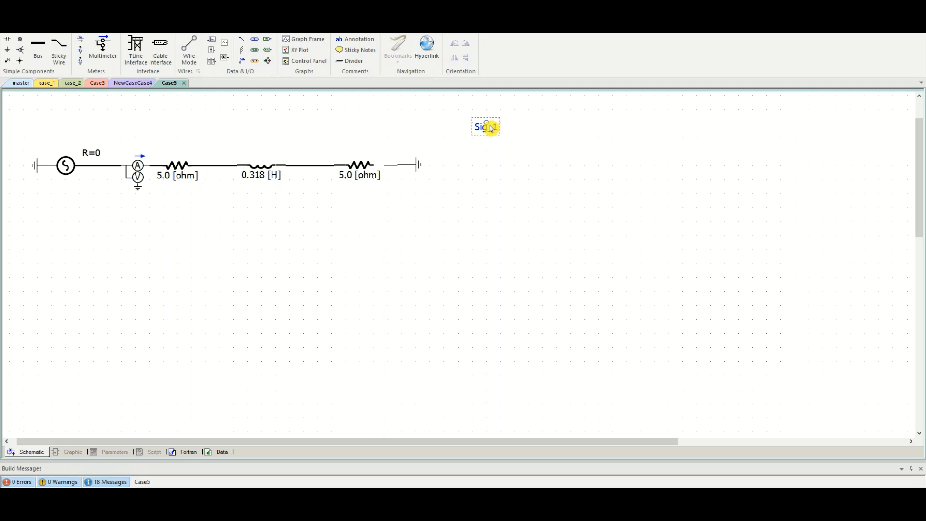
left_click(164, 99)
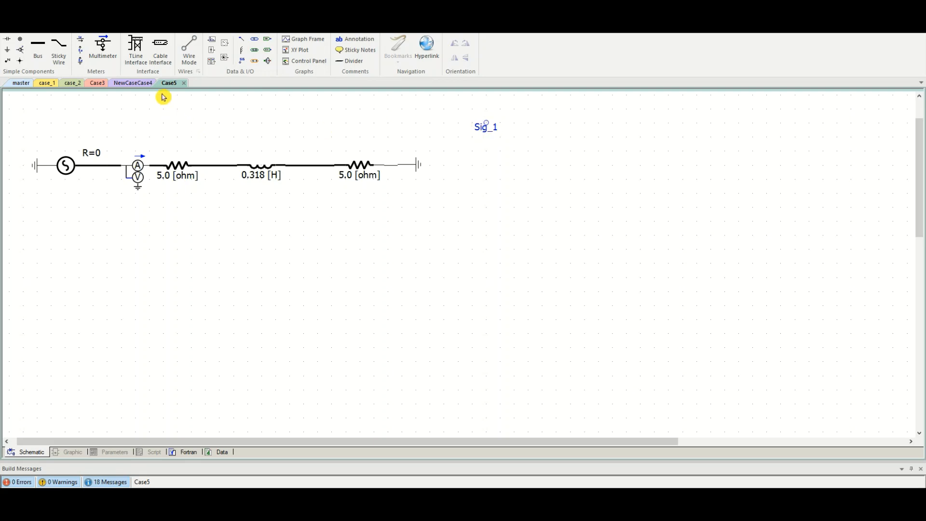
left_click(239, 62)
left_click(486, 157)
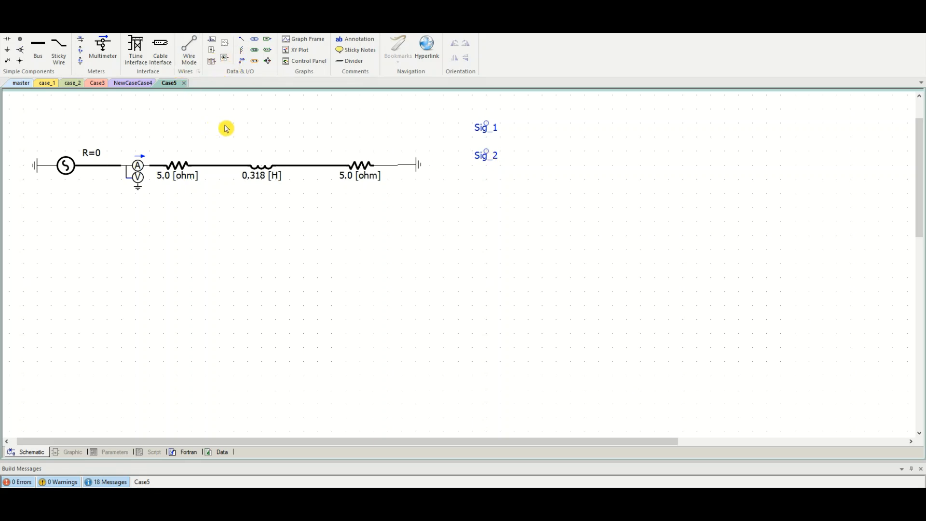
left_click(243, 62)
left_click(487, 183)
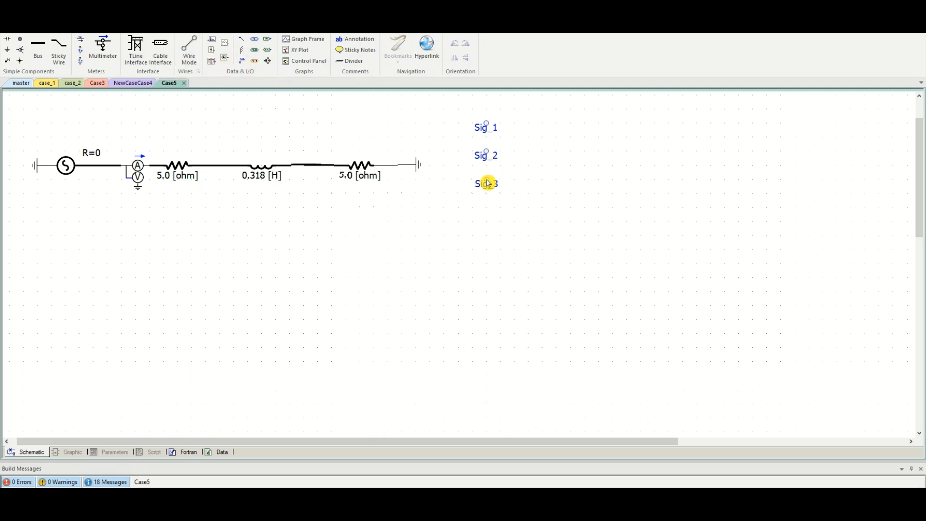
left_click(244, 65)
left_click(496, 211)
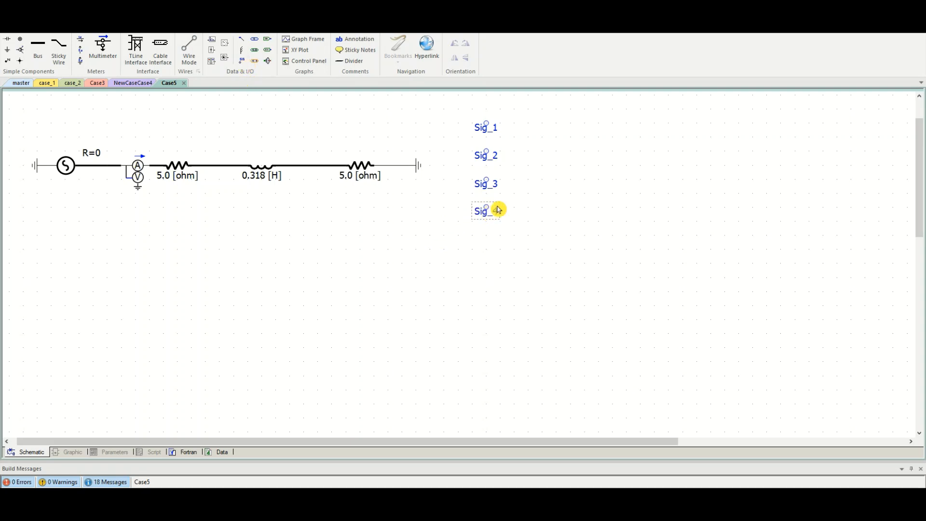
- Rename the top data signal label as Vs and the second one as Is
double_click(490, 128)
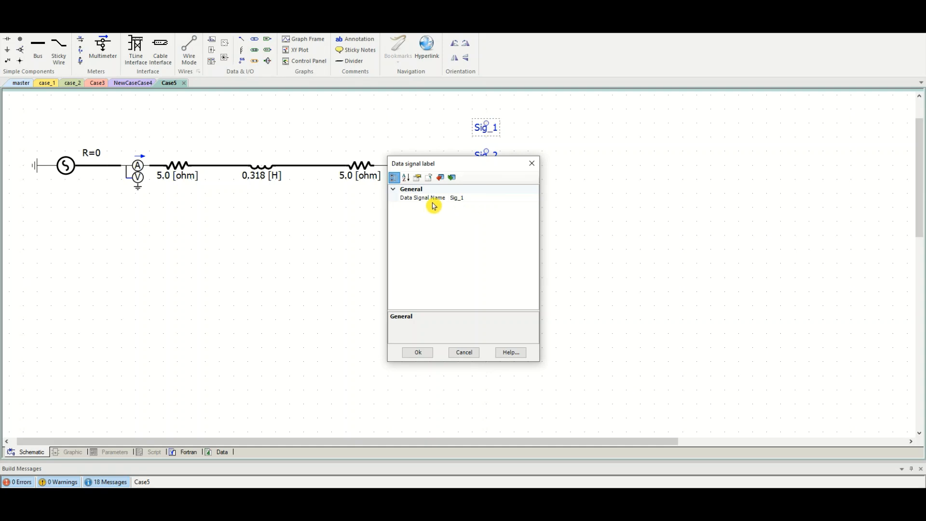
left_click(470, 200)
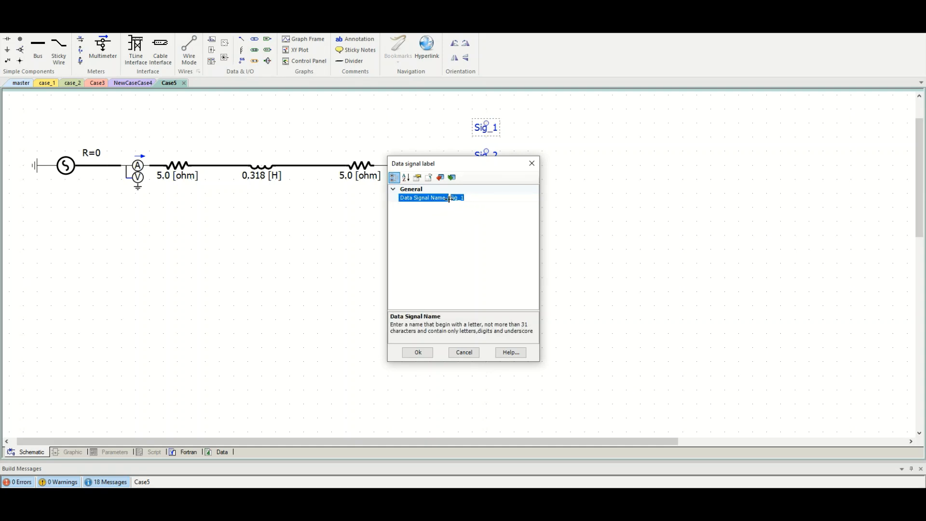
left_click(465, 221)
type("Vs")
left_click(415, 352)
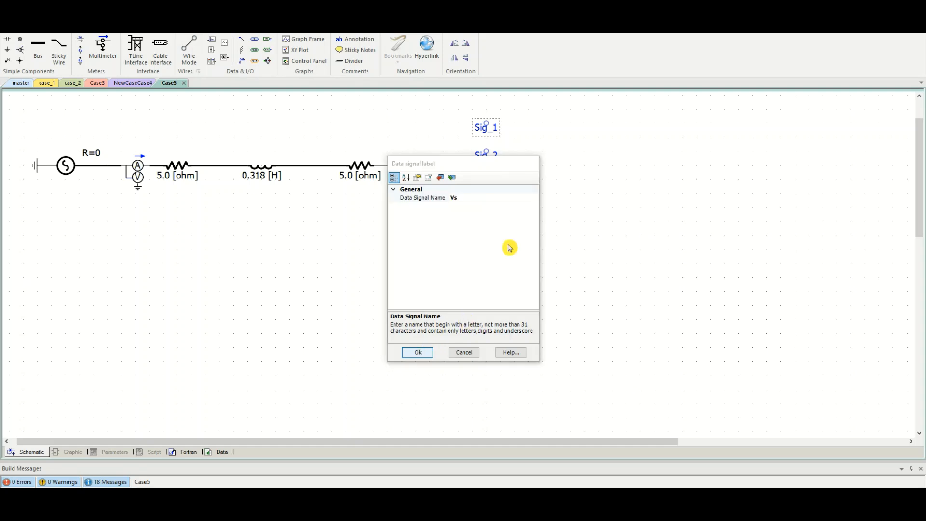
double_click(487, 157)
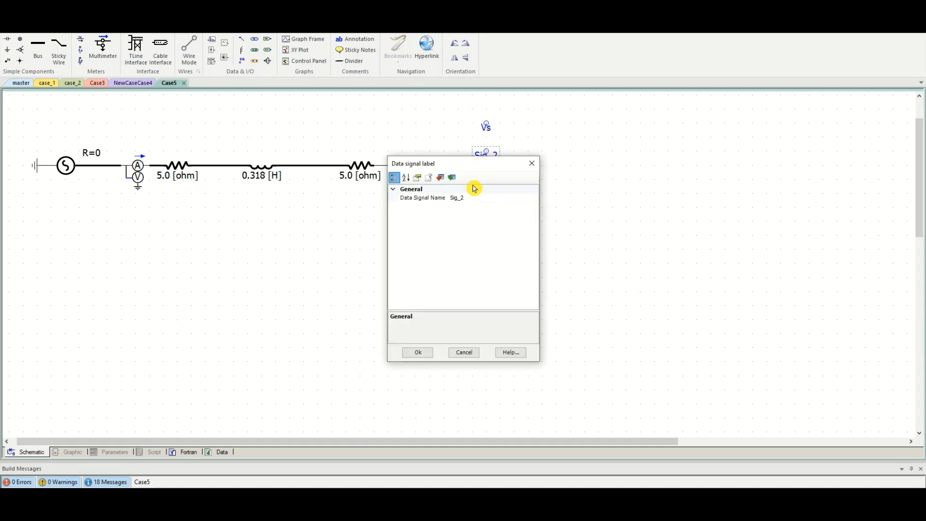
left_click(470, 199)
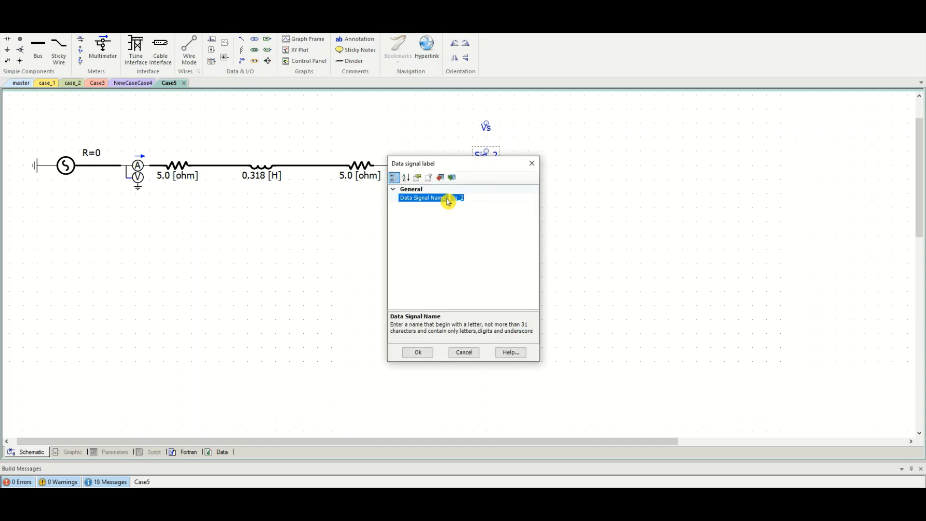
type("Is")
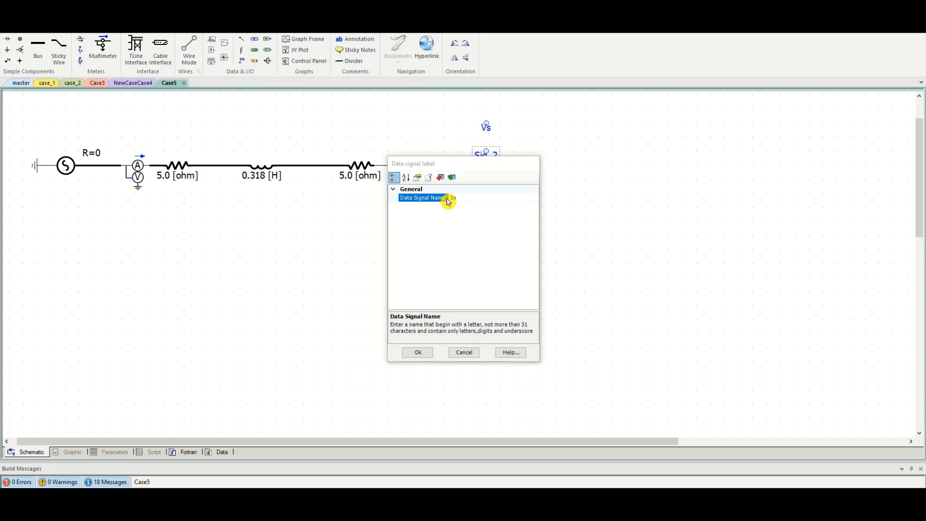
key("Return")
- Rename the third data signal label as P and the fourth one as Q
left_click(488, 187)
double_click(489, 184)
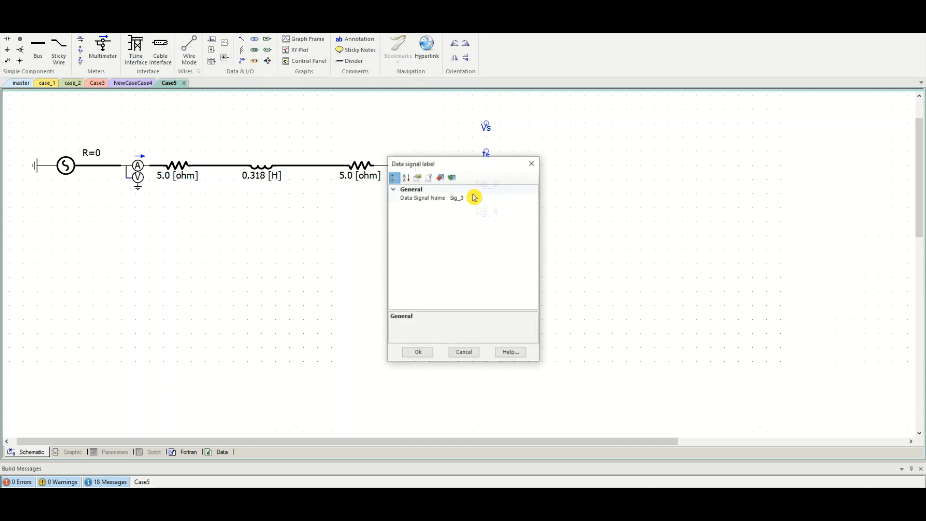
left_click(472, 199)
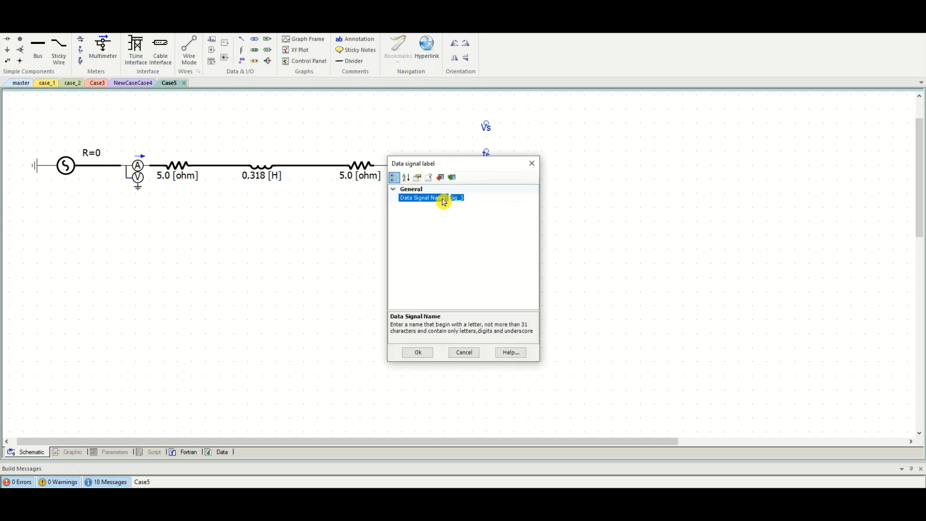
type("P")
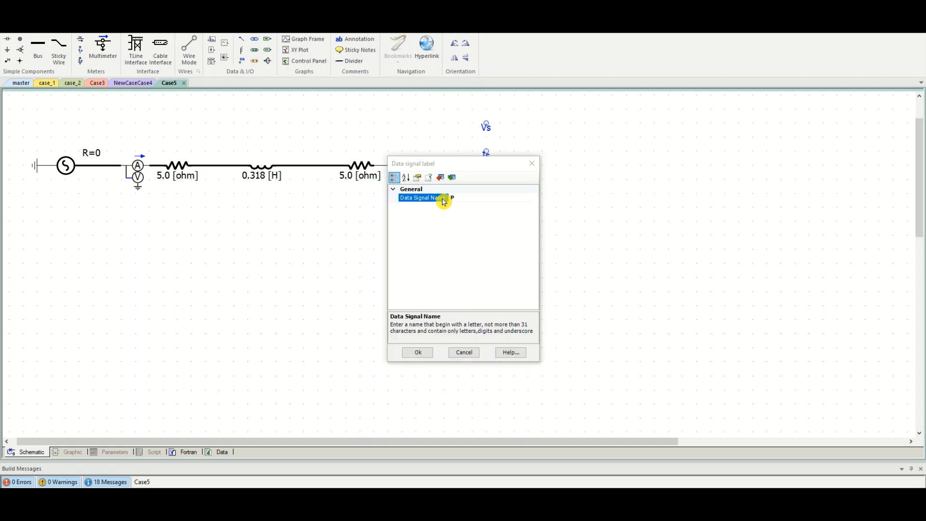
key("Return")
left_click(489, 210)
double_click(487, 210)
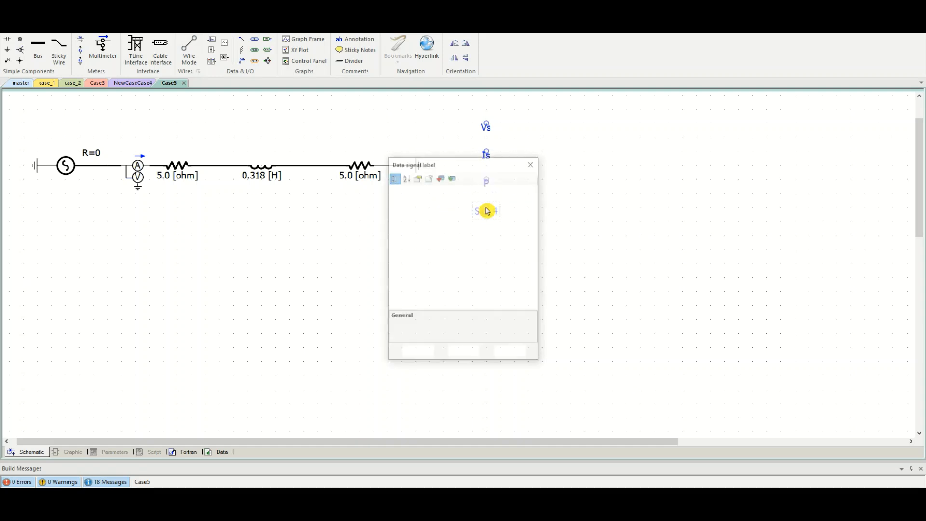
left_click(470, 198)
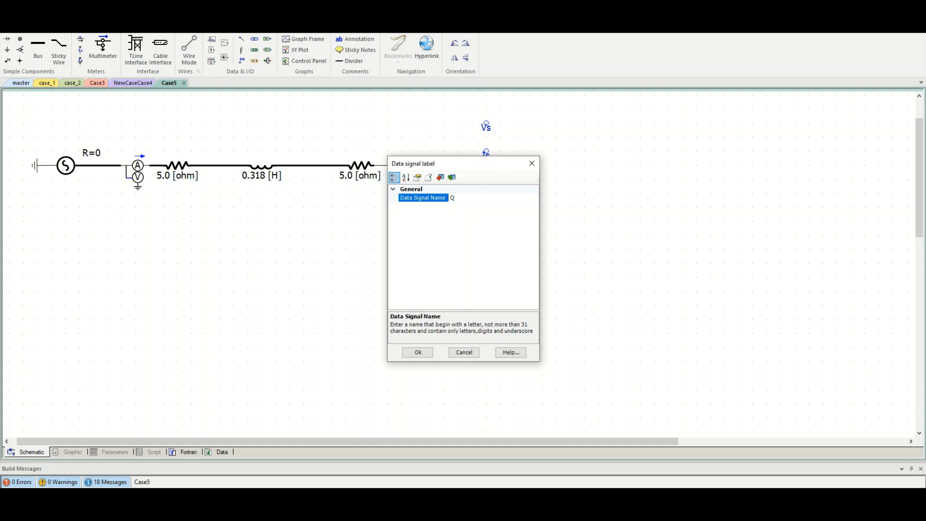
type("Q")
key("Return")
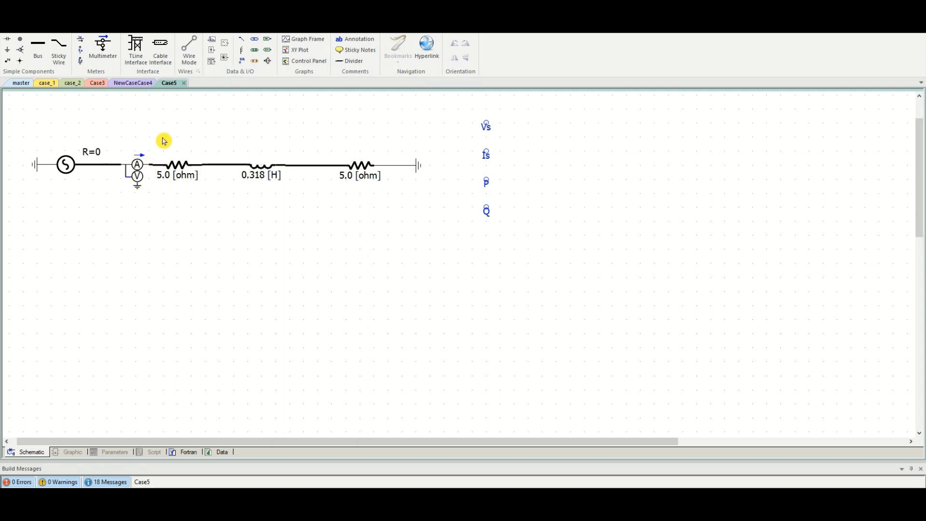
- Place four output channels in a vertical column beside the Vs, Is, P and Q labels, aligning each with its label
left_click(216, 46)
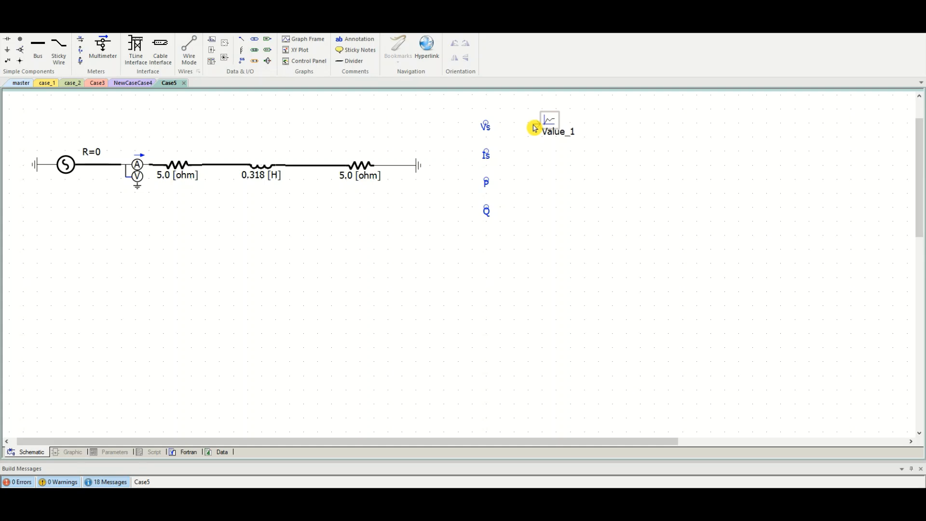
left_click(530, 128)
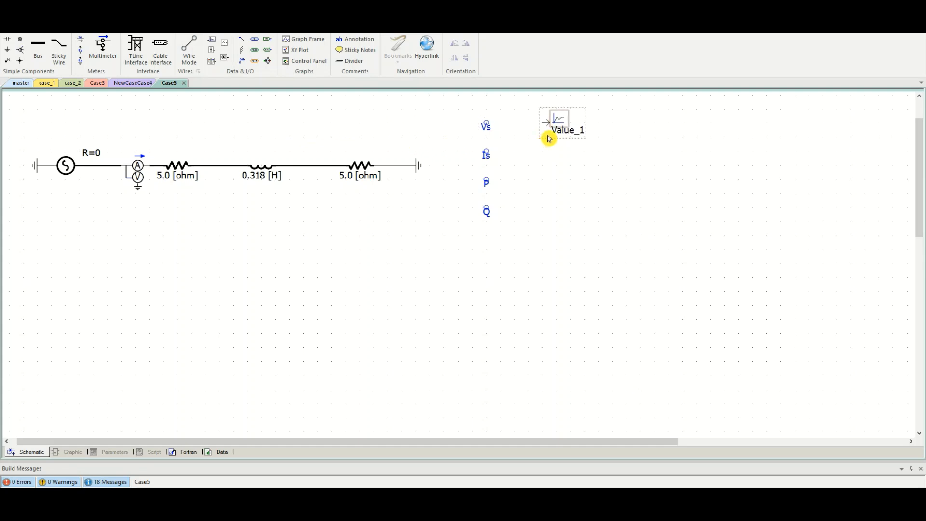
left_click(487, 128)
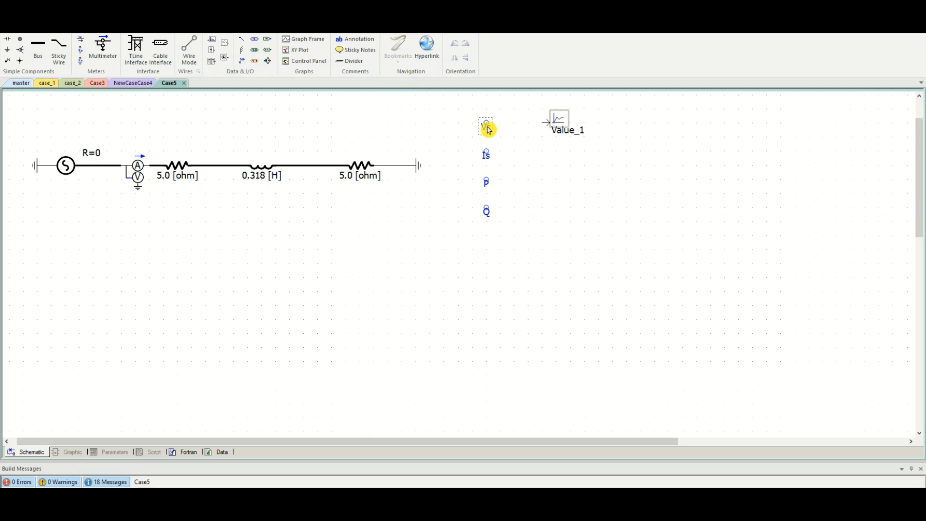
left_click(212, 42)
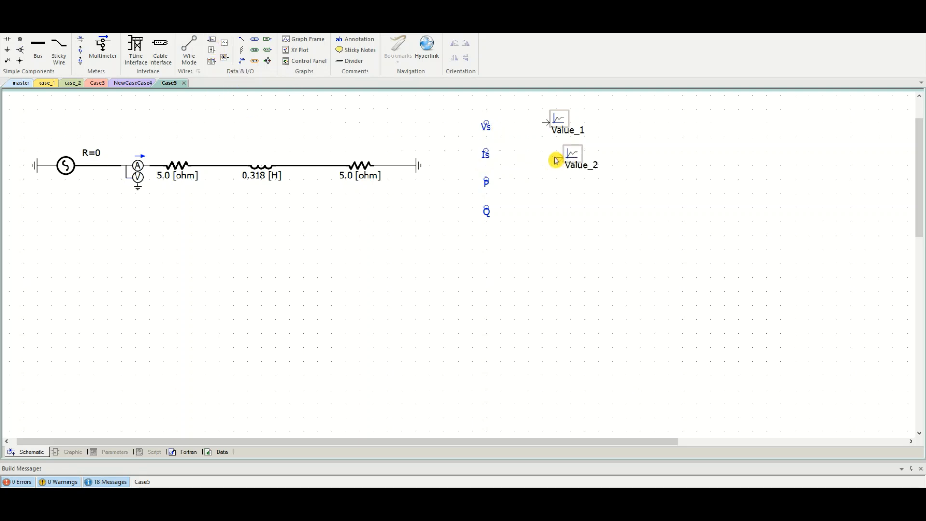
left_click(542, 155)
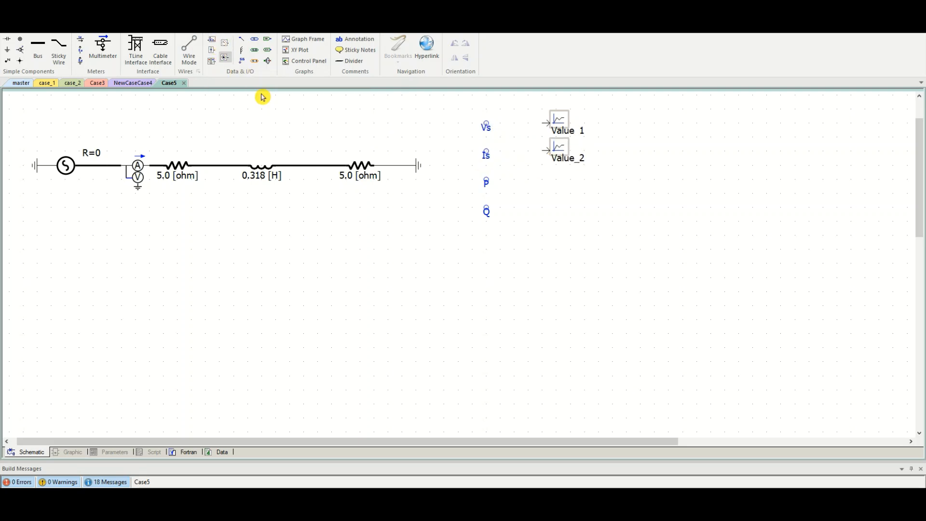
left_click(543, 192)
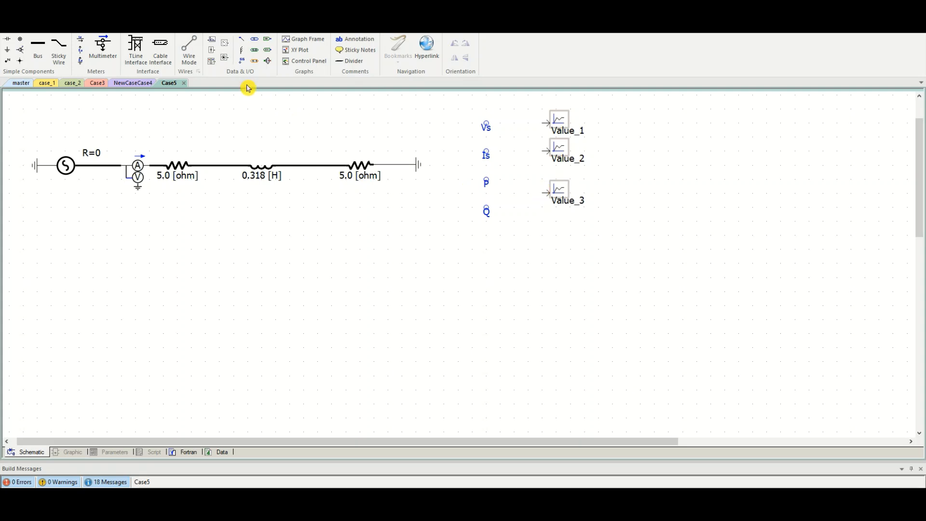
left_click(212, 42)
left_click(542, 223)
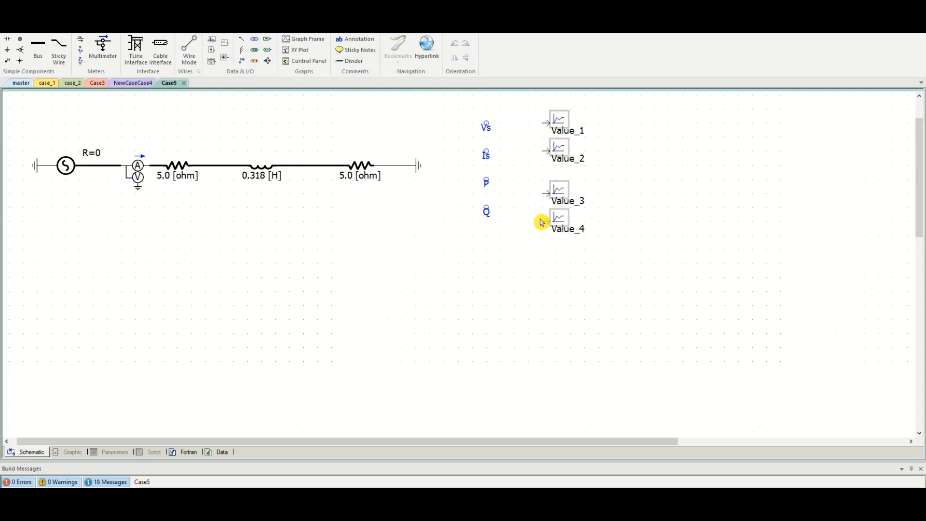
mouse_move(558, 194)
left_mouse_down()
mouse_move(560, 183)
mouse_move(559, 208)
mouse_move(560, 201)
left_mouse_up()
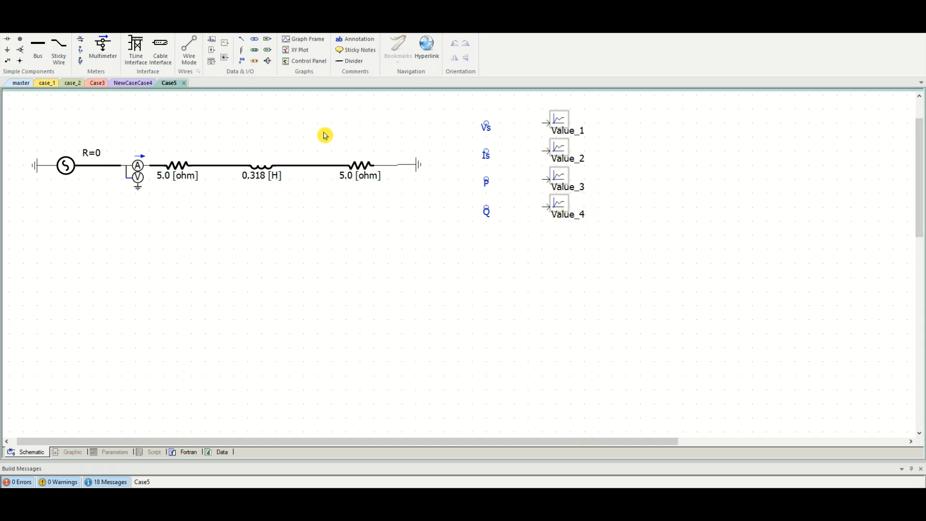
- Wire the Vs and Is labels to the first and second output channels
left_click(189, 48)
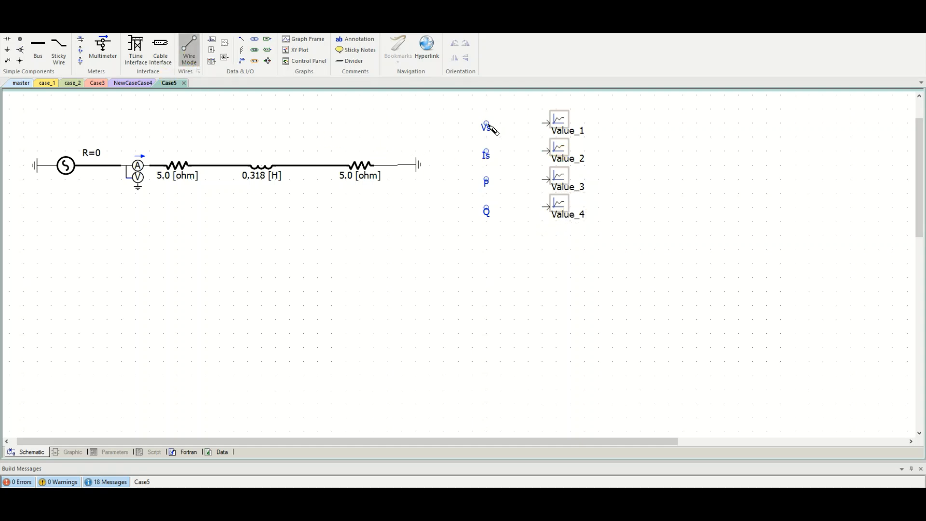
left_click_drag(489, 124, 548, 130)
left_click(540, 126)
left_click(492, 157)
left_click_drag(489, 154, 557, 161)
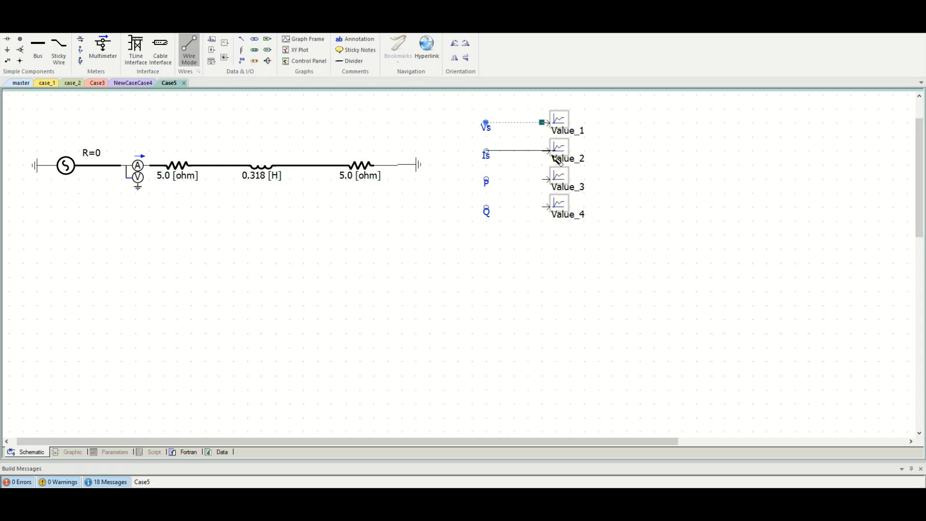
left_click(549, 155)
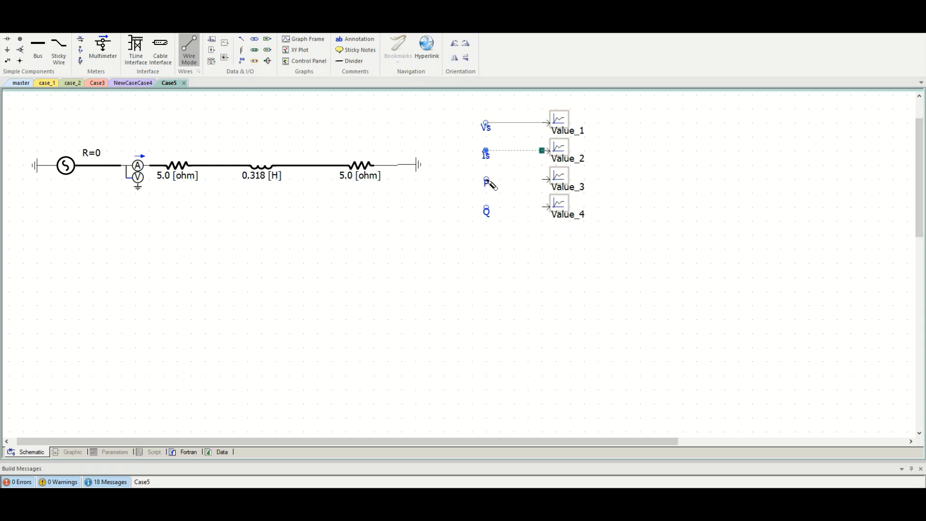
- Wire the P and Q labels to the third and fourth output channels, and leave wire mode
left_click_drag(489, 183, 549, 179)
left_click(549, 180)
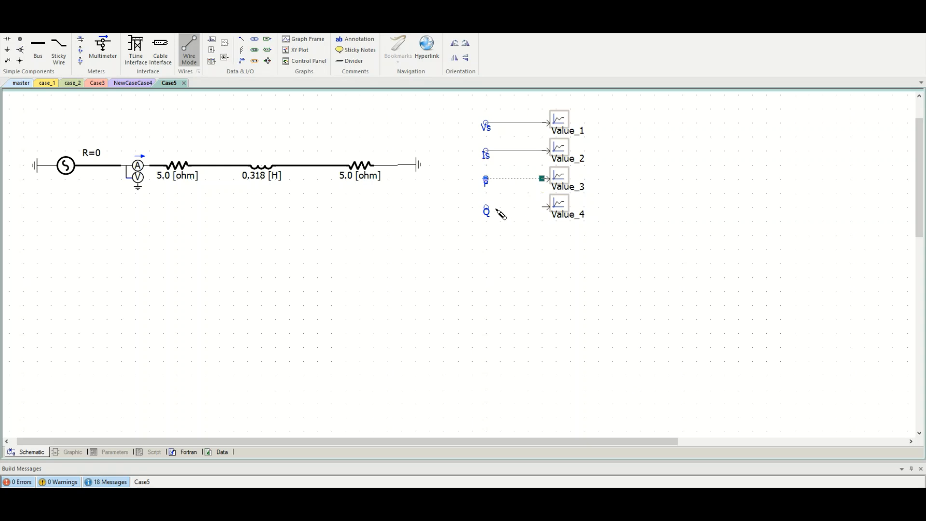
left_click_drag(489, 211, 549, 209)
left_click(549, 207)
key("Escape")
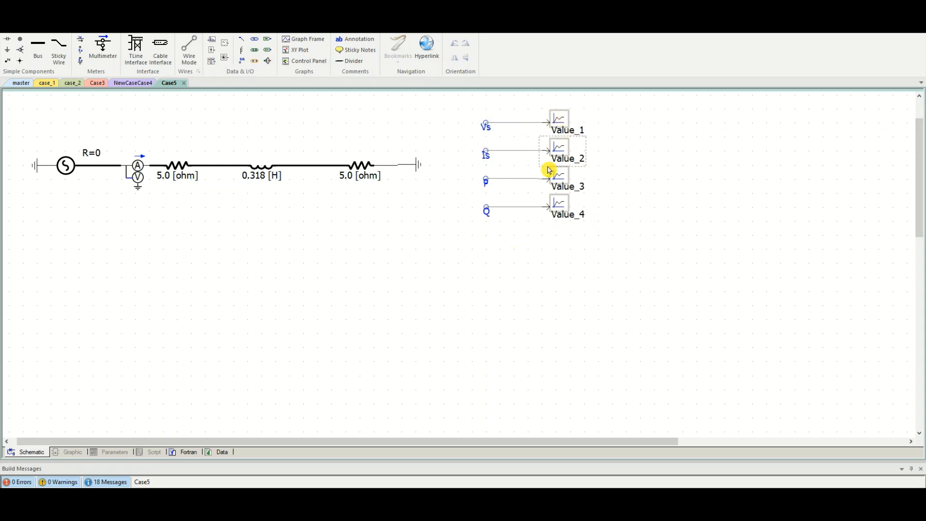
- Set the unit of the output channel connected to Vs to kV
left_click(563, 122)
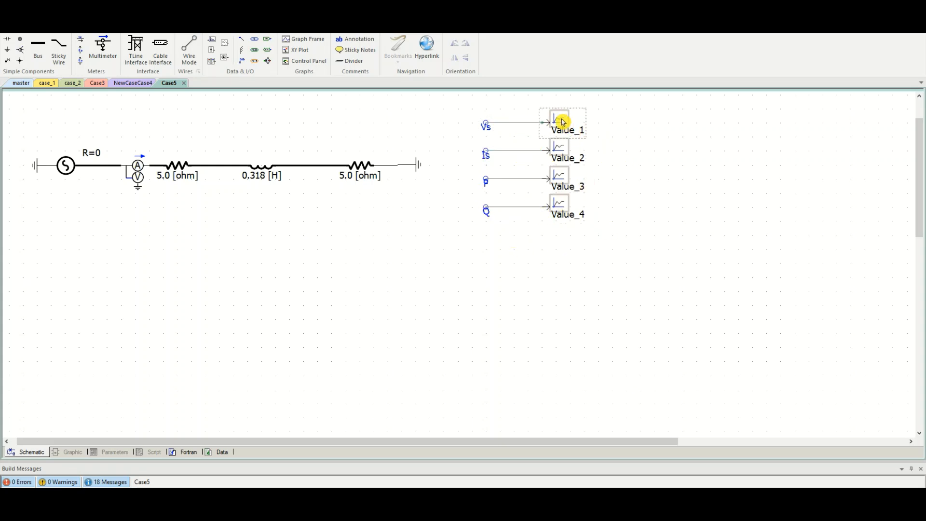
double_click(563, 122)
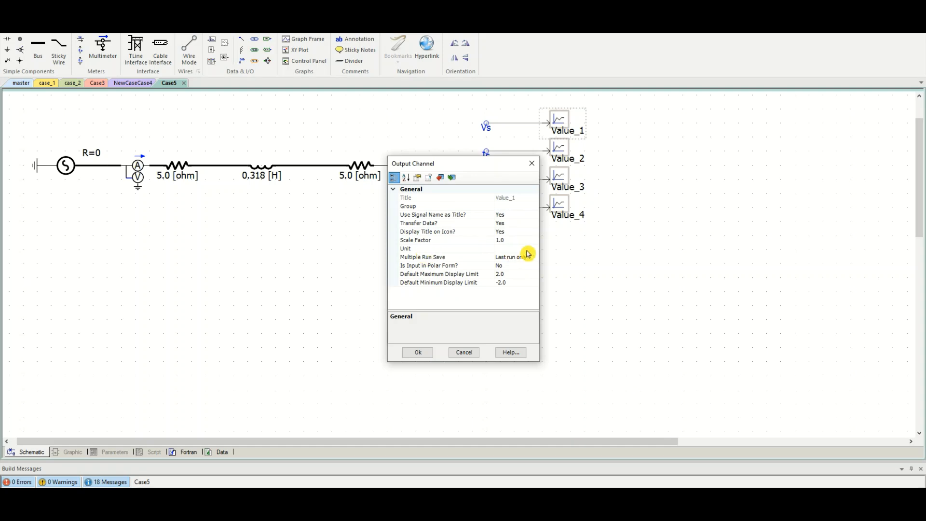
left_click(510, 249)
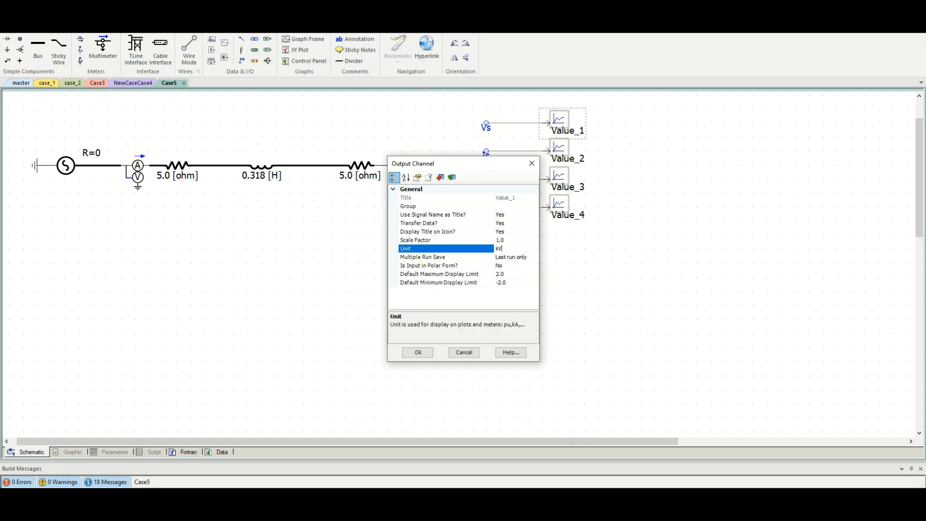
type("kV")
left_click(425, 353)
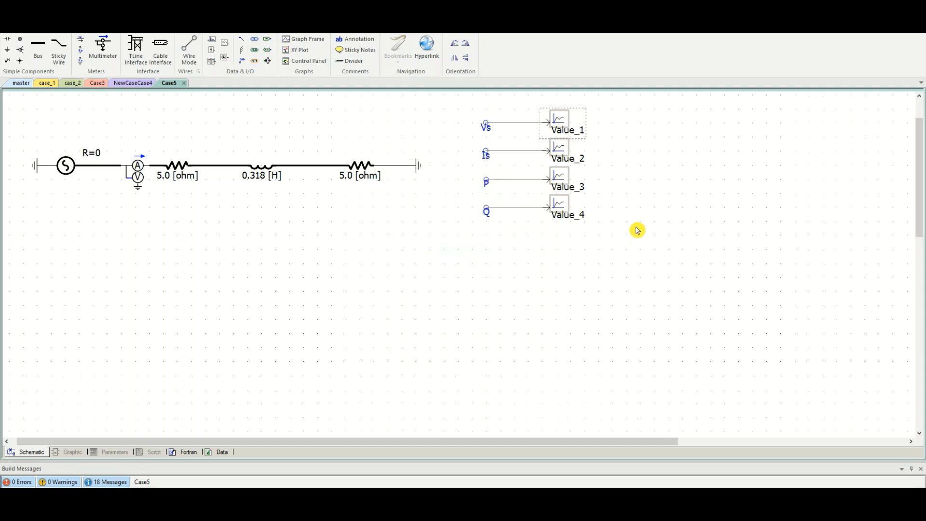
- Check the three-phase voltage source's signal parameters for its line-to-line RMS magnitude and unit
left_click(560, 156)
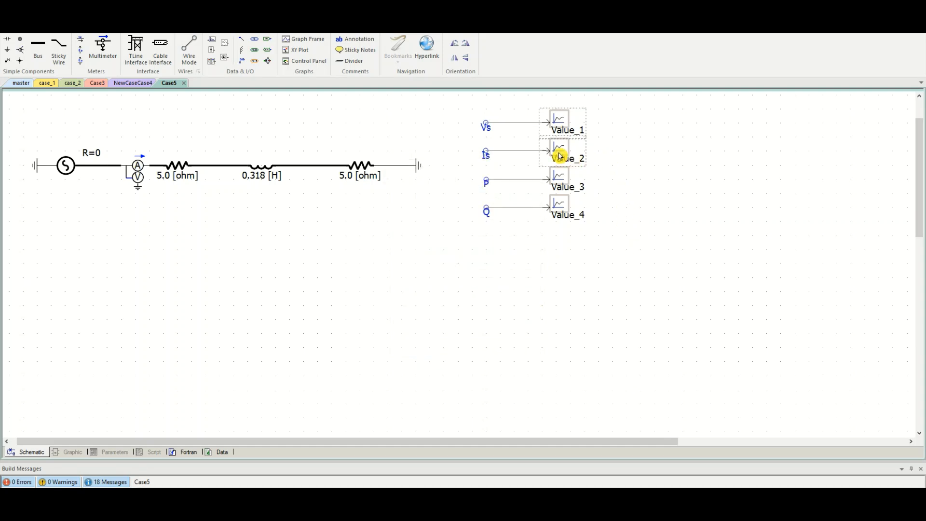
double_click(63, 163)
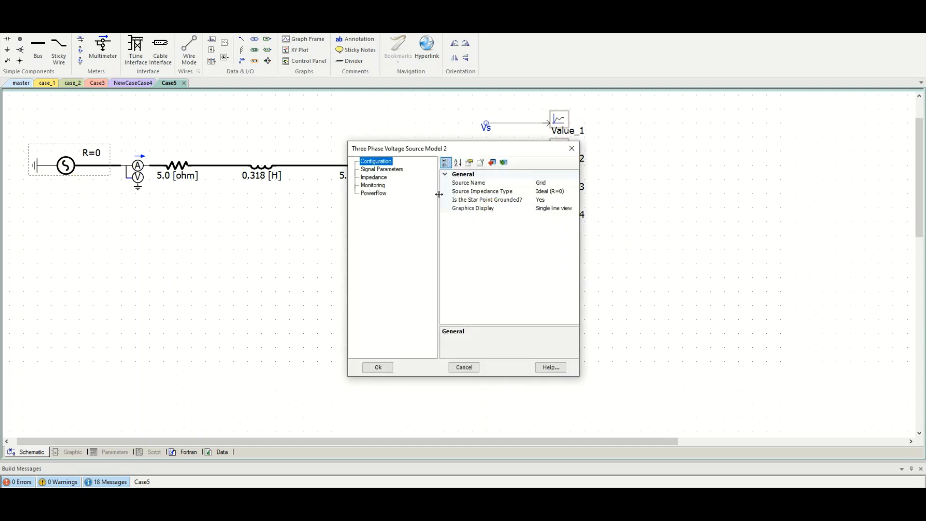
left_click(390, 172)
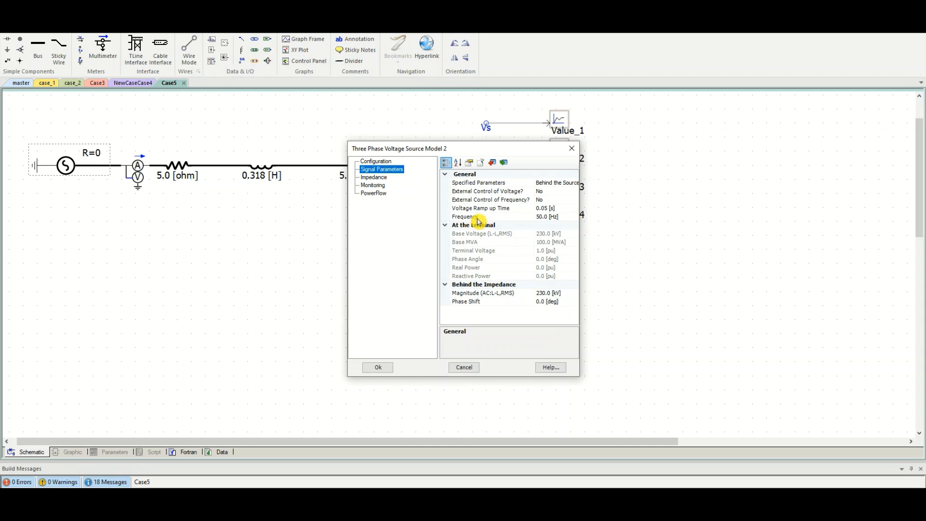
left_click(544, 293)
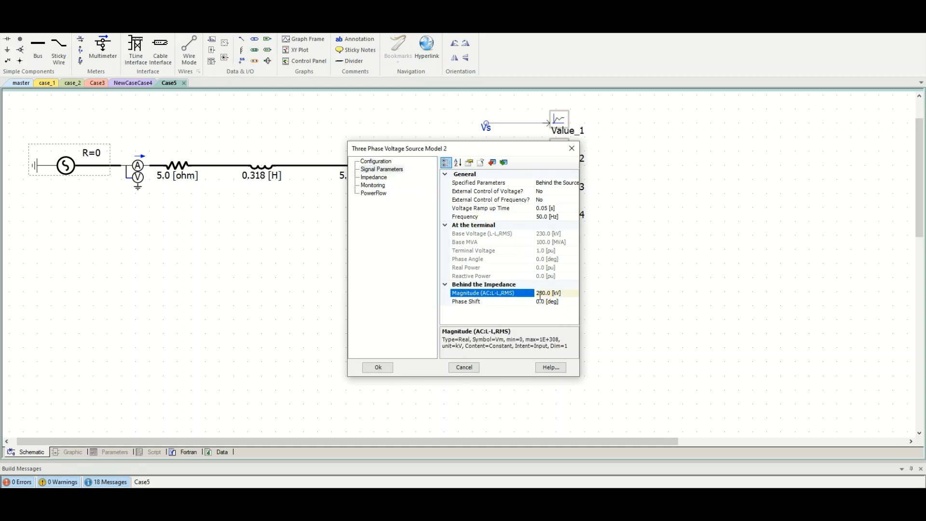
left_click(379, 368)
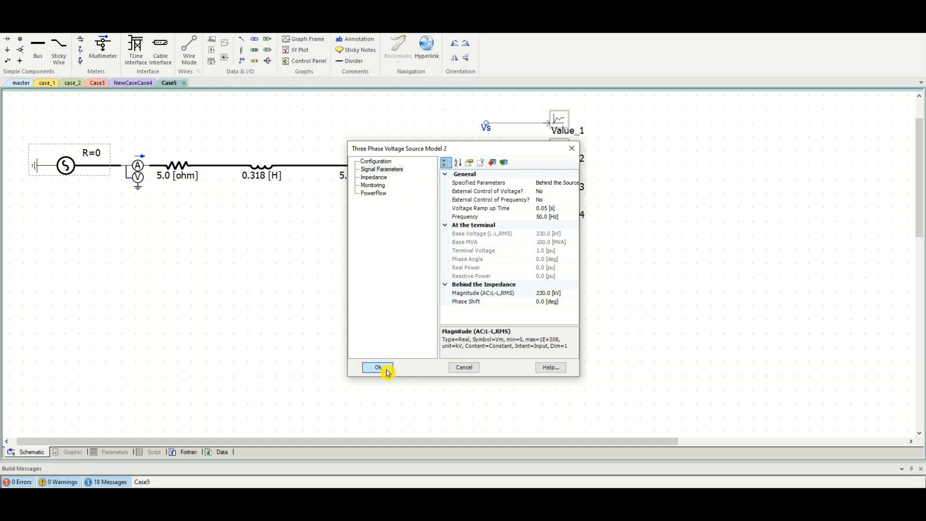
- Set the unit of the output channel connected to Is to kA
left_click(560, 121)
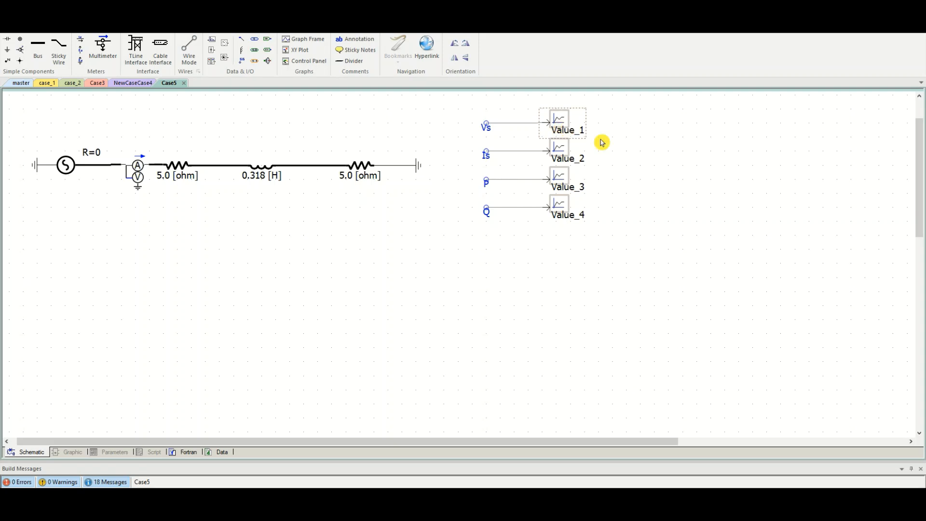
left_click(562, 155)
double_click(562, 156)
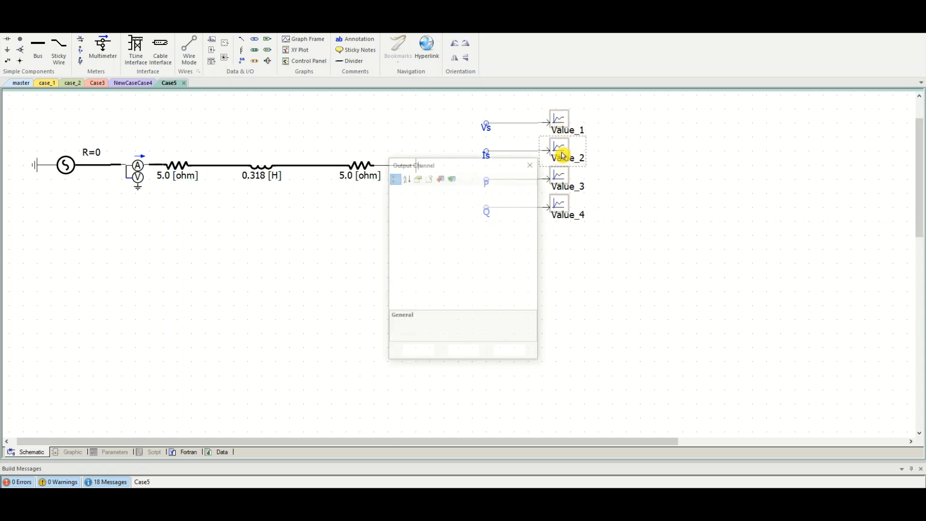
left_click(498, 249)
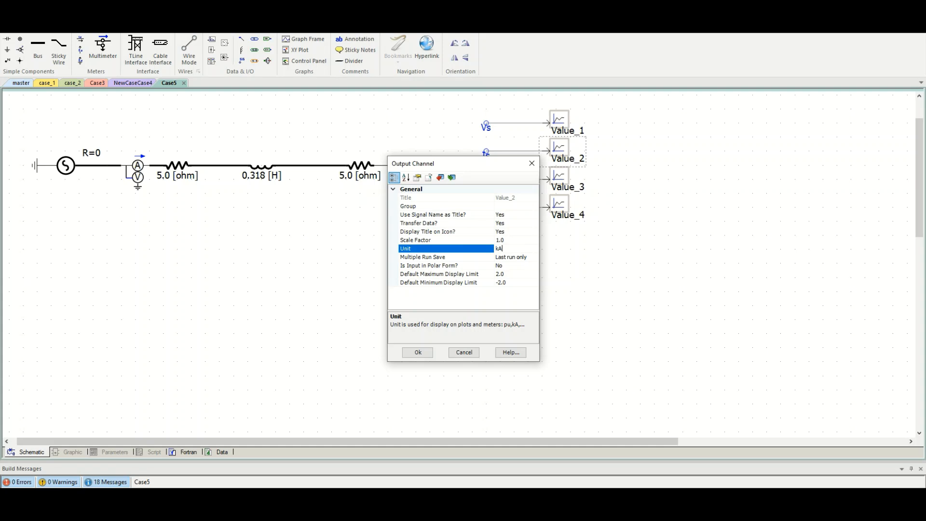
type("kA")
left_click(417, 352)
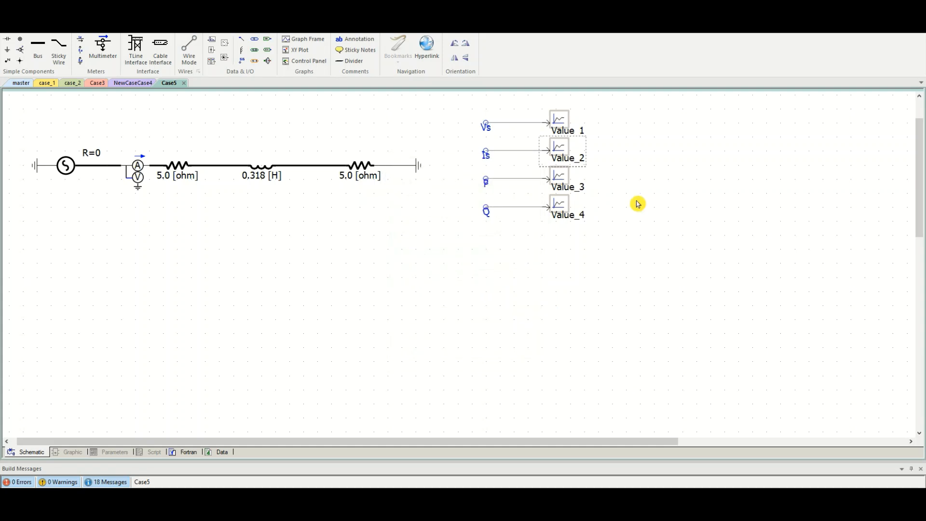
- Set the units of the output channels for P and Q to kW and kVar respectively
double_click(564, 181)
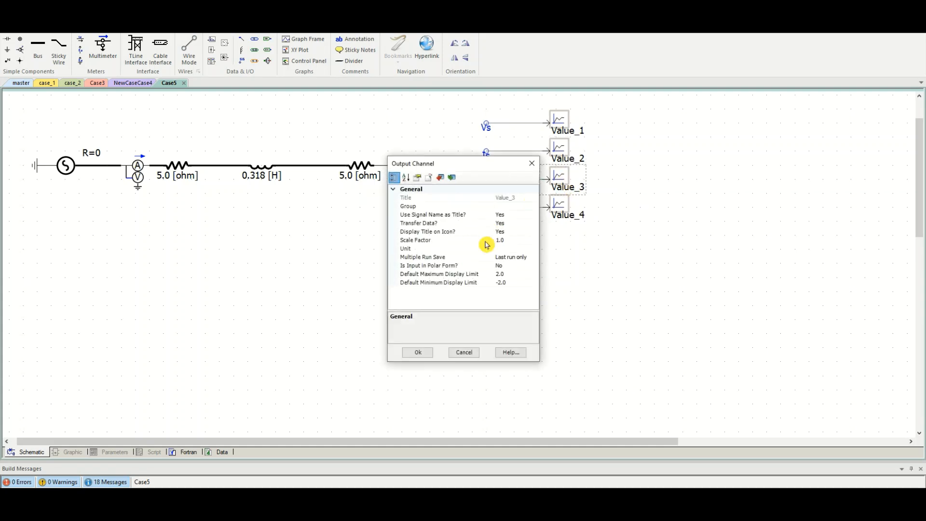
left_click(512, 250)
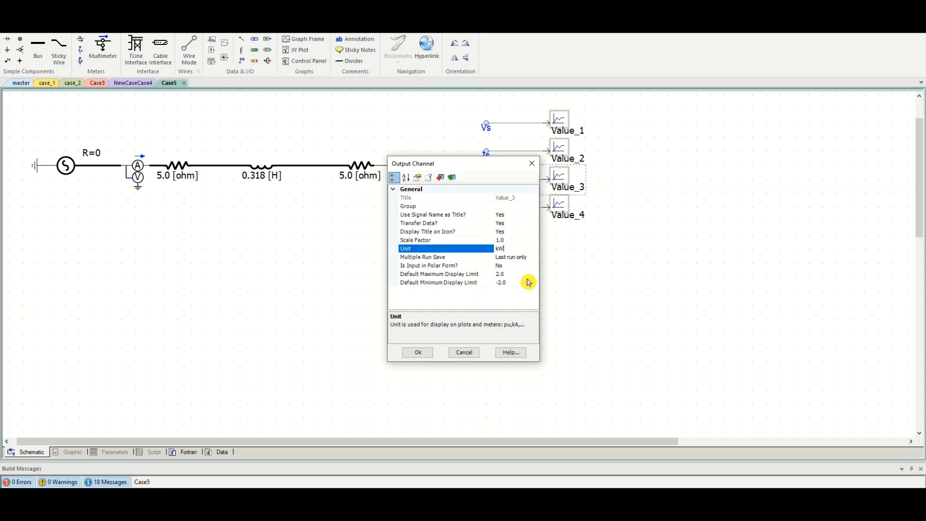
left_click(418, 352)
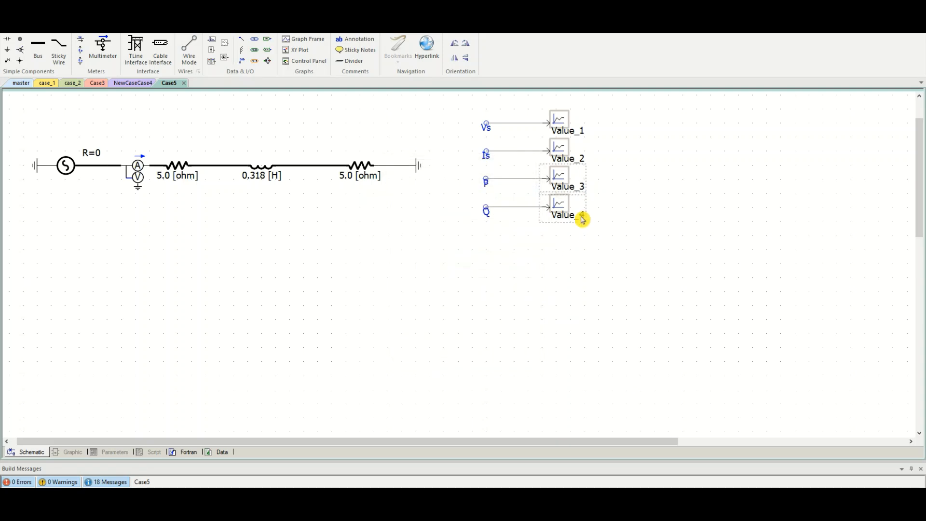
double_click(562, 207)
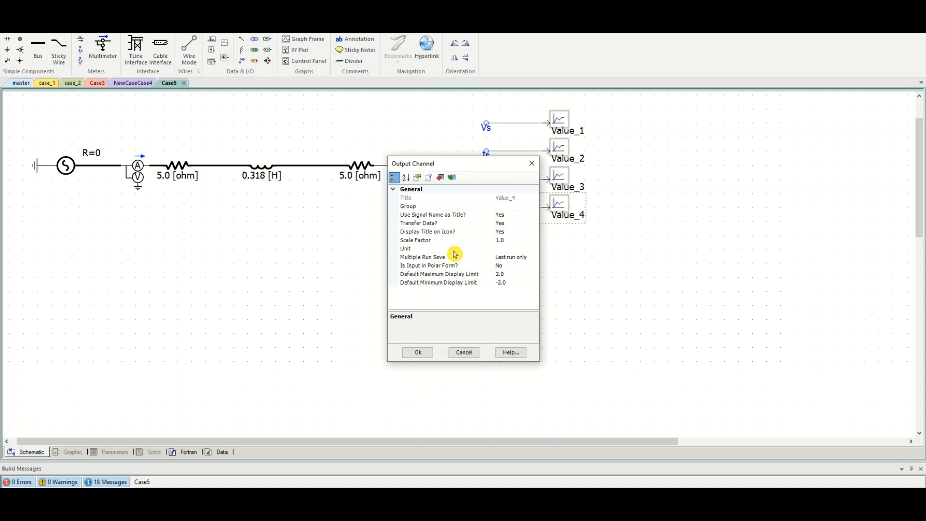
left_click(503, 250)
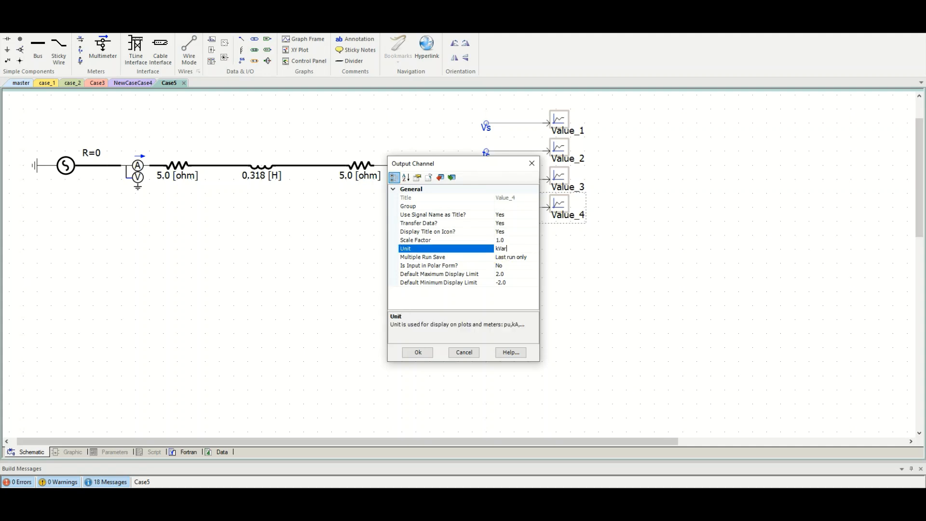
left_click(418, 352)
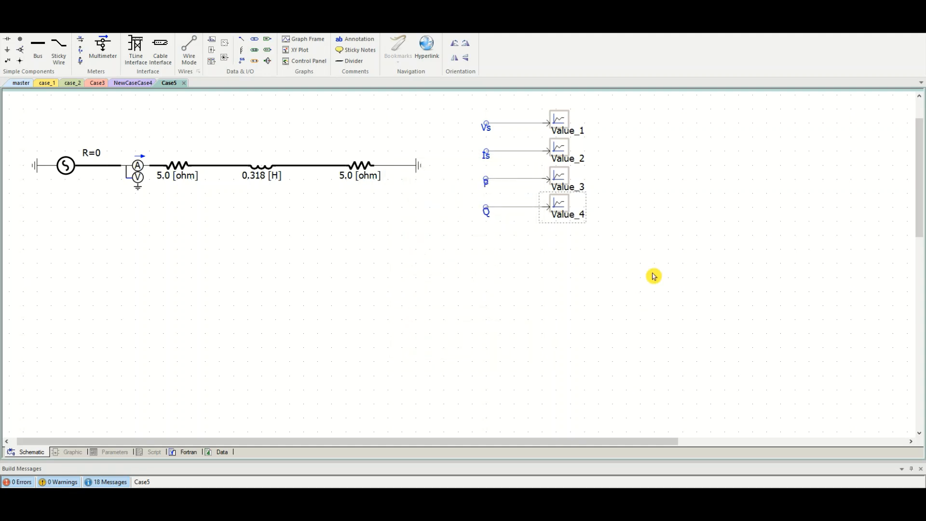
- Create an overlay graph from the output channel connected to Vs and place it below the circuit
left_click(455, 263)
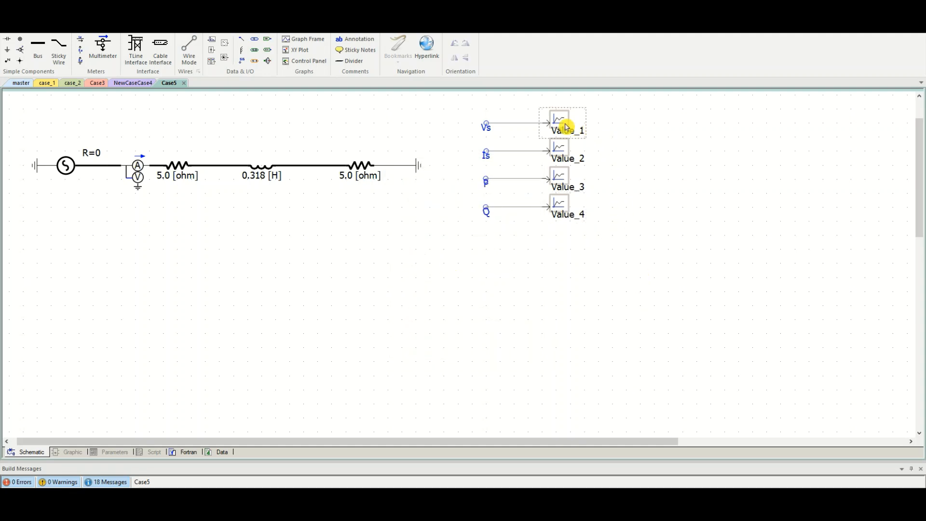
right_click(560, 121)
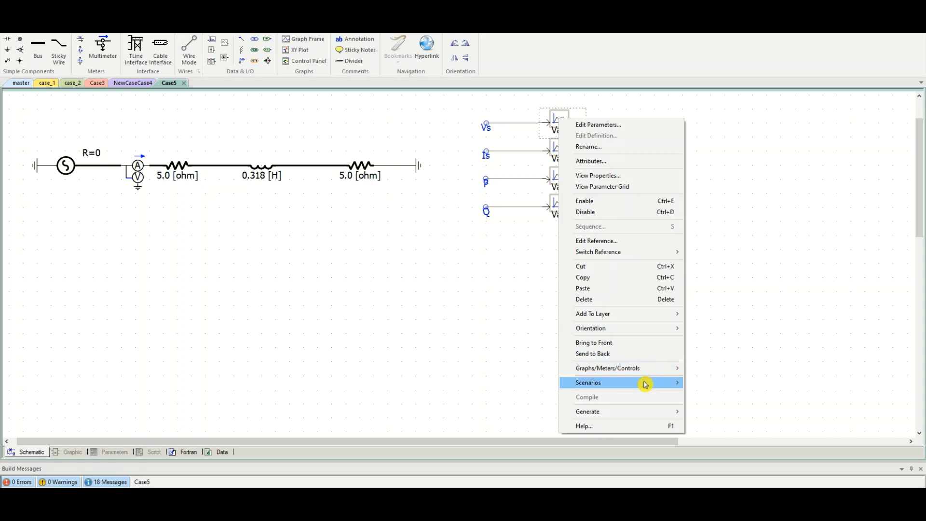
mouse_move(643, 374)
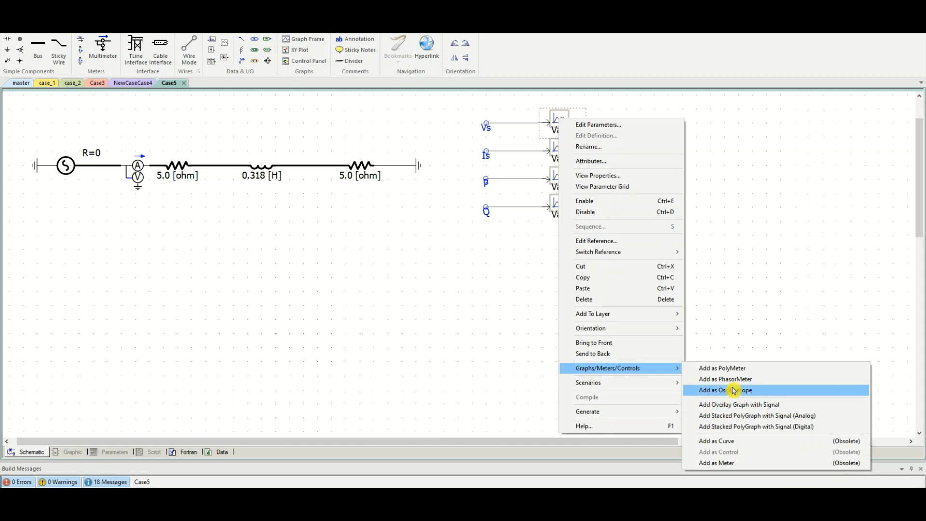
left_click(733, 409)
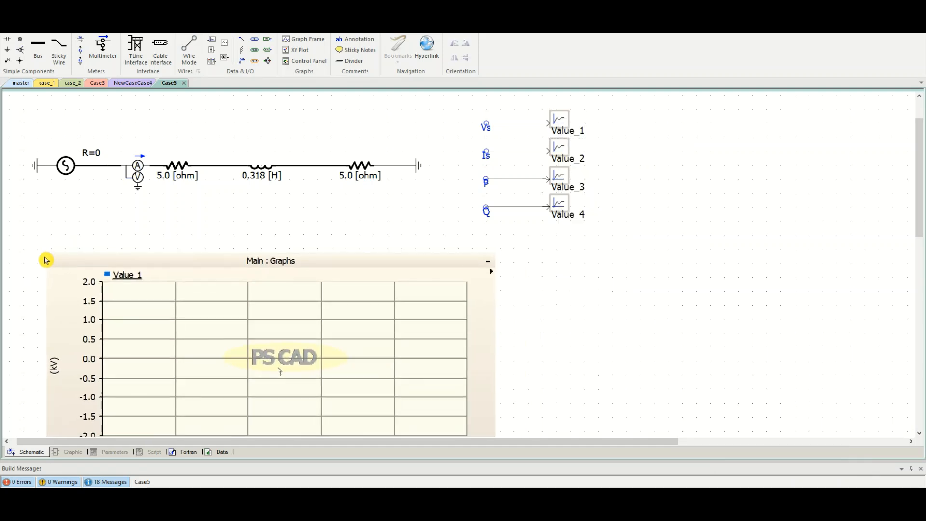
left_click(25, 264)
scroll(154, 225, "down", 2)
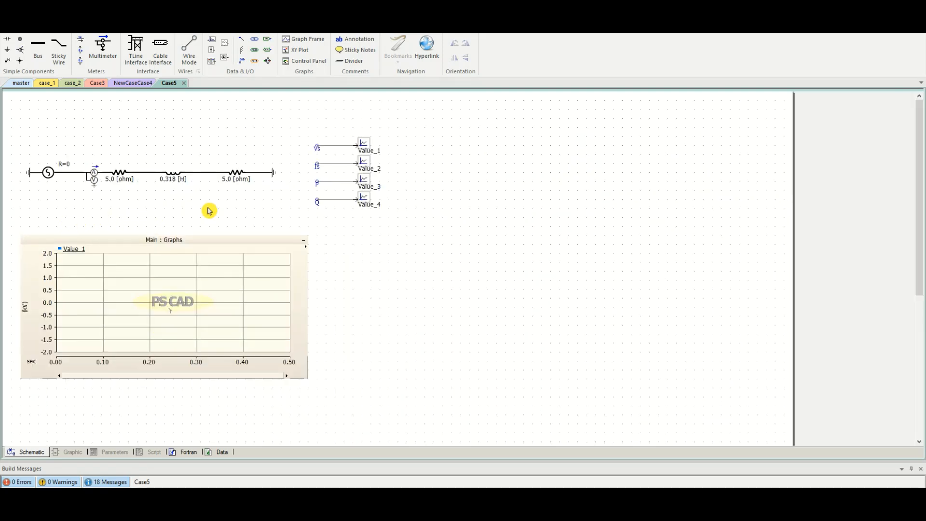
left_click(162, 310)
- Run the Case5 simulation and fit the Vs graph's vertical axis to the waveforms
left_click(367, 169)
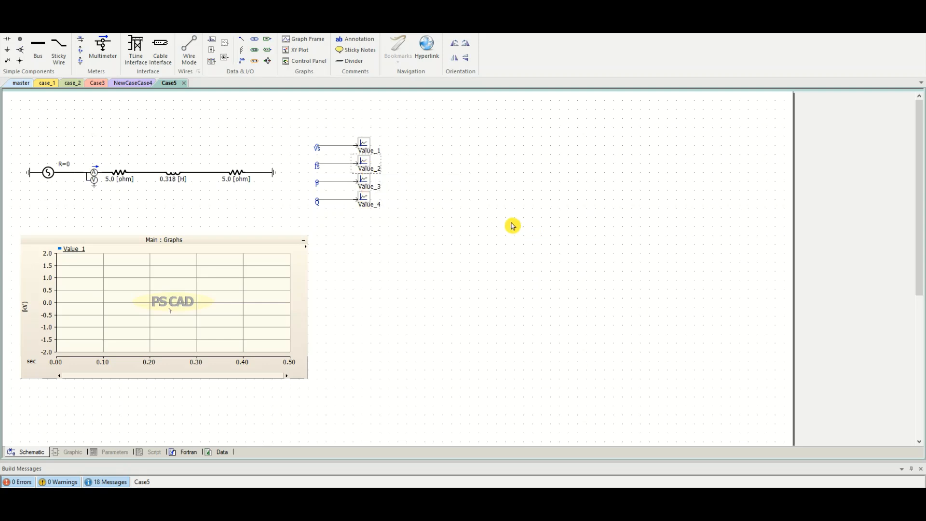
left_click(38, 30)
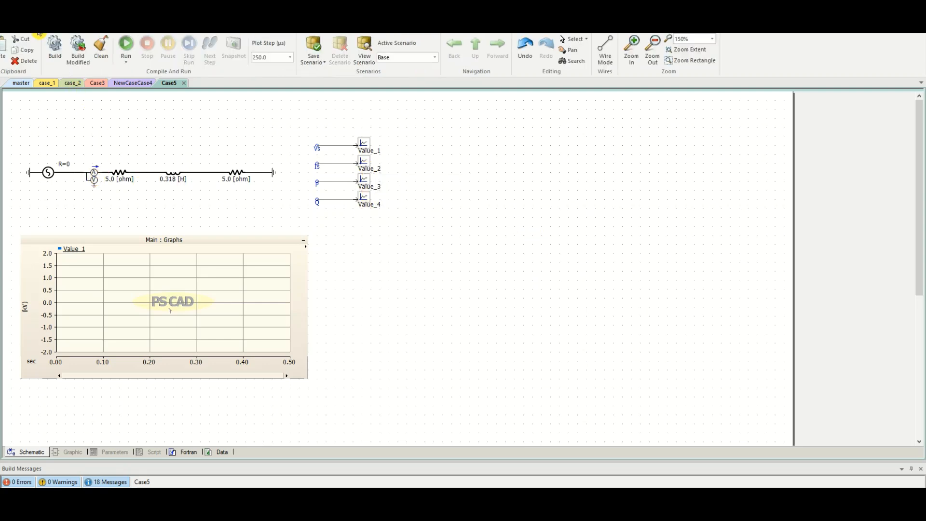
left_click(126, 47)
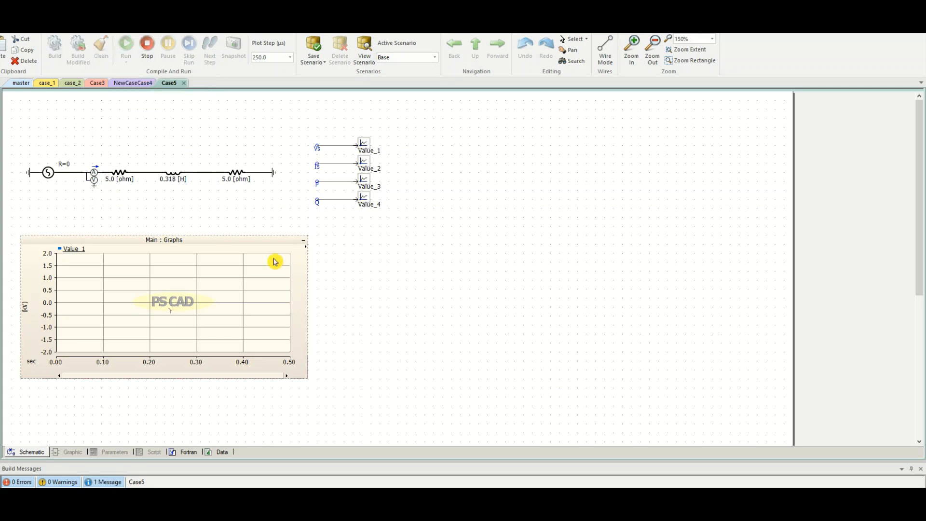
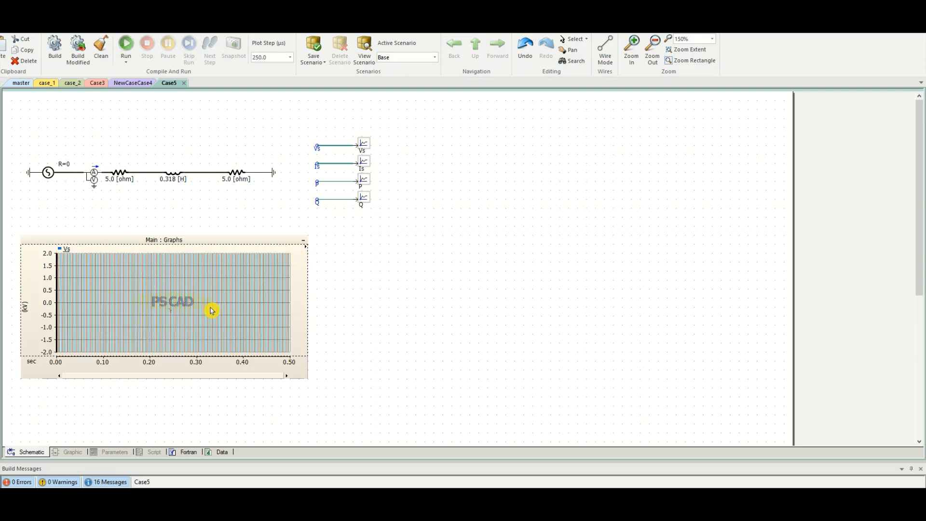
key("y")
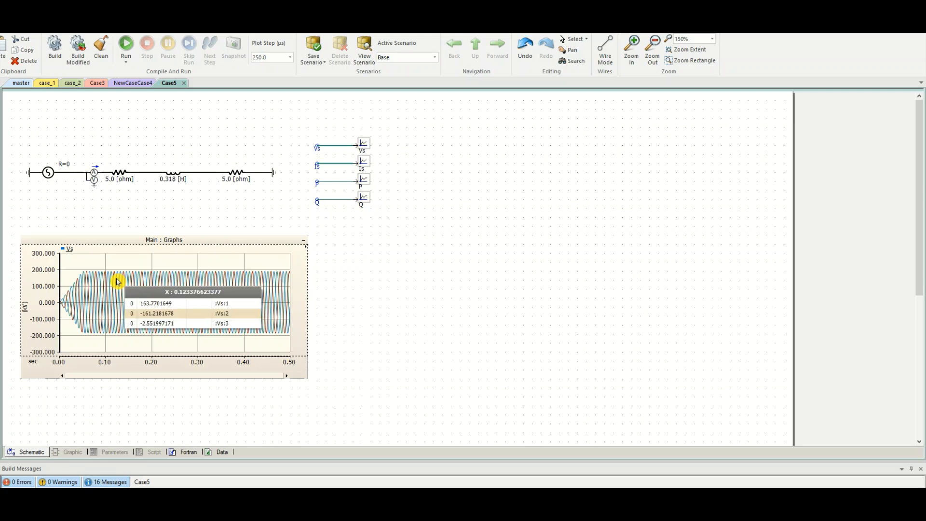
- Show markers on the Vs graph and place the O marker at about 0.17 s and the X marker at about 0.13 s
key("m")
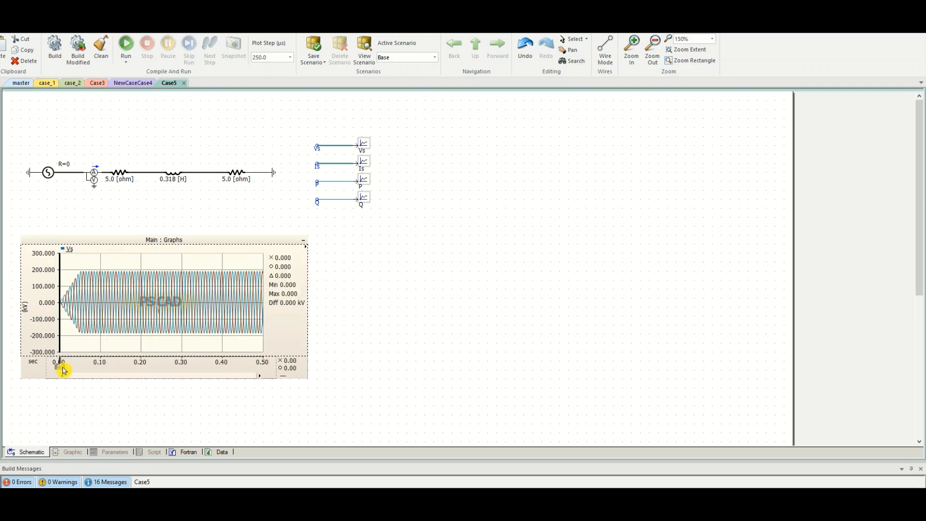
left_click_drag(61, 367, 129, 366)
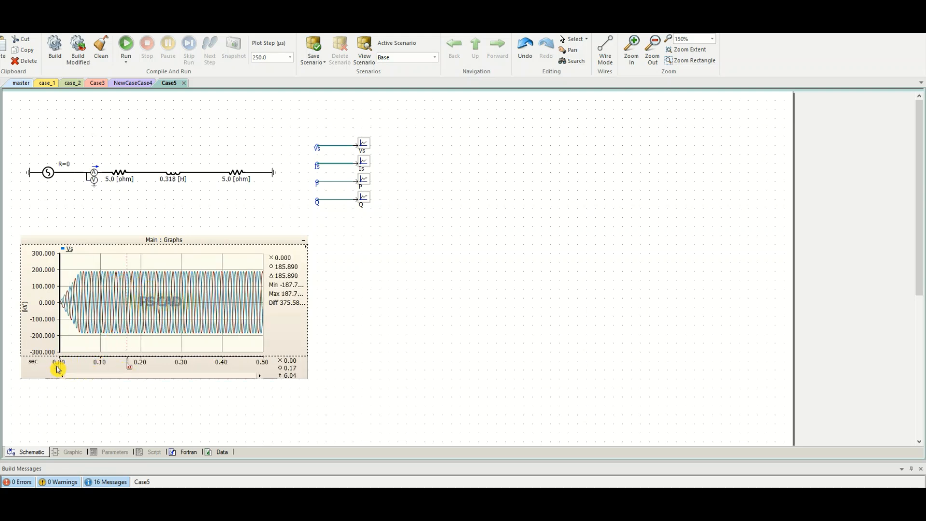
left_click_drag(59, 370, 114, 365)
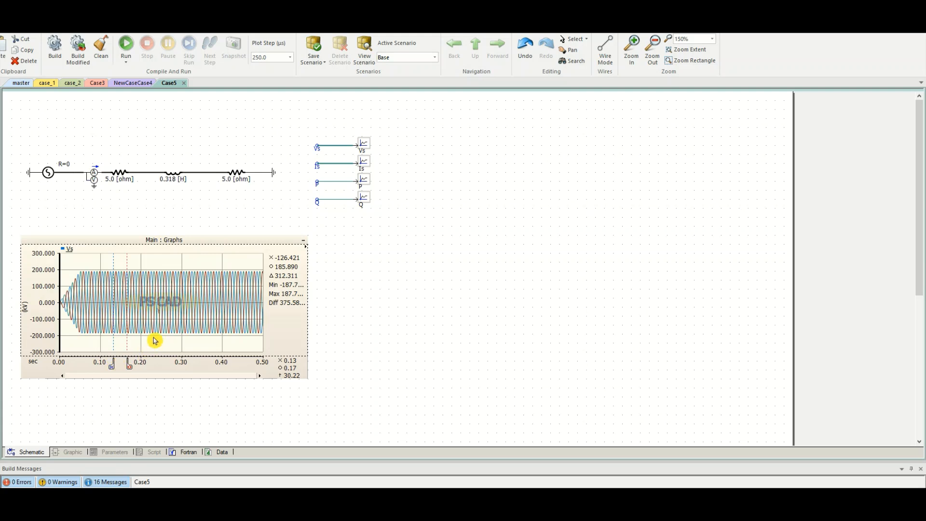
- Enlarge the steady-state part of the Vs waveforms in the graph, from about 0.08 to 0.19 s
scroll(19, 285, "up", 2)
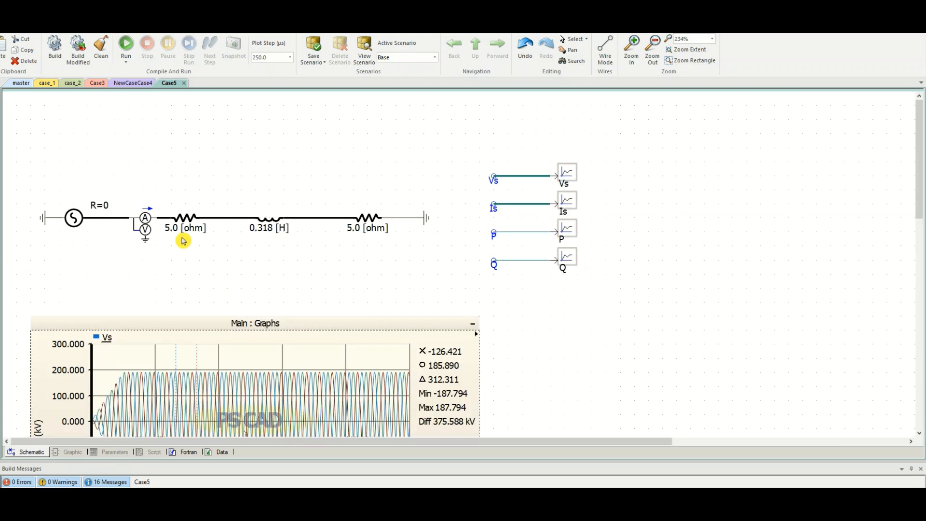
scroll(183, 239, "down", 2)
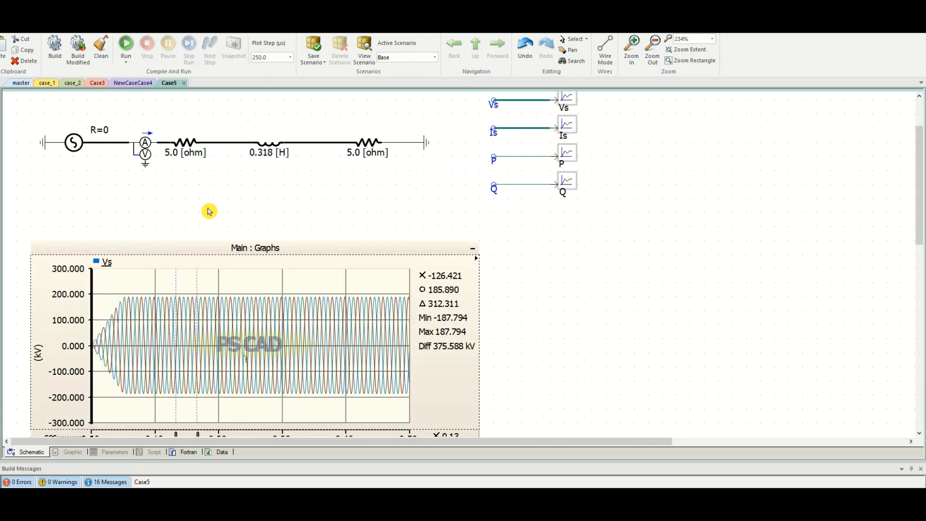
scroll(209, 211, "down", 1)
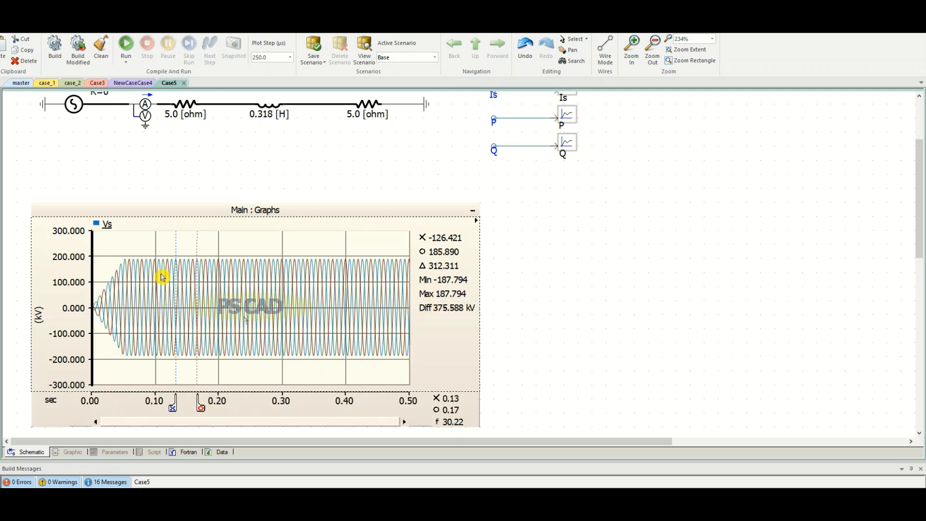
left_click_drag(145, 248, 211, 377)
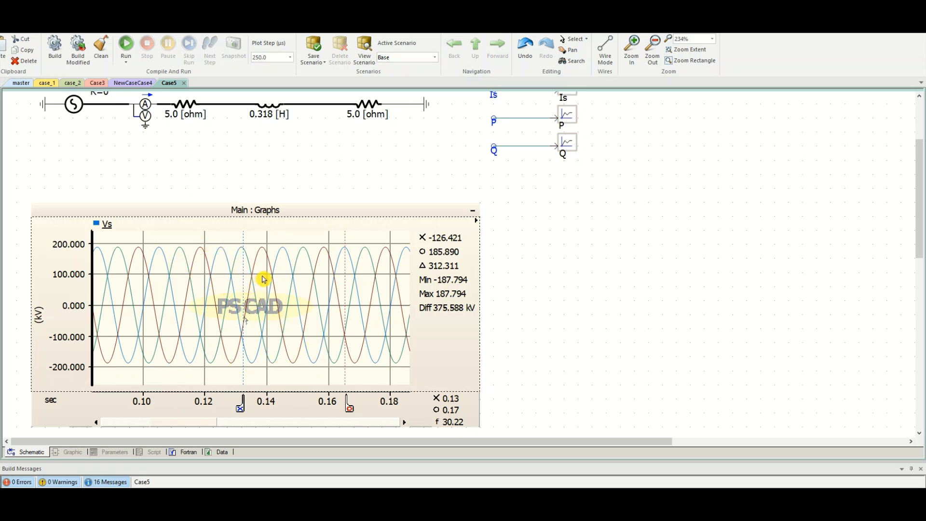
mouse_move(263, 279)
scroll(264, 268, "down", 1)
scroll(276, 263, "down", 1)
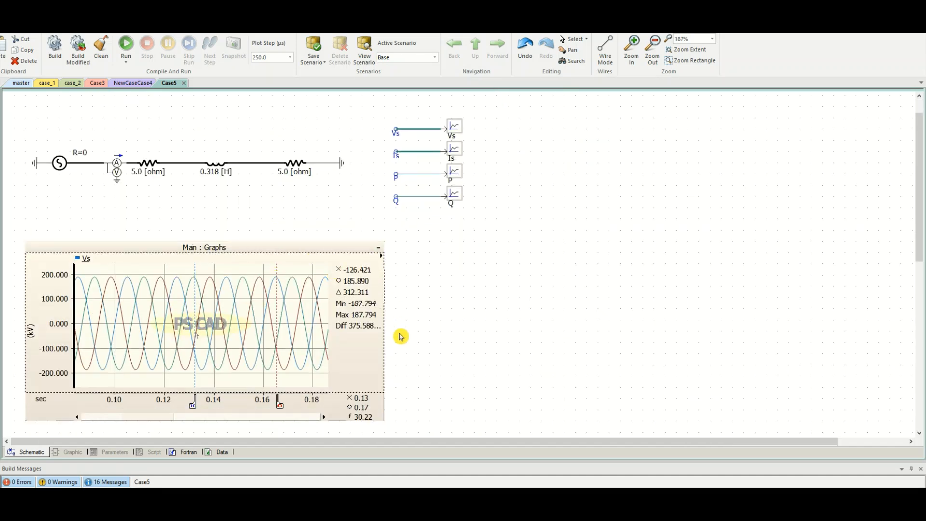
- Check the line-to-line RMS magnitude in the three-phase voltage source's signal parameters
double_click(60, 163)
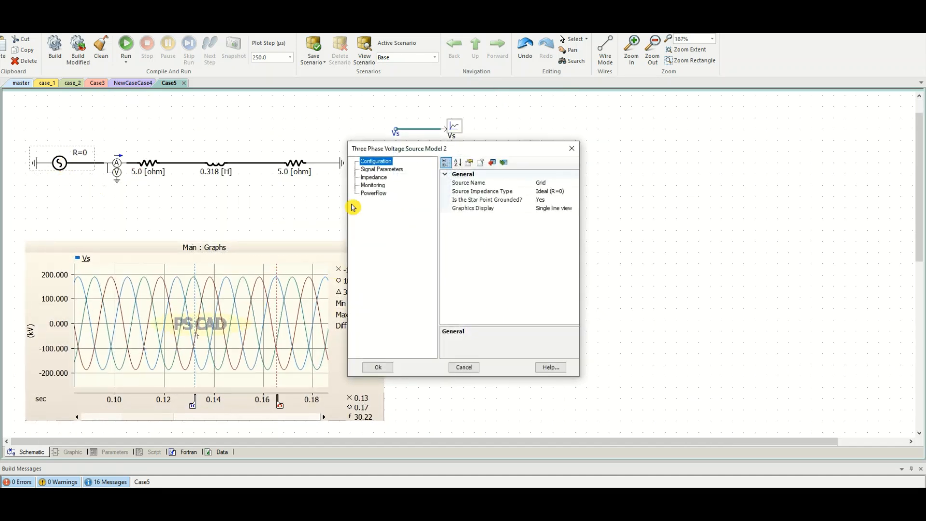
left_click(394, 170)
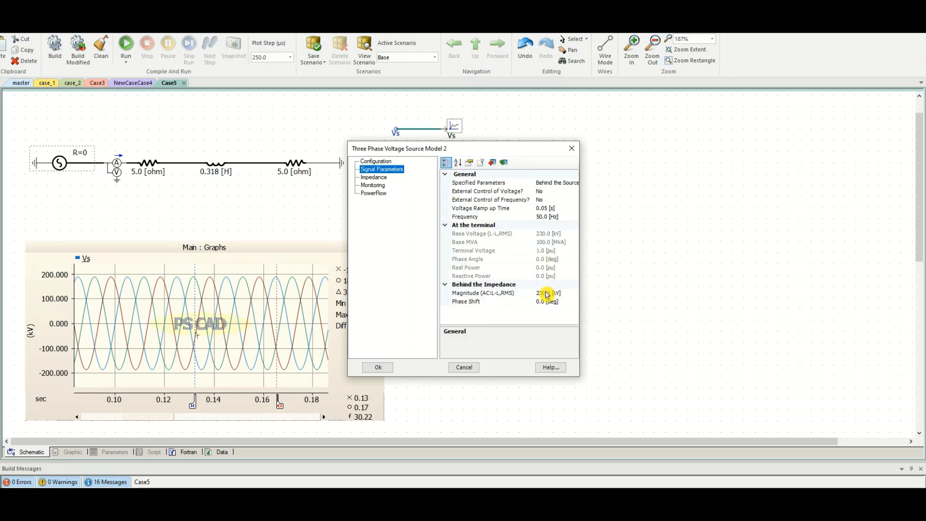
left_click(378, 367)
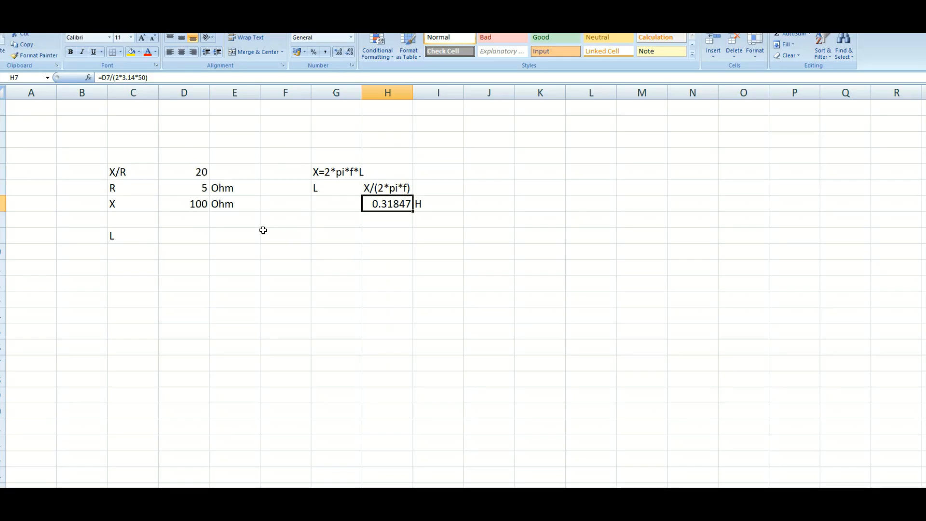
- Switch to the Excel worksheet and enter 230 in cell D11 with the unit KV in E11
left_click(231, 223)
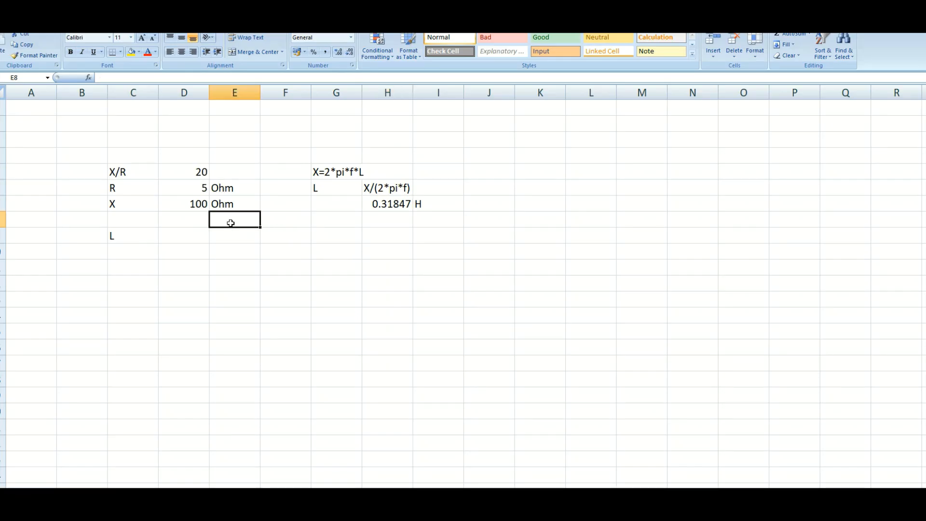
left_click(155, 268)
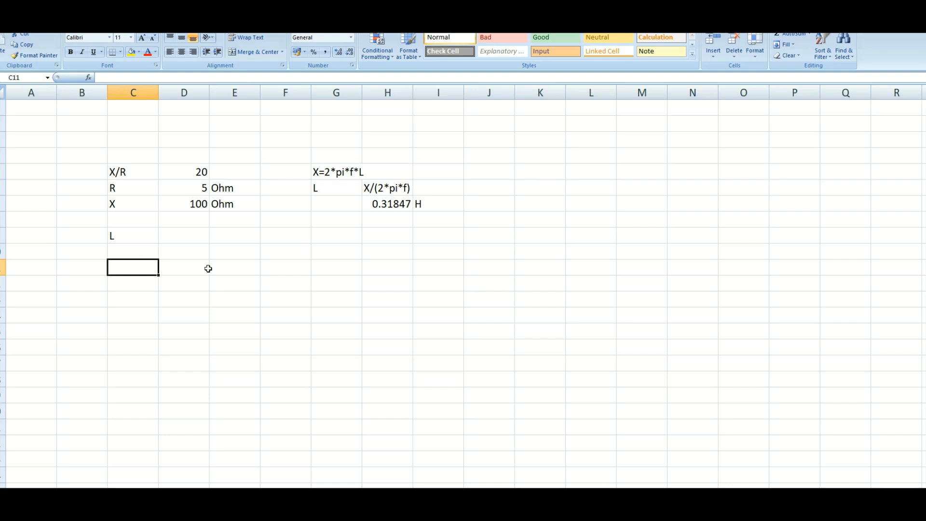
left_click(209, 269)
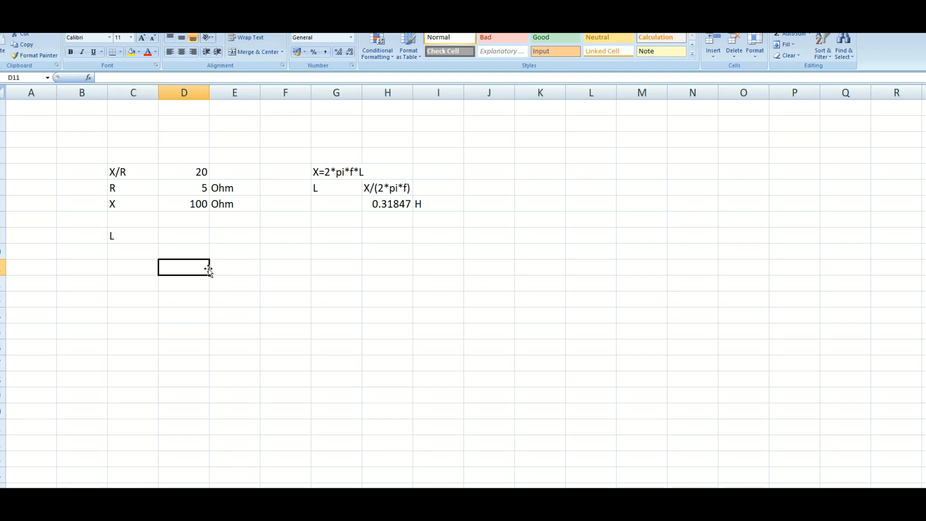
type("230")
key("Tab")
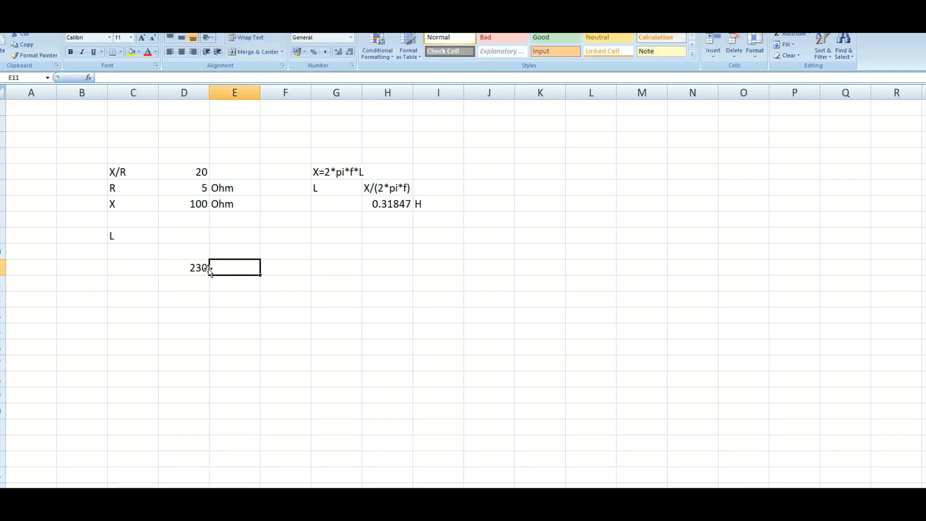
type("kV")
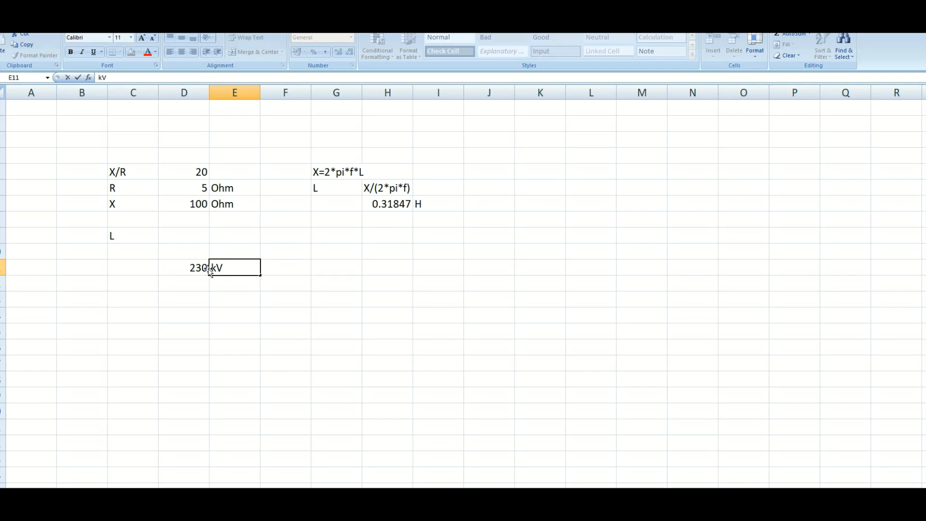
left_click(200, 286)
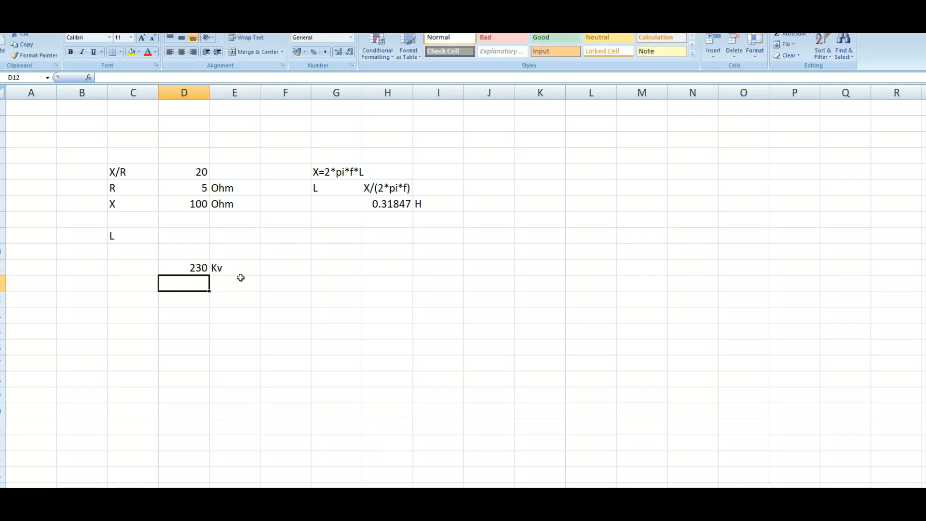
left_click(239, 270)
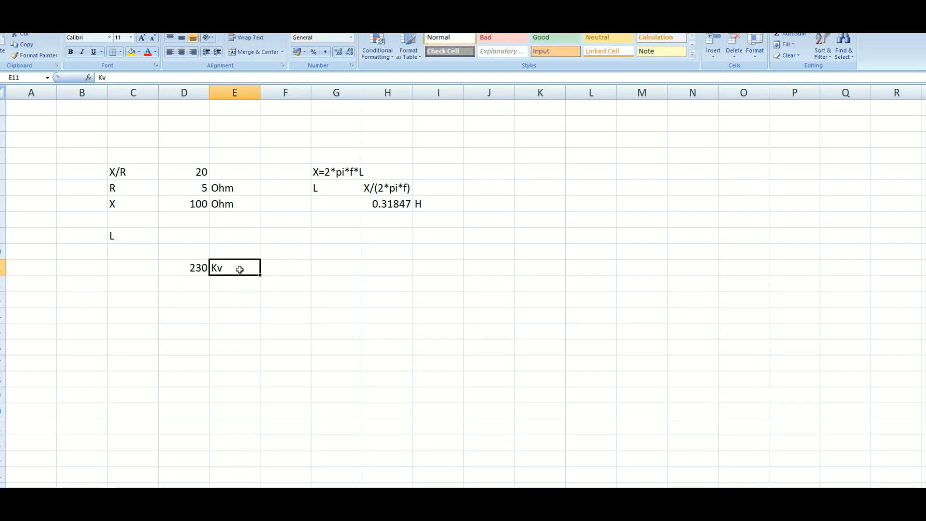
type("KV")
key("Return")
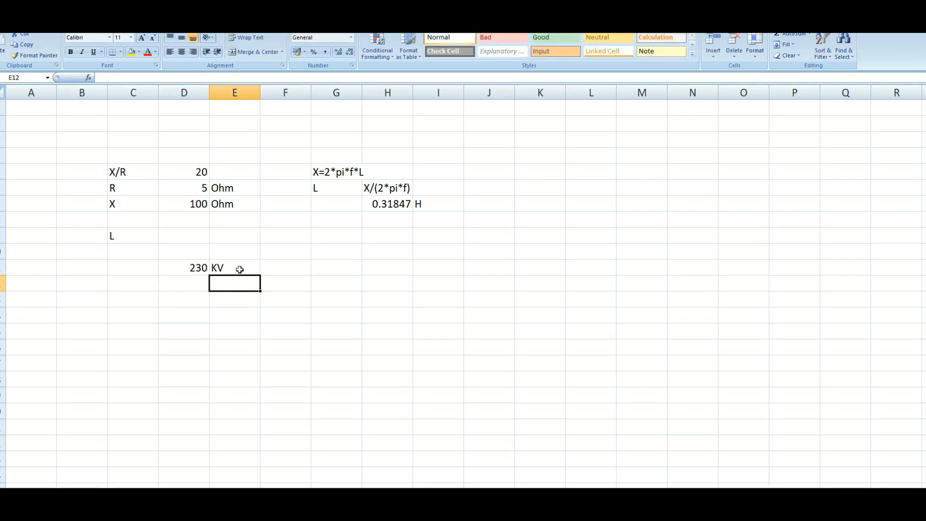
- Calculate the phase RMS voltage in cell D12 with the formula =D11/1.732
left_click(190, 277)
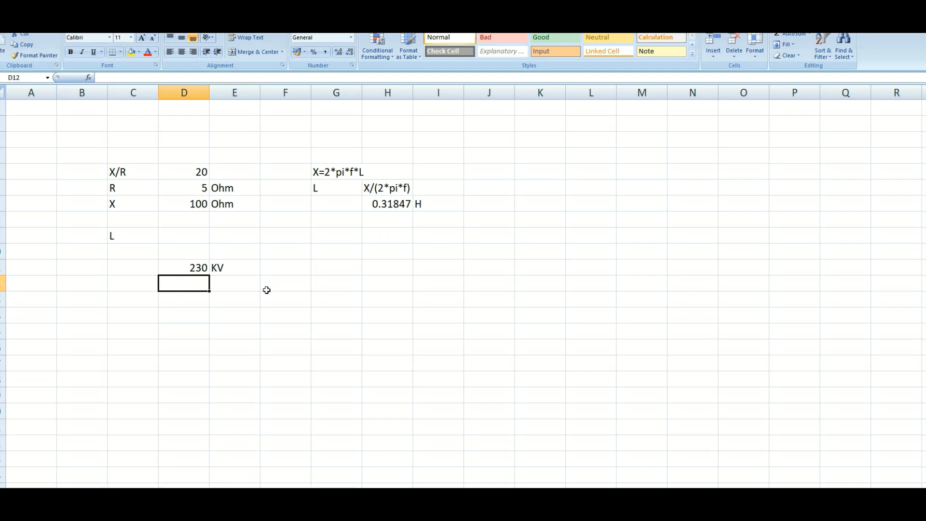
type("=")
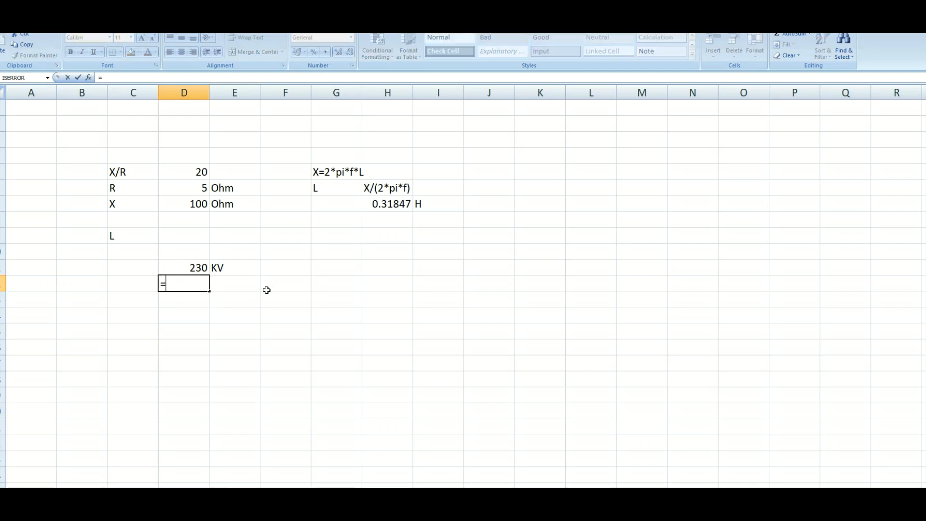
left_click(196, 269)
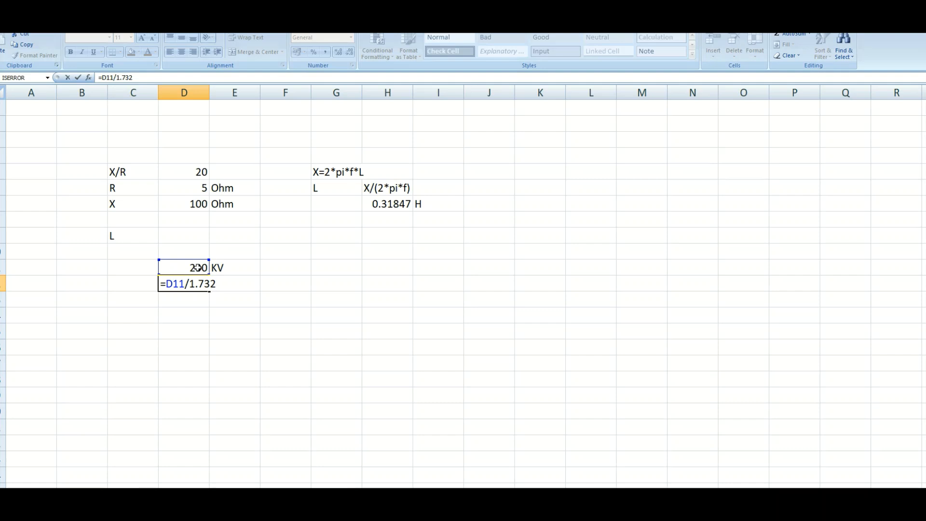
key("Return")
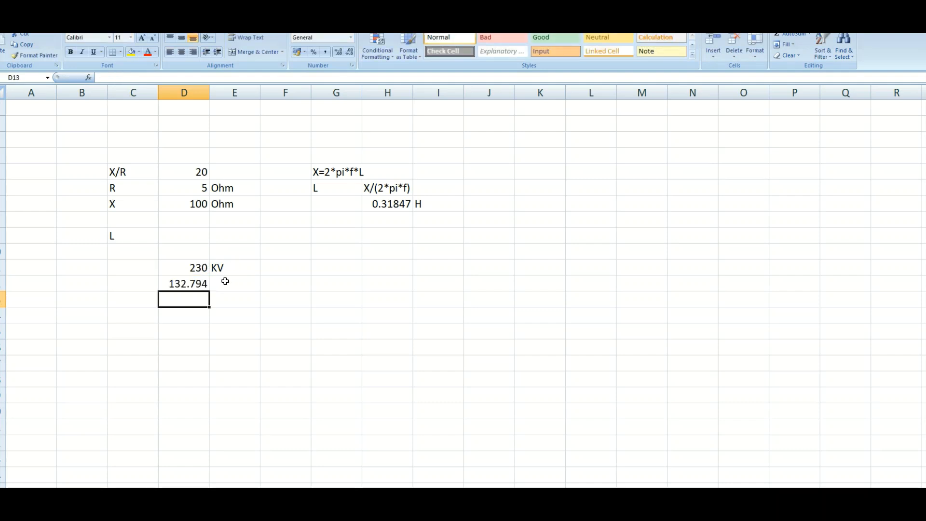
- Copy the unit KV from cell E11 to E12 beside the calculated phase voltage
left_click(236, 271)
key("ctrl+c")
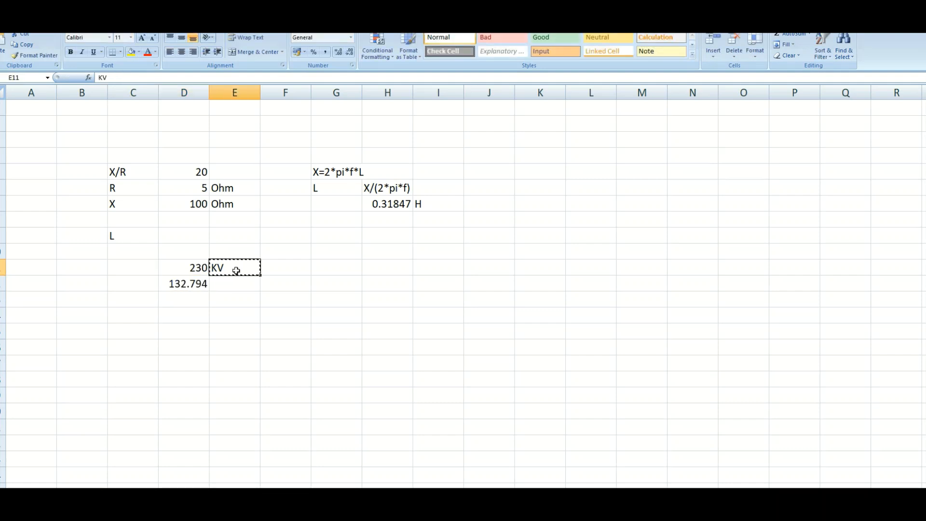
key("Down")
key("ctrl+v")
left_click(193, 299)
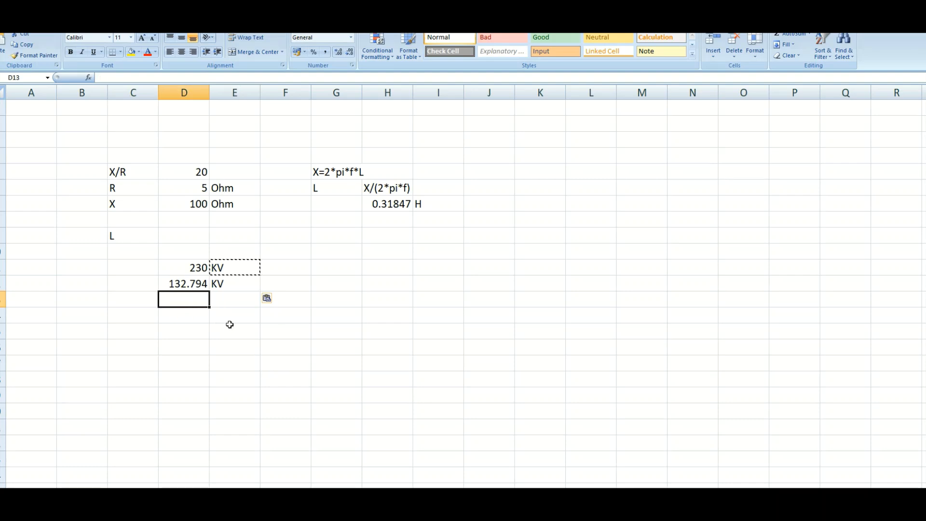
- Paste the unit KV into cell E13 and start a multiplication formula in D13 based on the phase voltage in D12
left_click(227, 303)
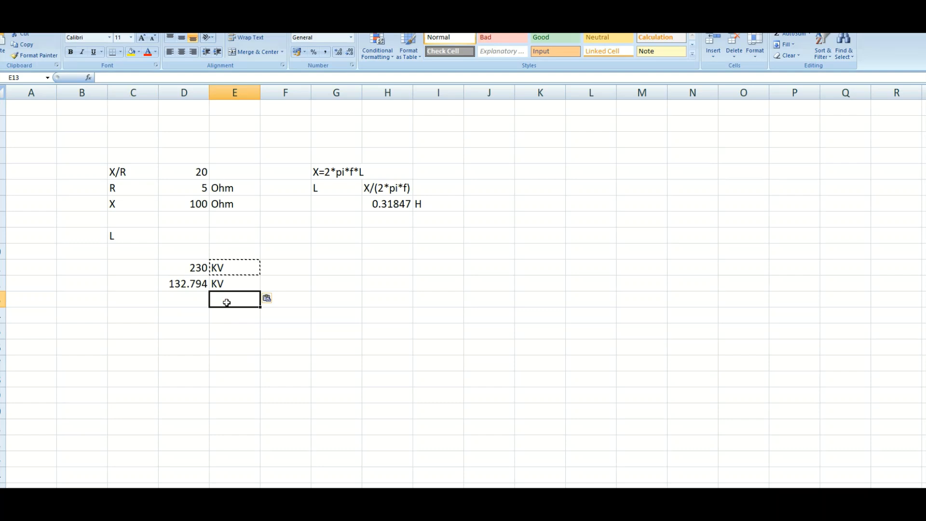
key("ctrl+v")
left_click(189, 299)
type("=")
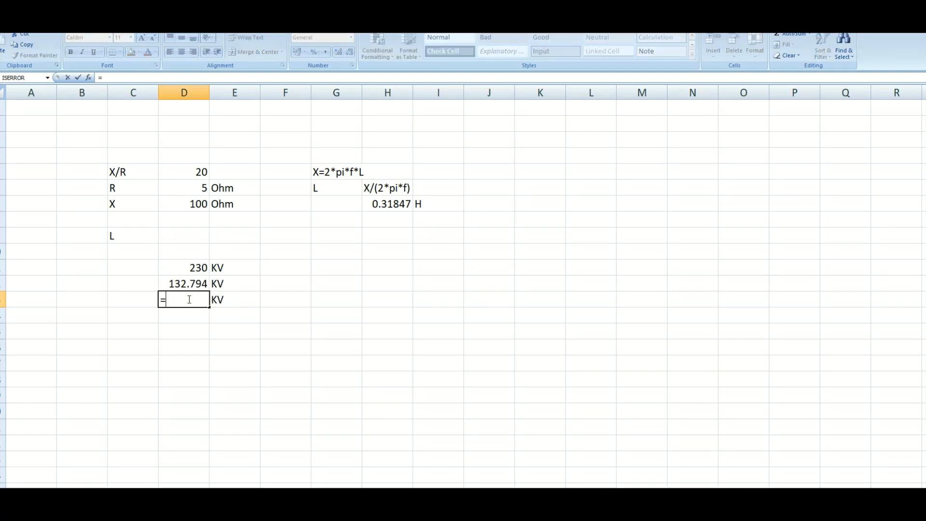
left_click(190, 283)
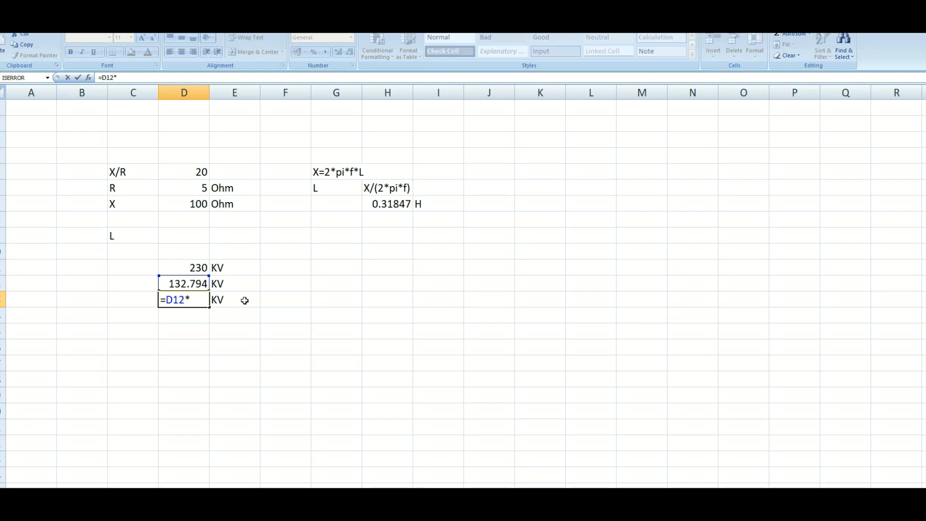
- Switch to Calculator and compute the square root of 2 as the RMS-to-peak factor
key("alt+Tab")
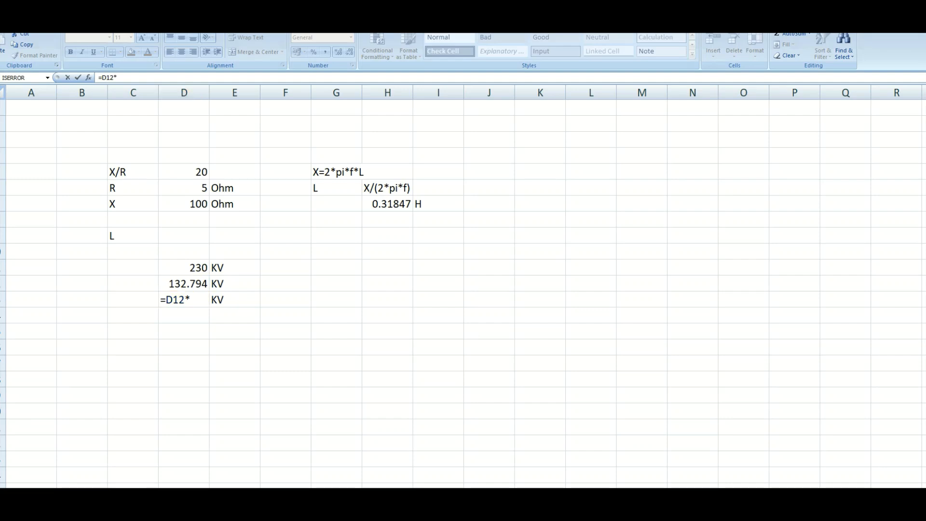
left_click(435, 333)
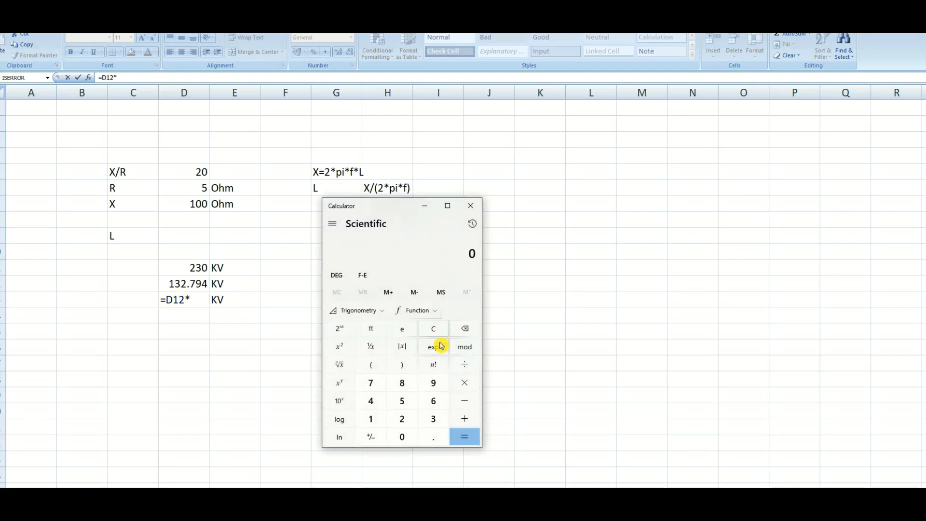
left_click(403, 418)
left_click(346, 369)
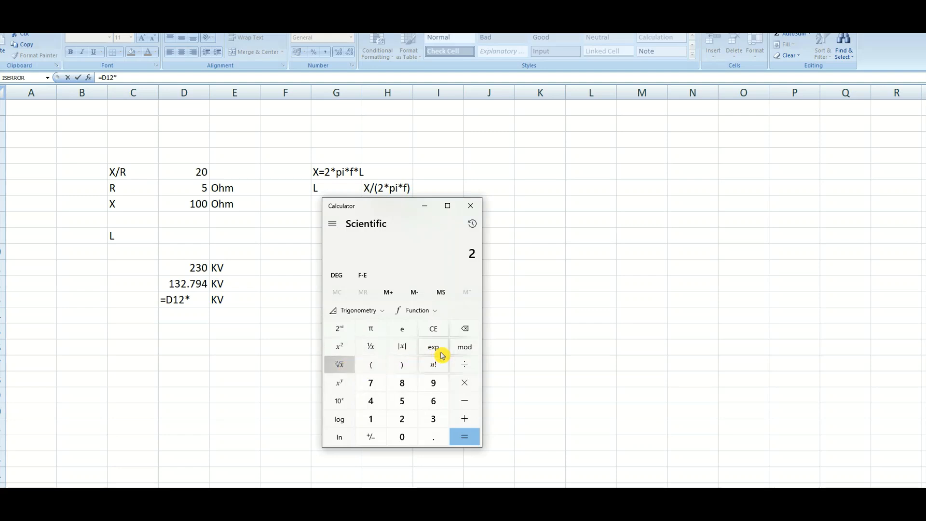
left_click(424, 206)
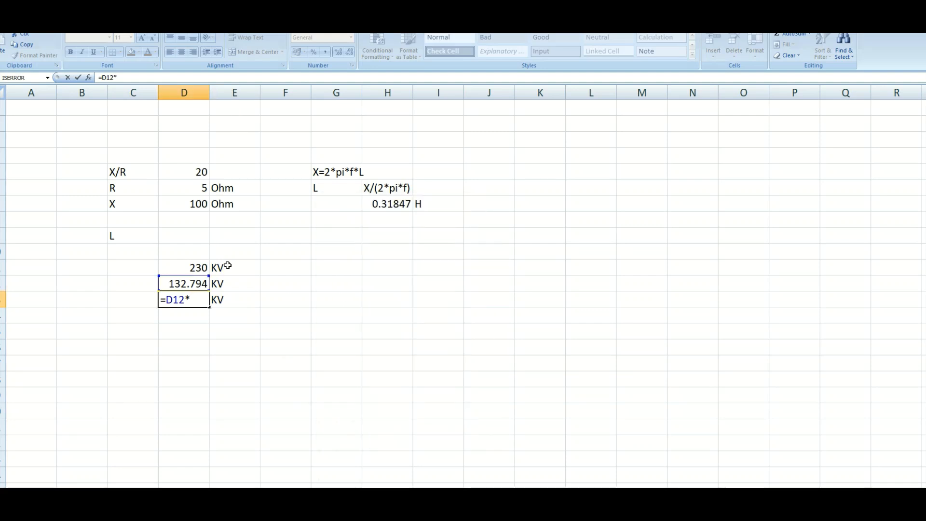
- Complete the peak phase voltage formula in cell D13 as =D12*1.414
type("414")
key("Return")
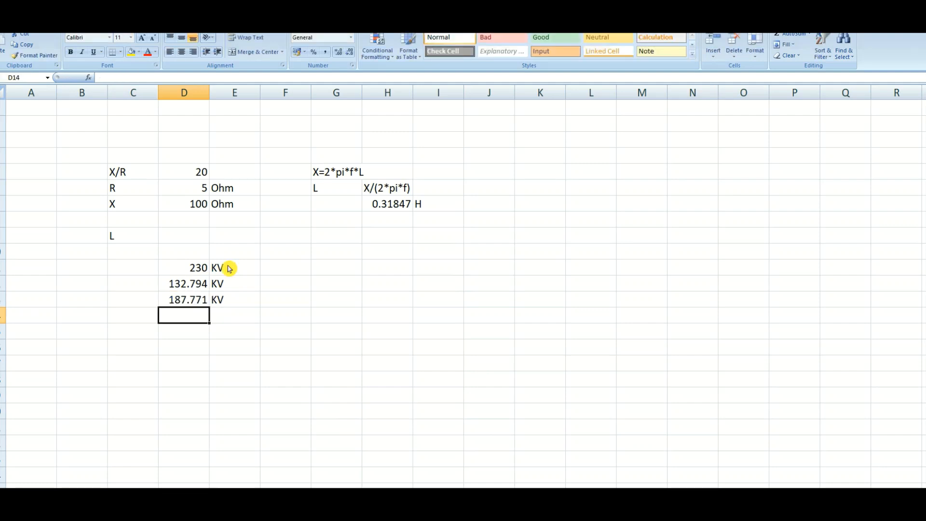
left_click(189, 297)
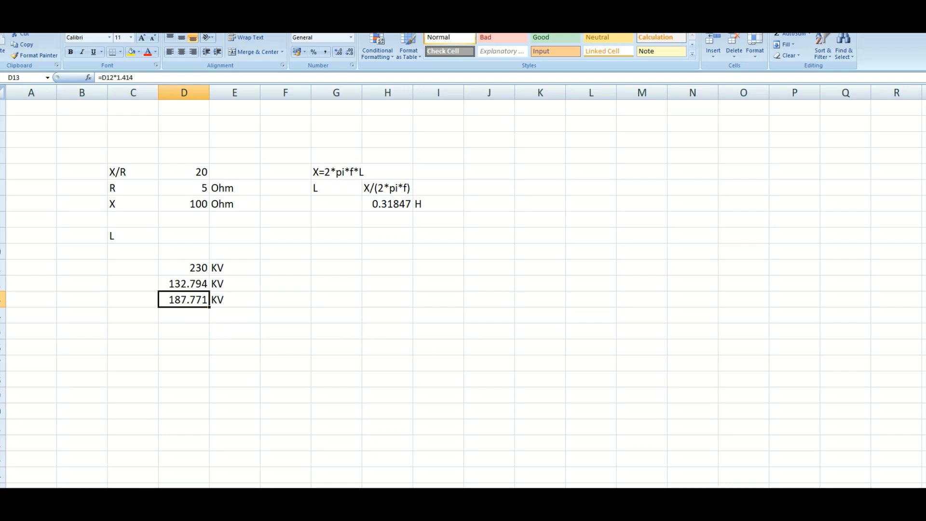
- Switch to PSCAD and compare the maximum on the Vs graph with the peak voltage calculated in Excel
key("alt+Tab")
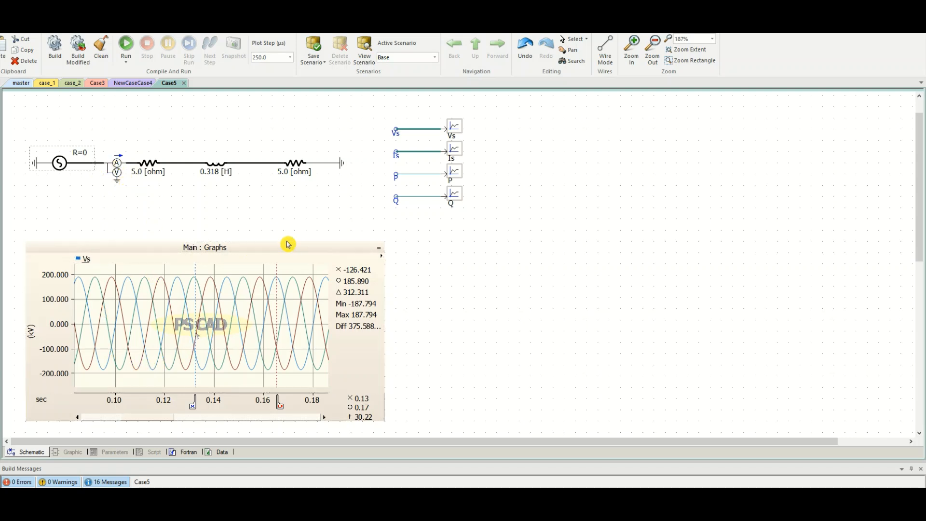
scroll(288, 245, "down", 1)
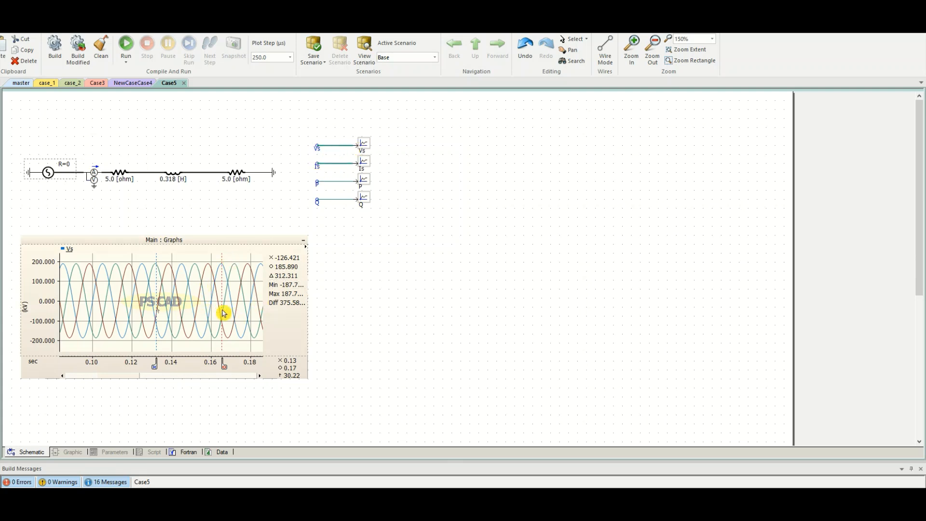
mouse_move(219, 309)
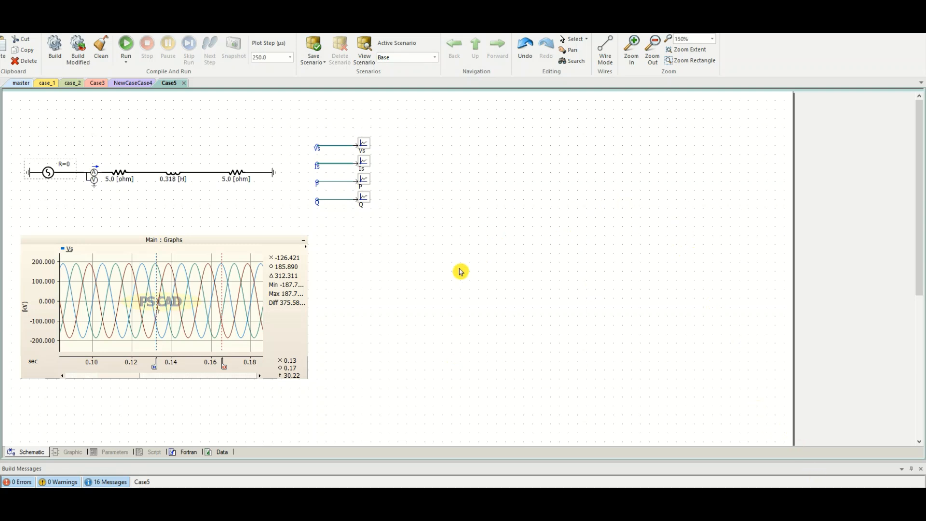
- Add an overlay graph for the Is output channel and place it beside the Vs graph
right_click(369, 168)
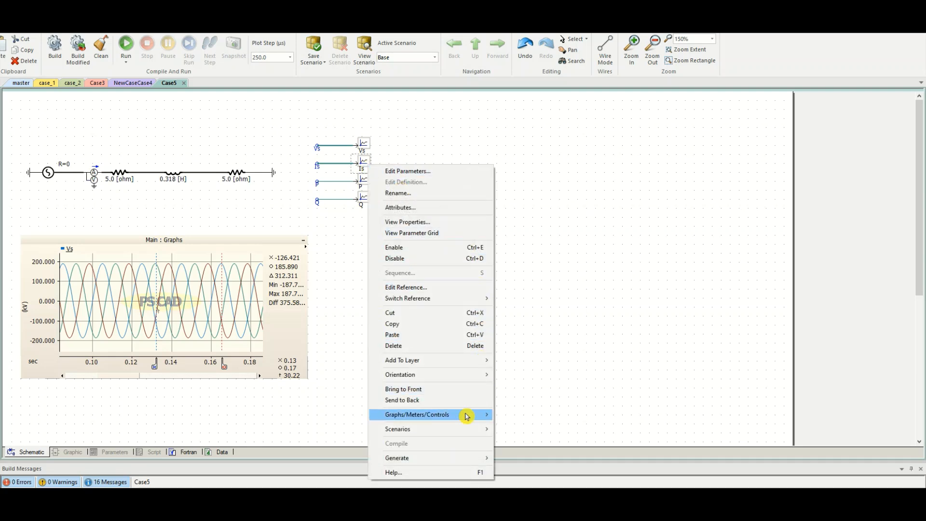
mouse_move(442, 420)
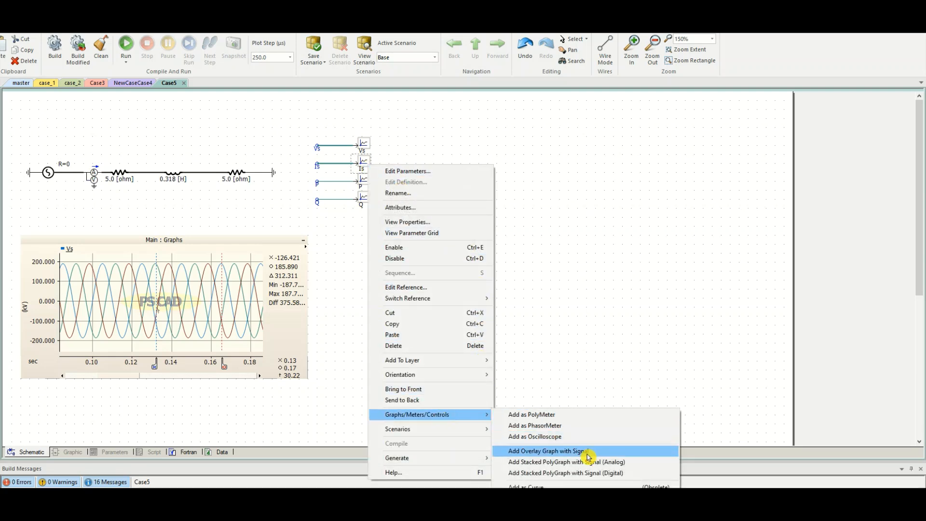
left_click(533, 451)
left_click(327, 238)
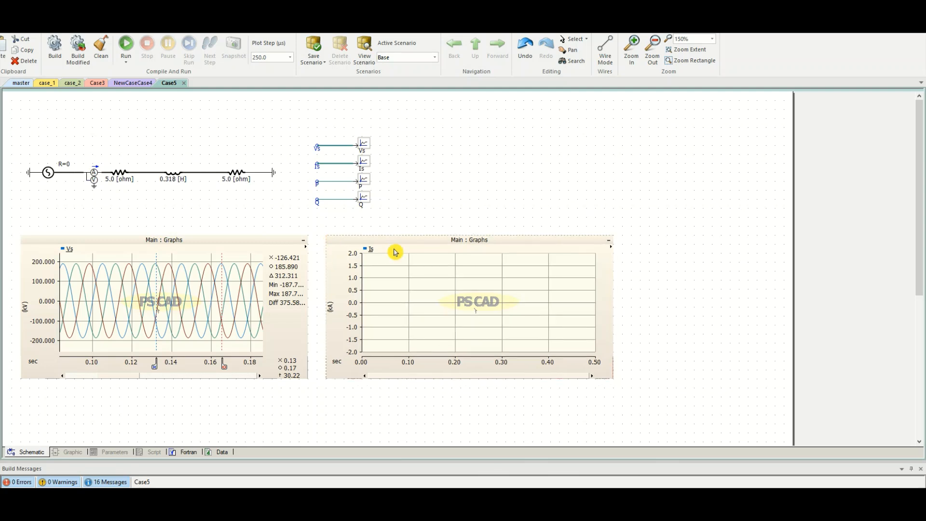
left_click(452, 230)
- Choose a larger paper size for the Case5 schematic to make room for more graphs
left_click(87, 32)
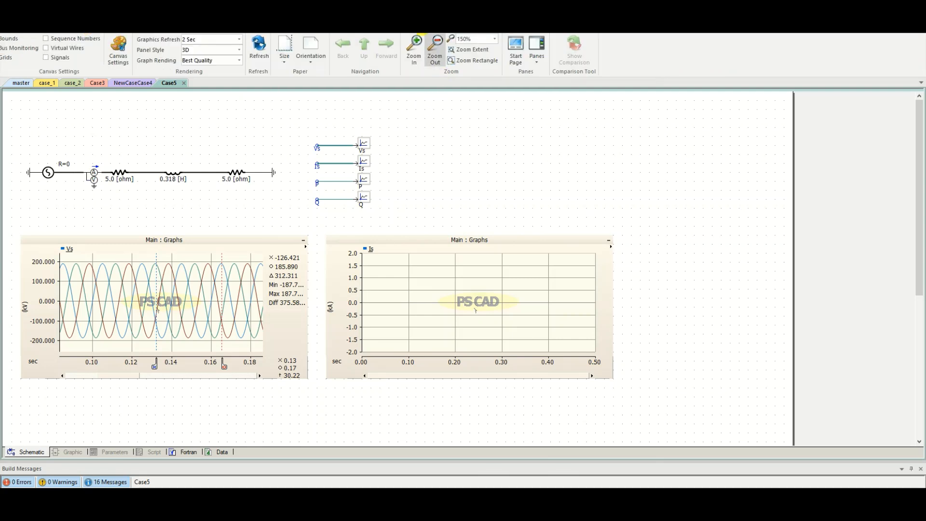
left_click(286, 66)
left_click(296, 86)
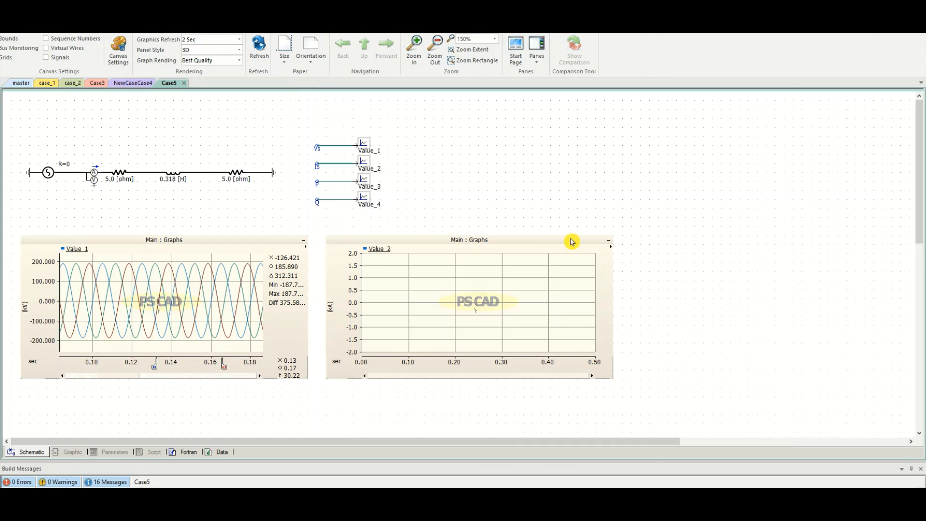
- Add an overlay graph for the P output channel and place it beside the Is graph
left_click(367, 179)
right_click(370, 188)
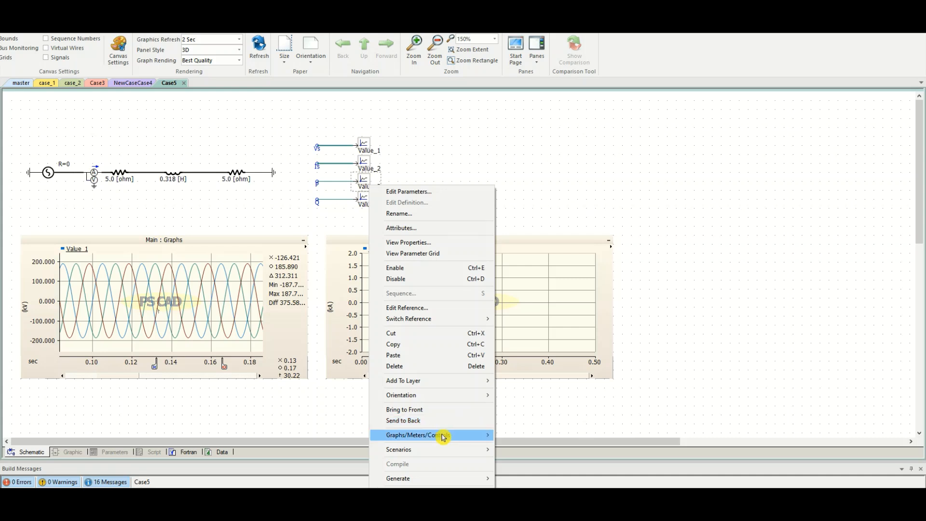
mouse_move(466, 434)
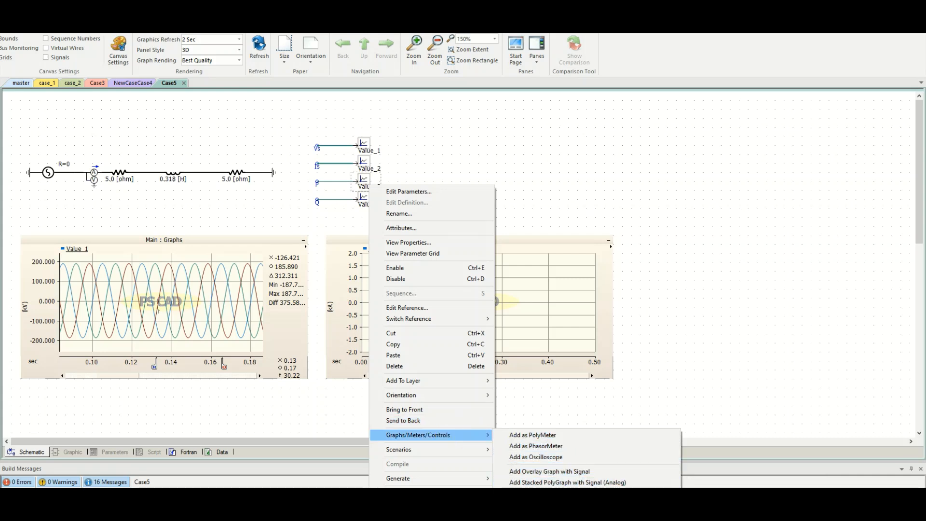
left_click(555, 471)
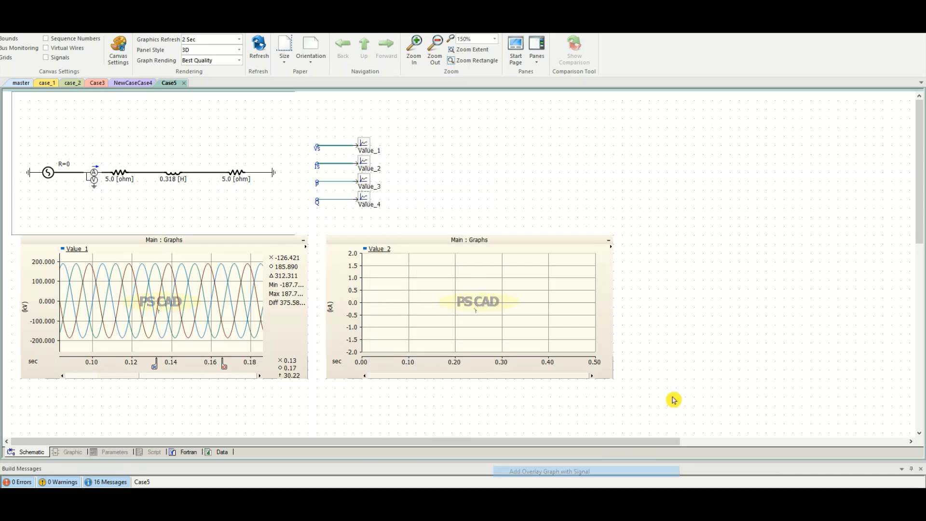
left_click(630, 241)
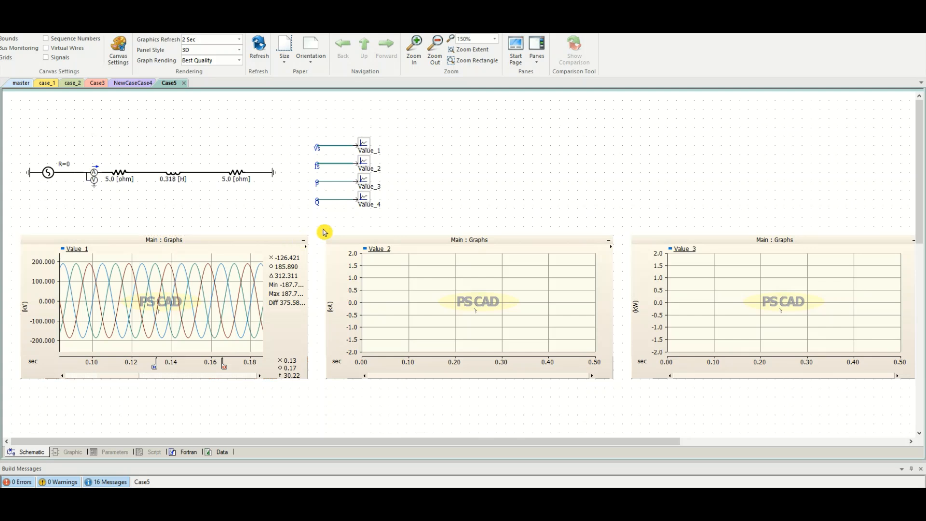
- Add an overlay graph for the Q output channel and place it directly below the P graph
scroll(267, 224, "down", 1)
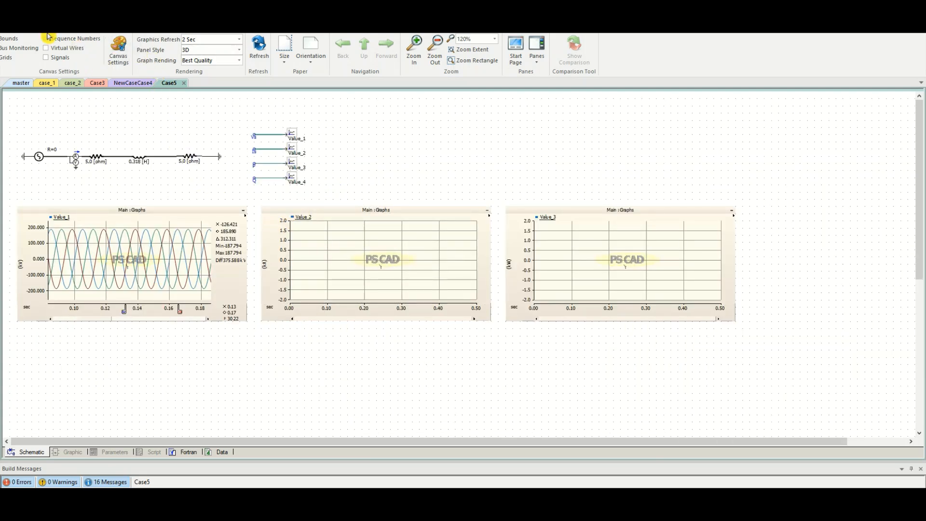
left_click(140, 28)
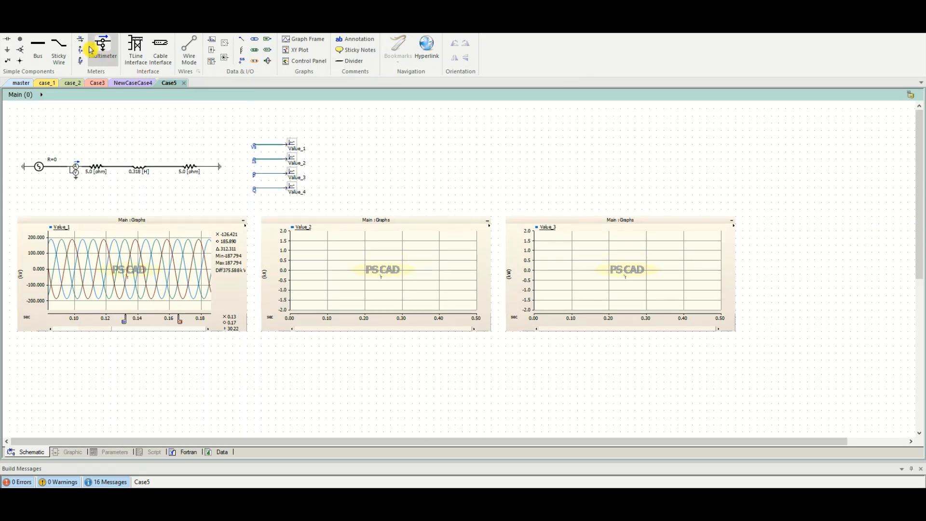
right_click(294, 180)
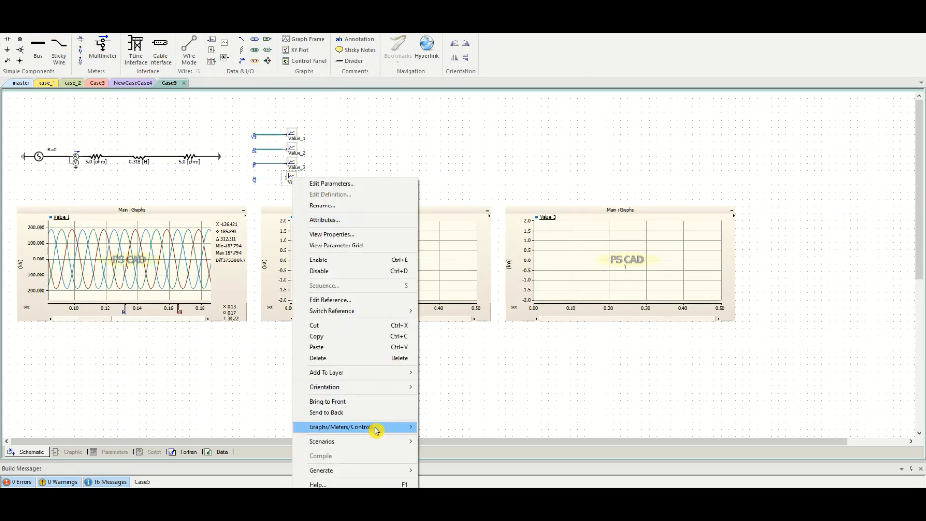
mouse_move(378, 427)
left_click(497, 464)
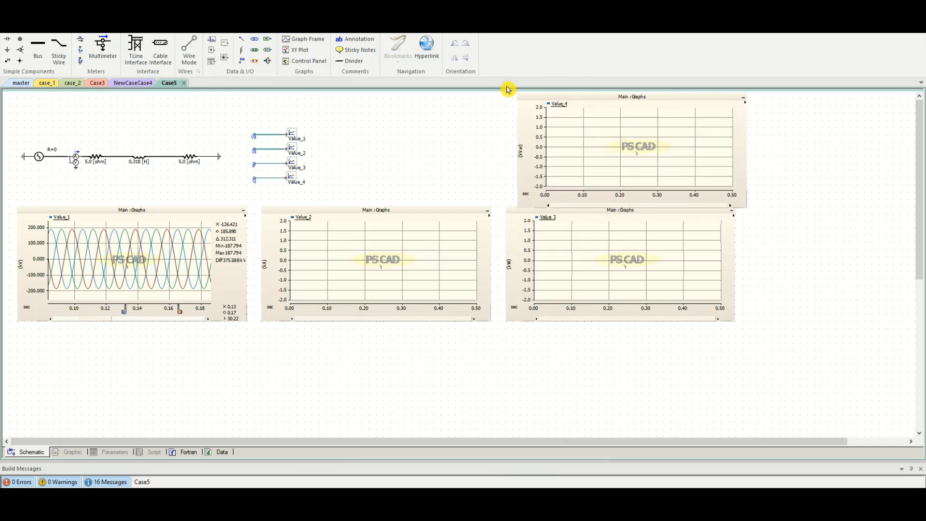
left_click(506, 331)
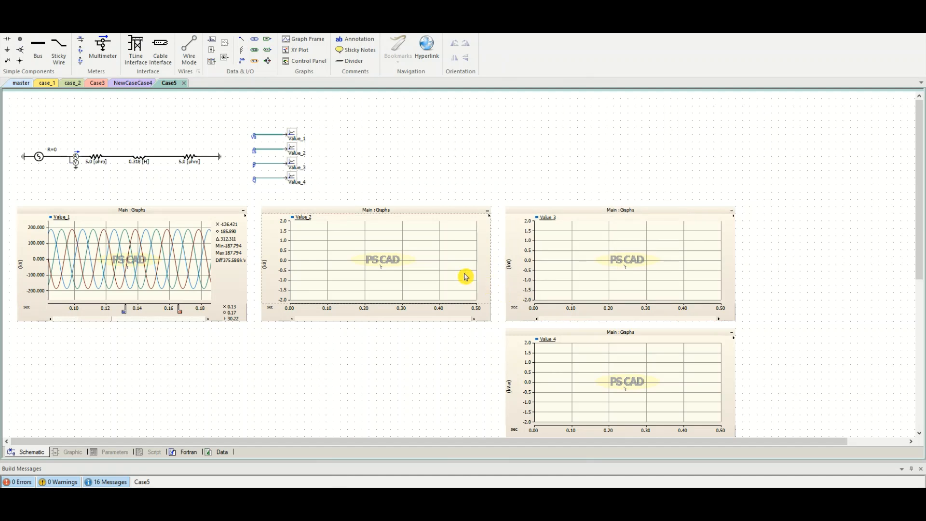
- Run the Case5 simulation to plot Vs, Is, P and Q in their graphs
scroll(466, 276, "down", 1)
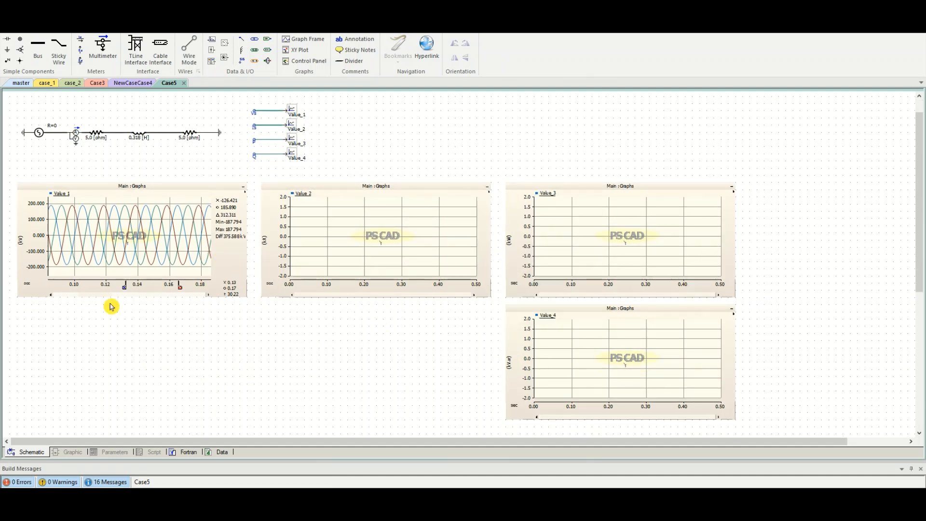
scroll(21, 154, "up", 1)
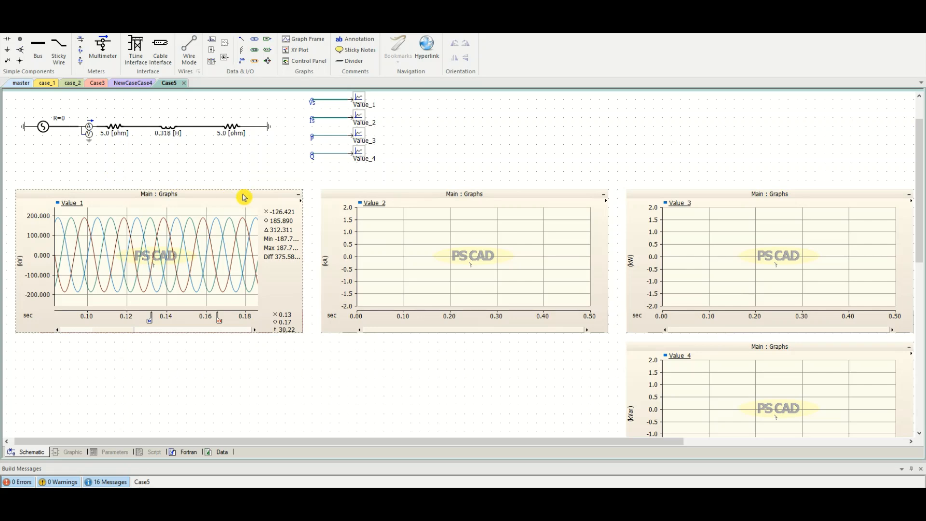
left_click(34, 28)
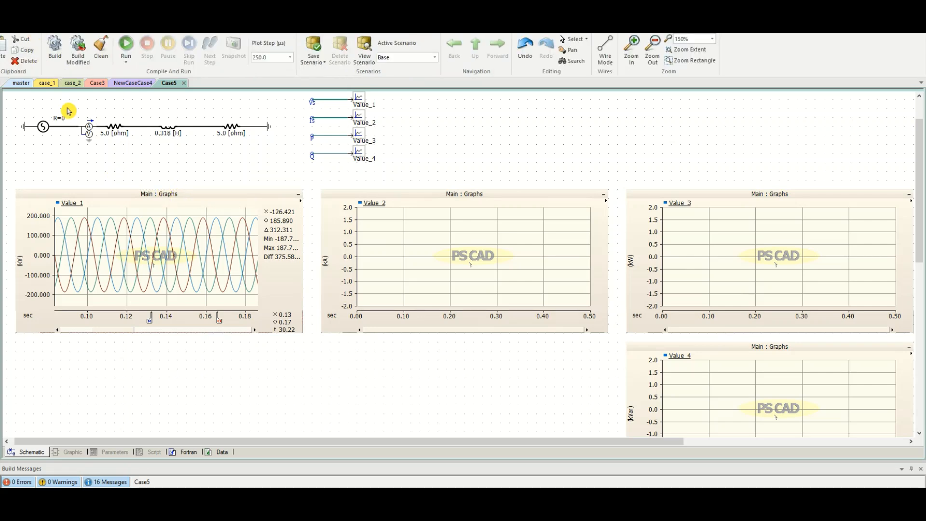
left_click(125, 45)
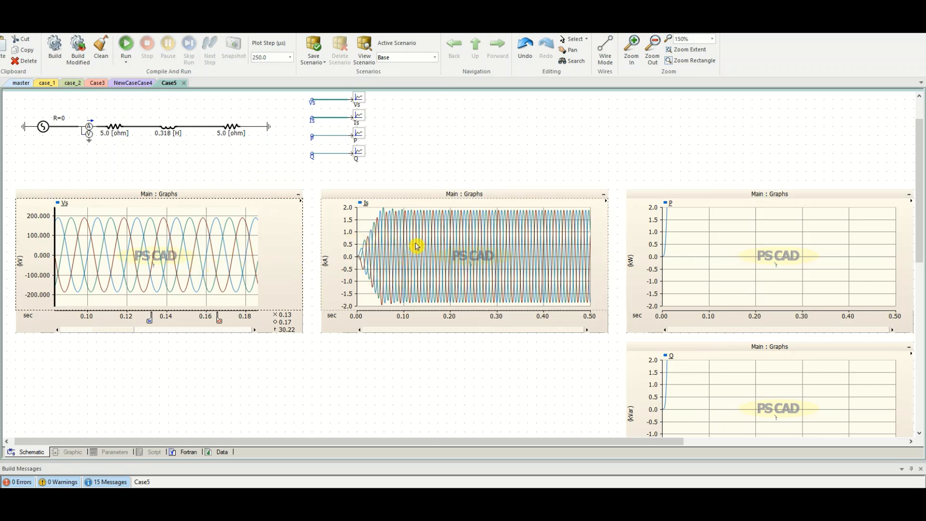
- Fit the Is graph vertically, set its markers at about 0.20 s and 0.23 s, and zoom into the waveform around them
mouse_move(421, 244)
key("y")
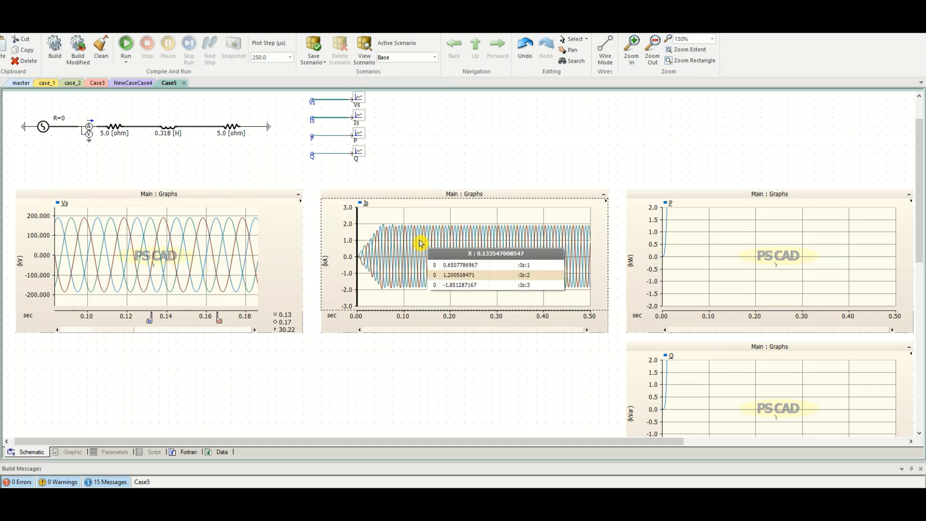
key("m")
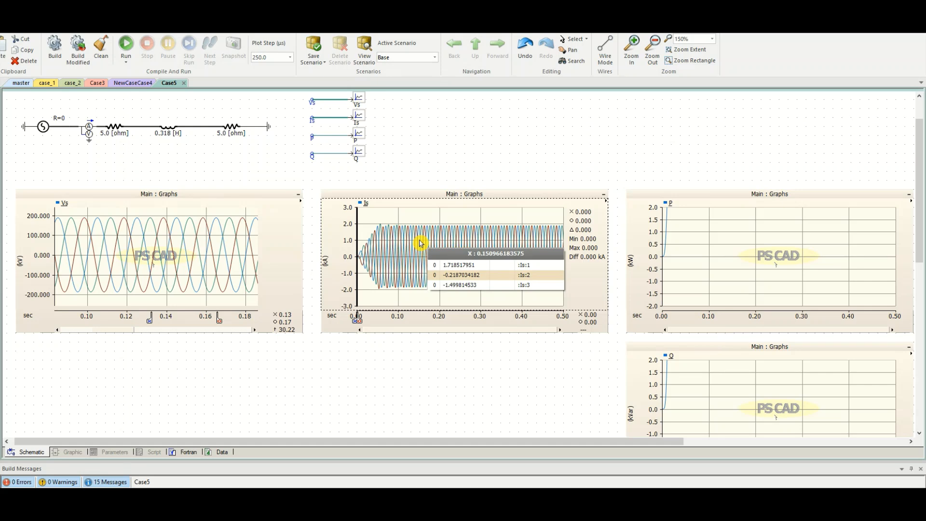
left_click_drag(362, 322, 452, 320)
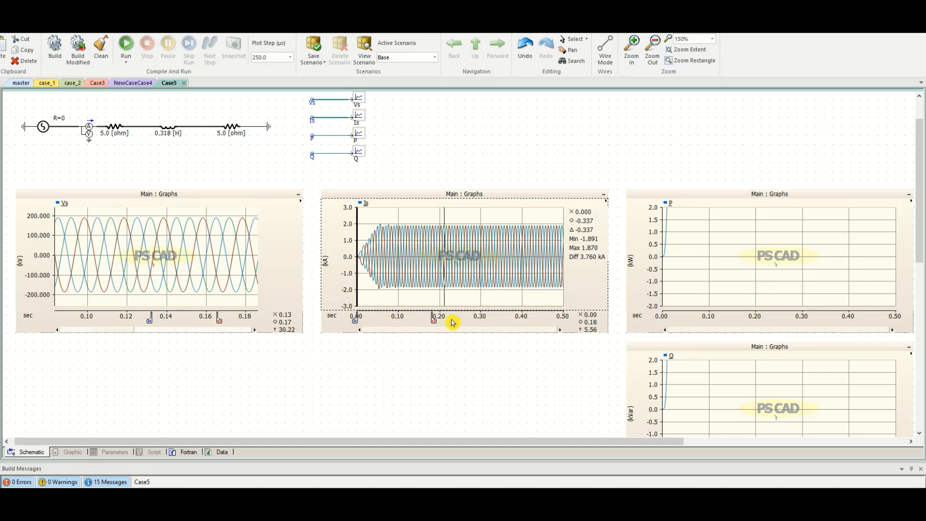
left_click_drag(357, 322, 437, 319)
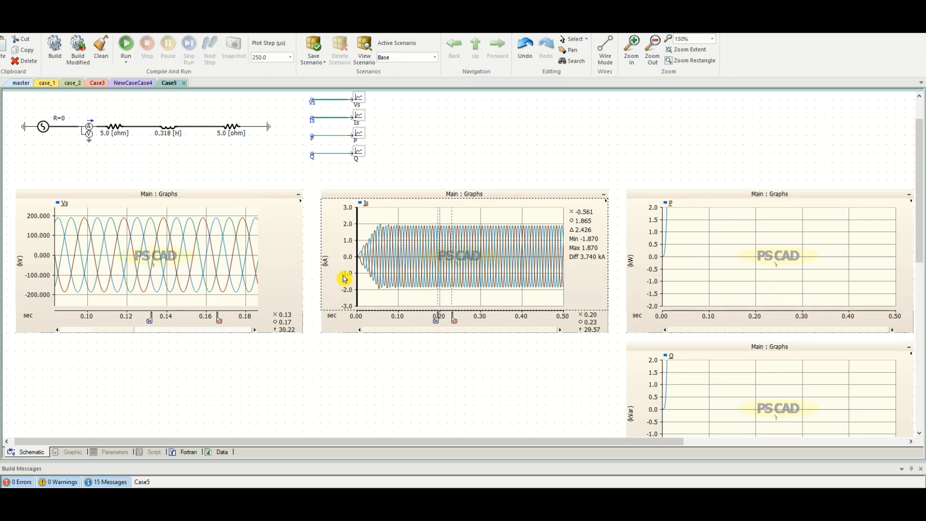
left_click_drag(424, 216, 468, 300)
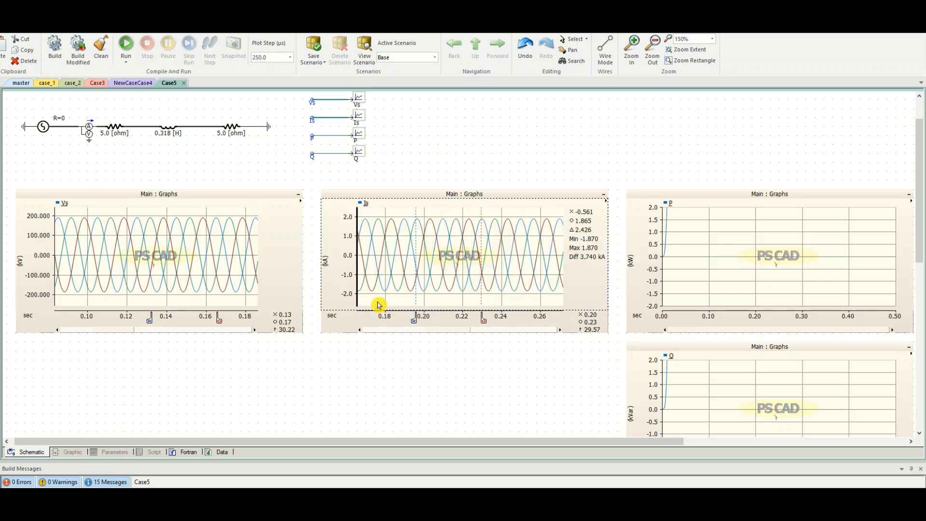
- Make all three phase traces of the Is graph bold
left_click(360, 204)
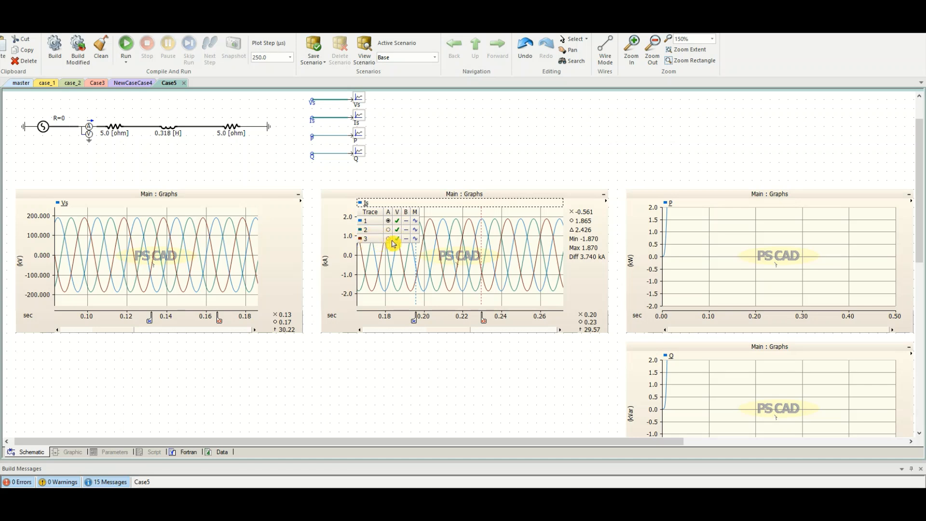
left_click(408, 221)
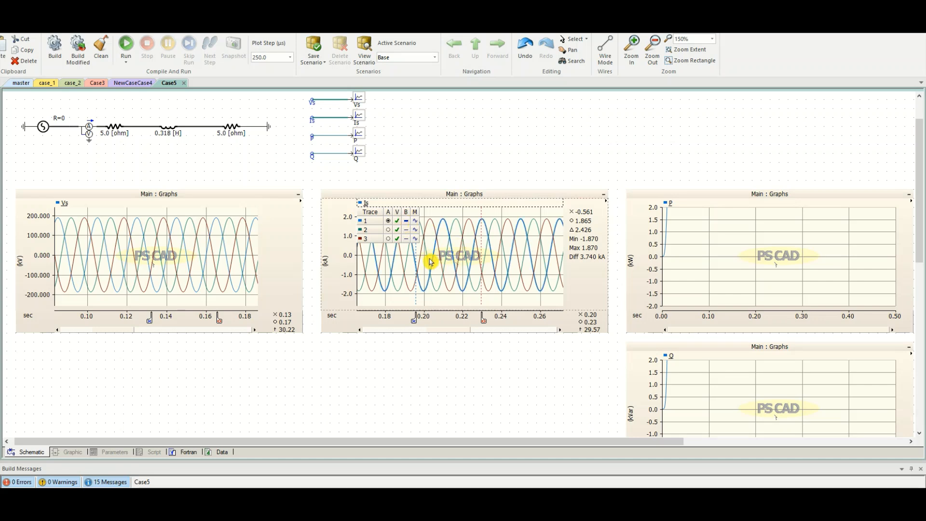
left_click(408, 222)
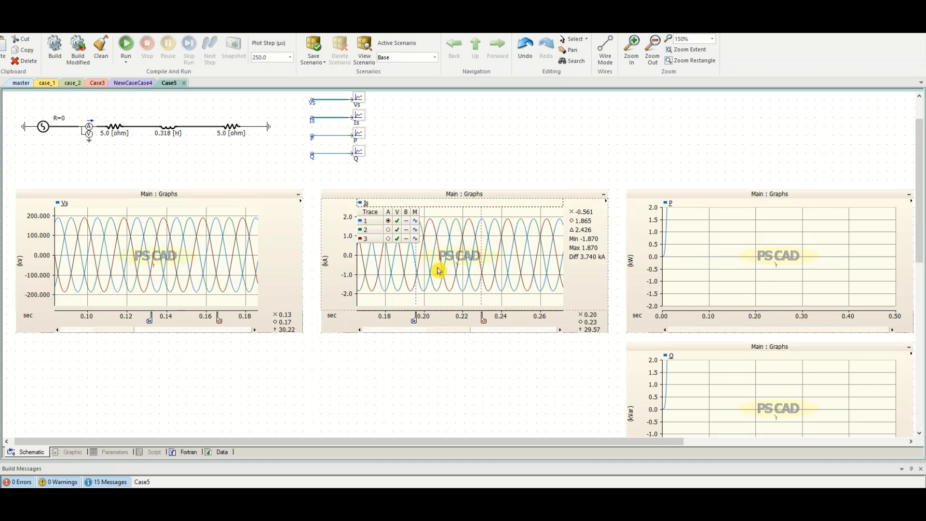
left_click(406, 223)
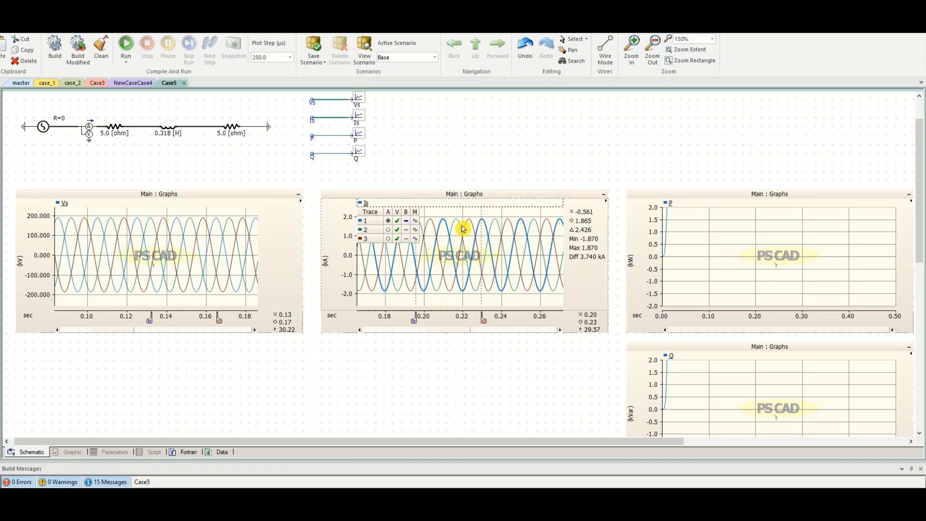
left_click(407, 230)
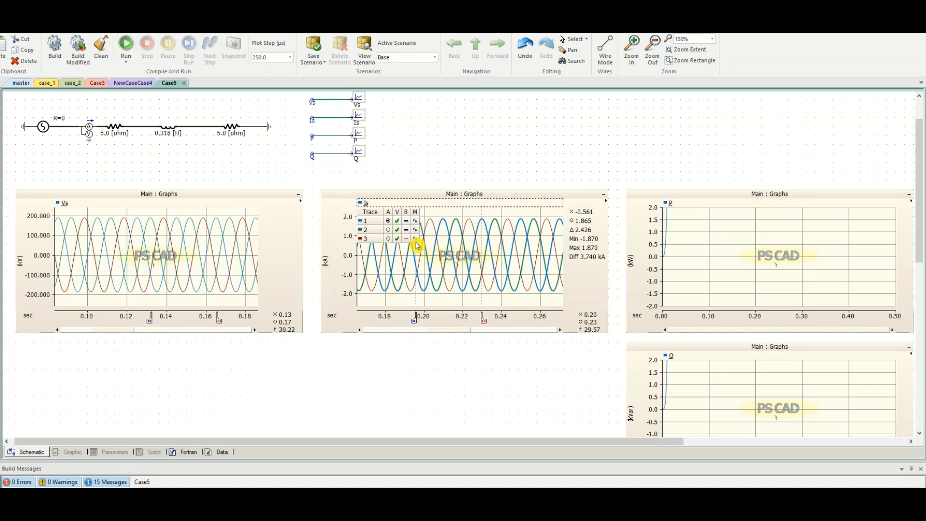
left_click(407, 239)
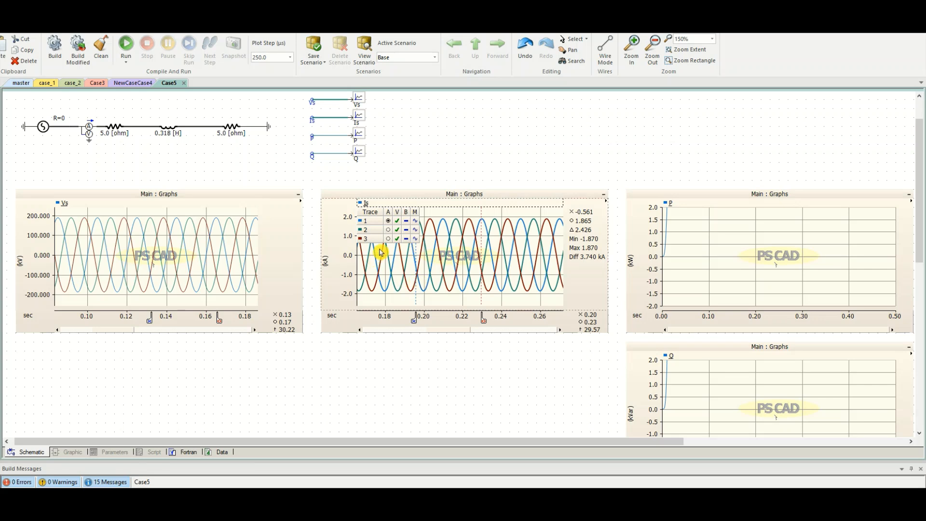
left_click(403, 292)
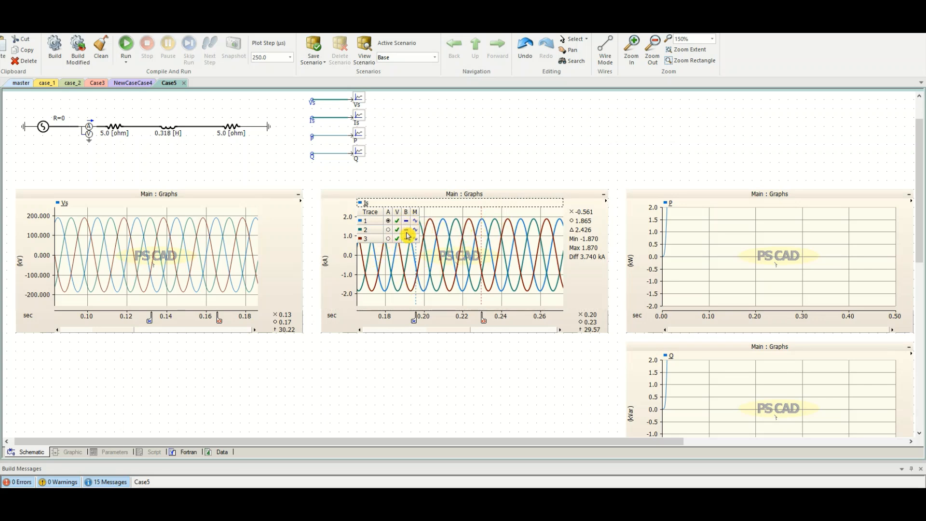
left_click(555, 160)
- Fit the P graph vertically and set its markers at about 0.18 s and 0.23 s
left_click(718, 248)
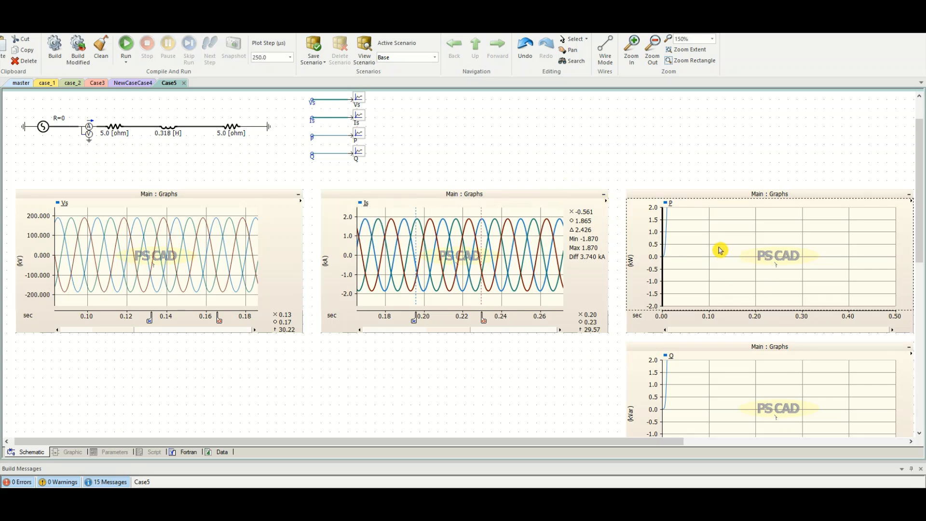
mouse_move(717, 248)
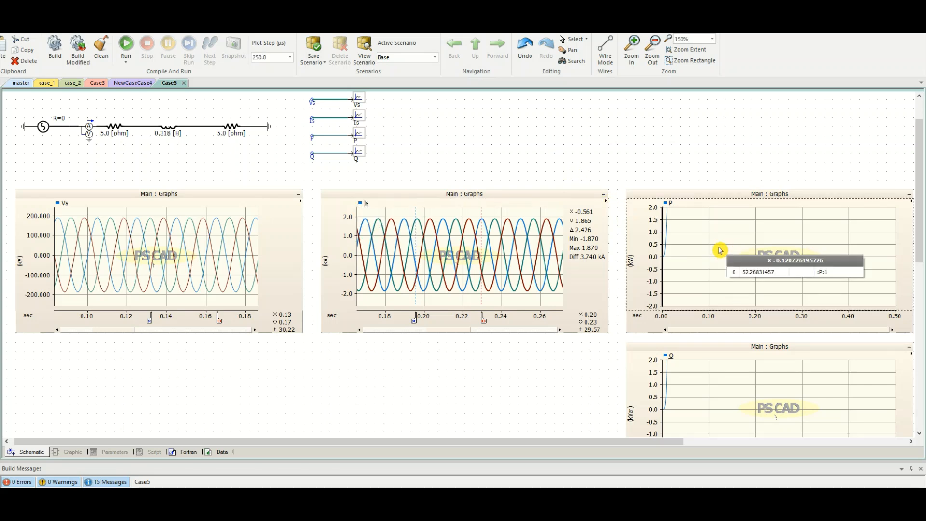
double_click(652, 274)
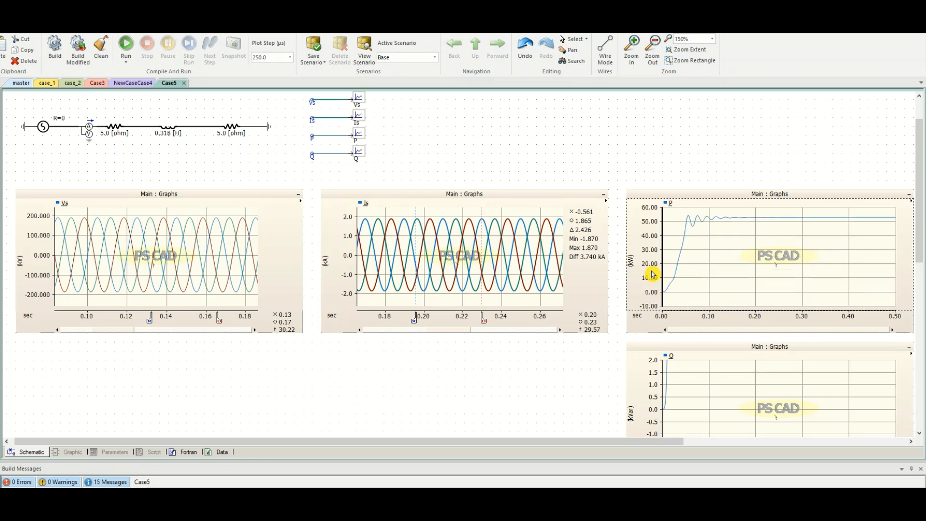
key("m")
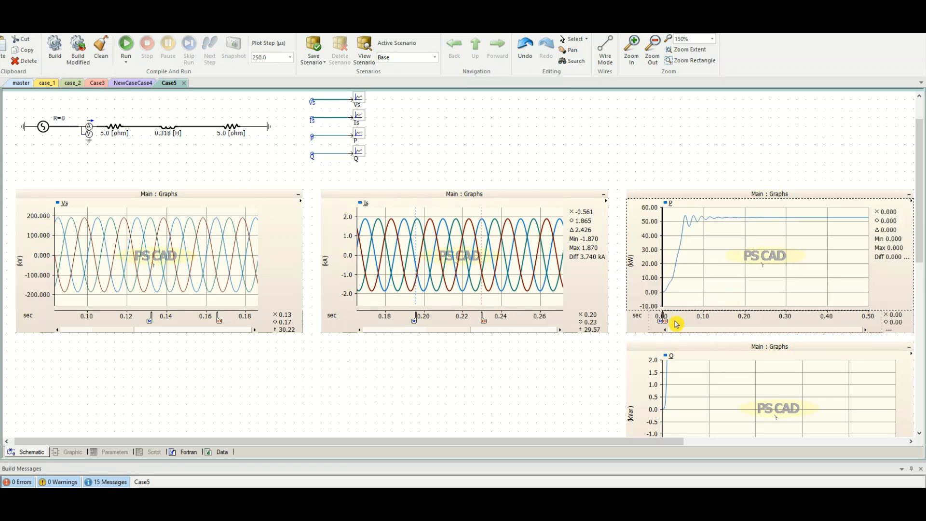
left_click_drag(668, 324, 758, 320)
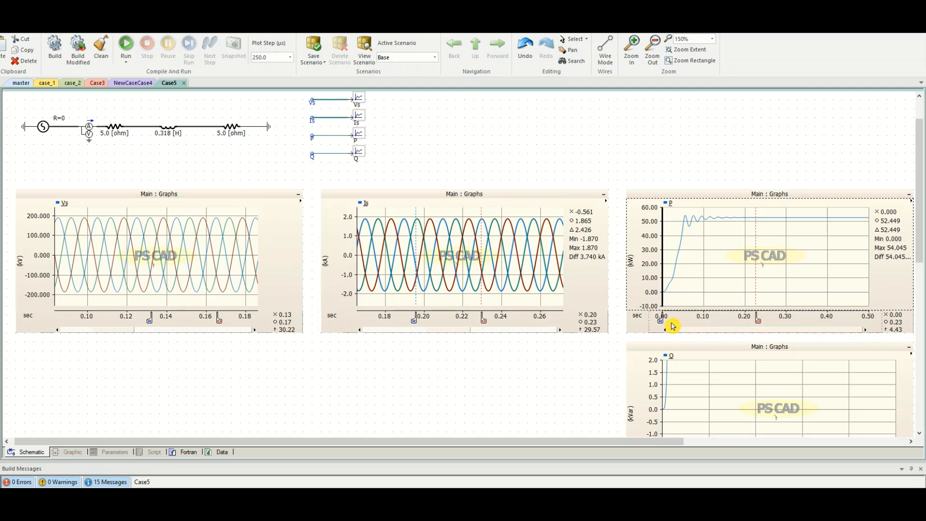
left_click_drag(661, 324, 740, 327)
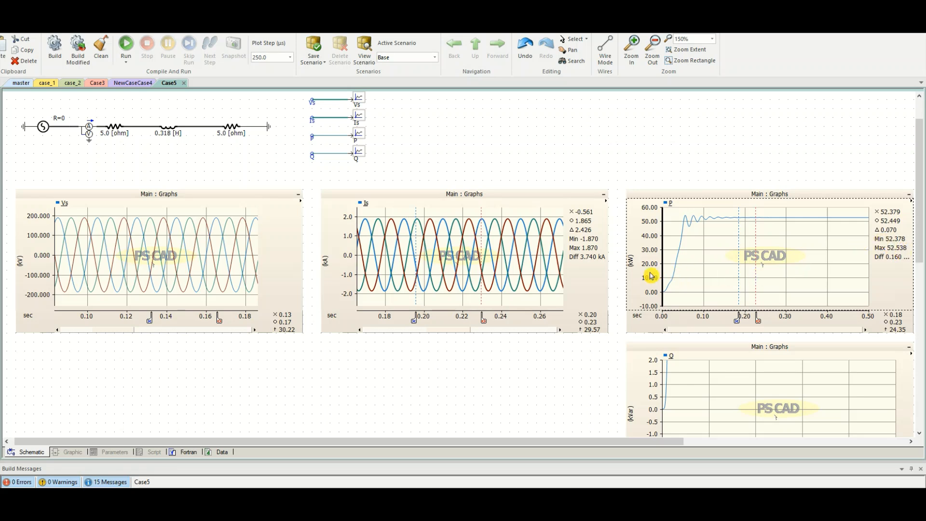
- Fit the Q graph vertically and set its markers at about 0.13 s and 0.16 s
left_click(685, 397)
key("y")
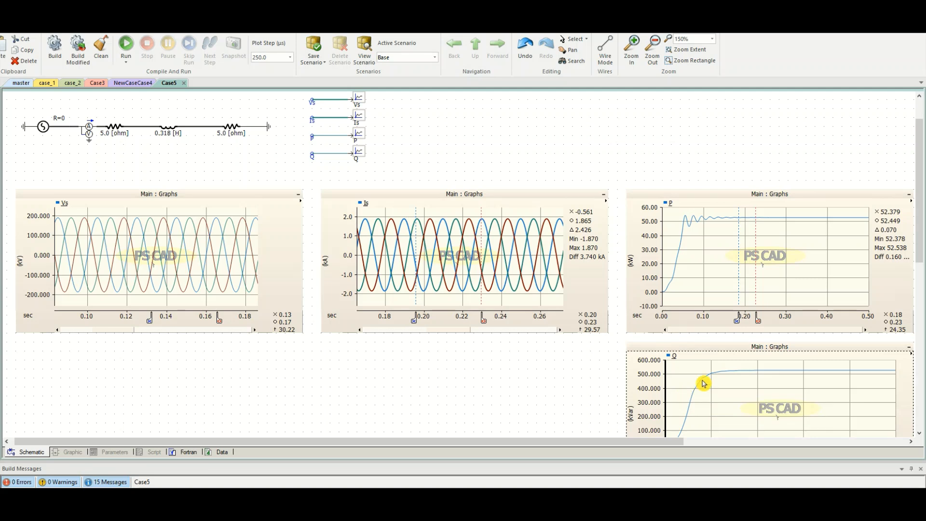
scroll(704, 383, "down", 1)
right_click(748, 366)
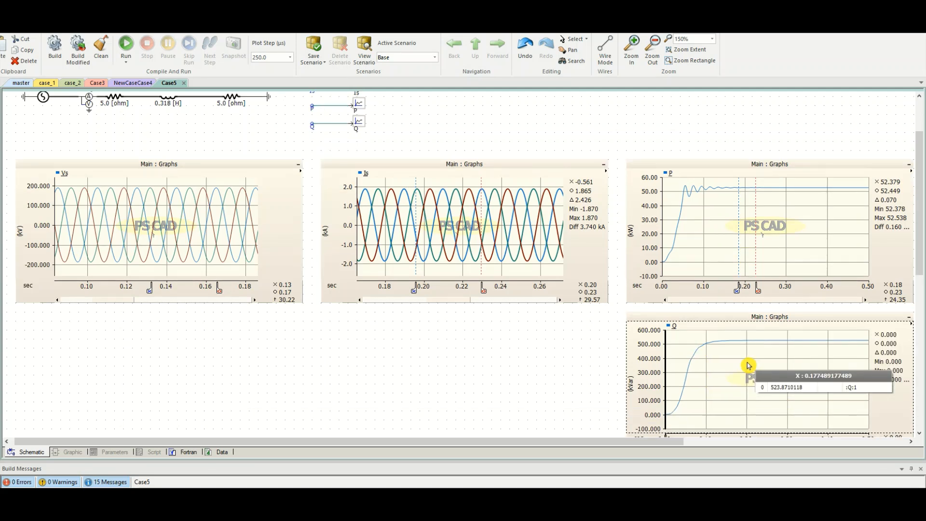
left_click(856, 389)
scroll(708, 434, "down", 2)
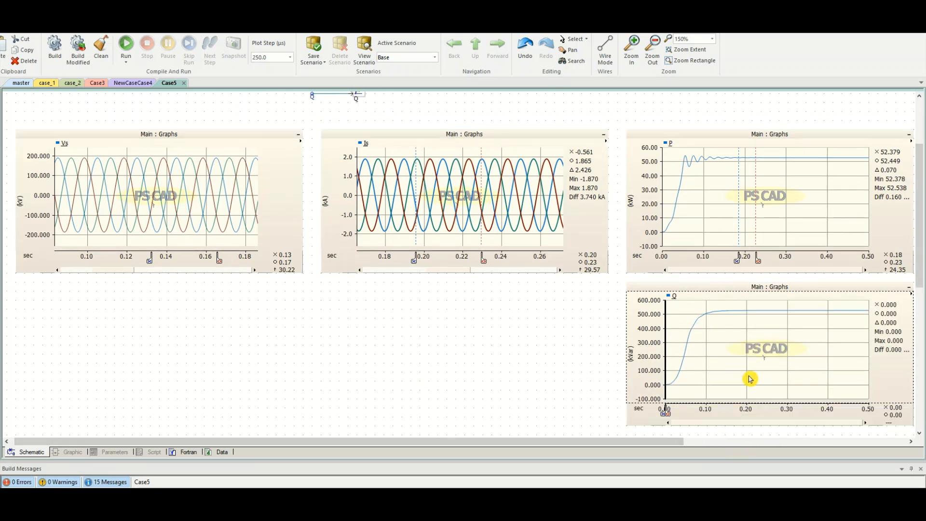
left_click_drag(669, 388, 733, 387)
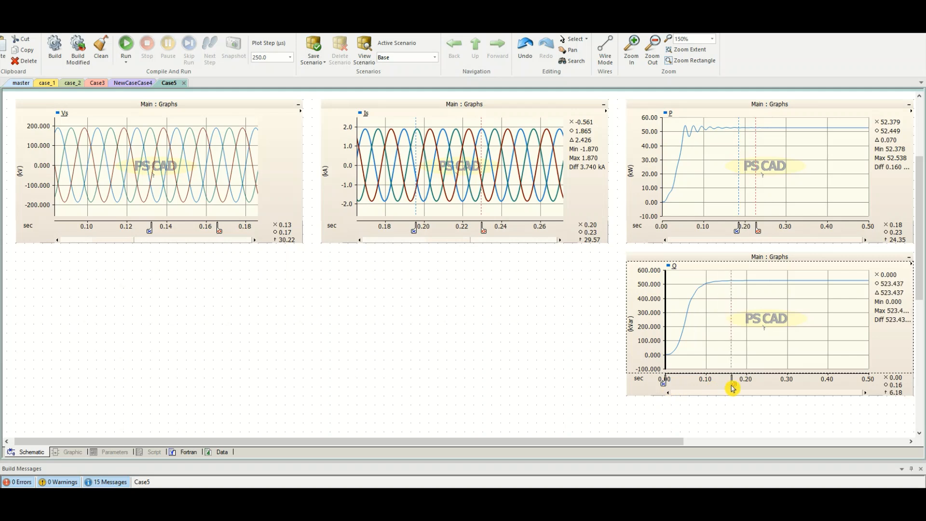
left_click_drag(663, 387, 720, 386)
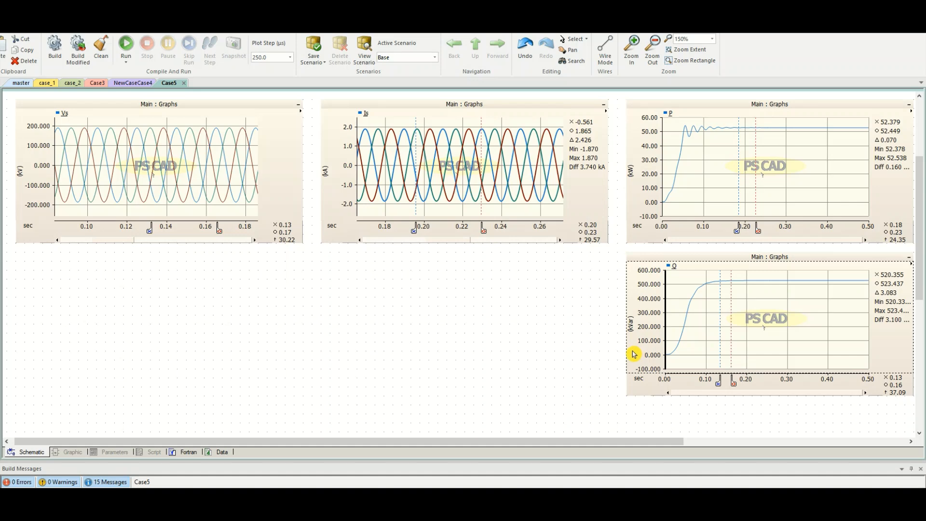
- Review the Vs, Is, P and Q graphs together with their marker readings
scroll(815, 328, "up", 2)
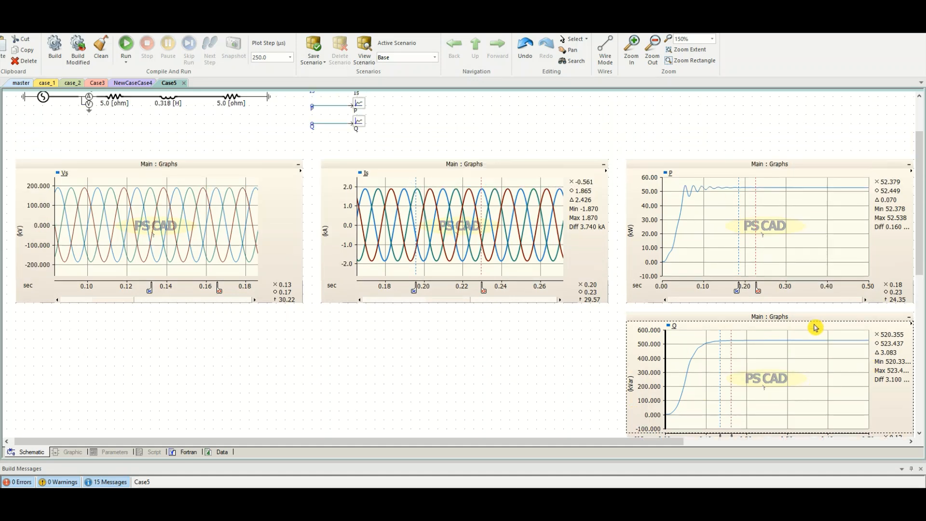
scroll(815, 328, "up", 2)
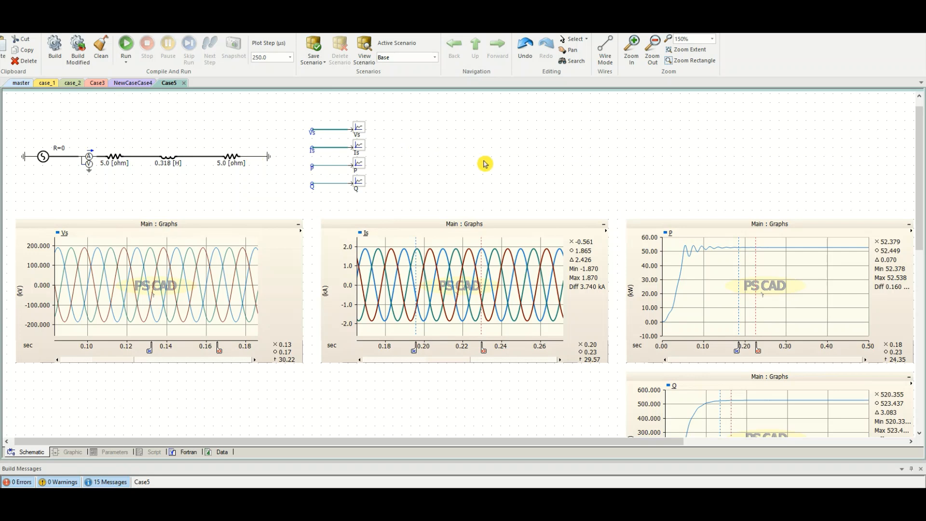
scroll(482, 164, "down", 1)
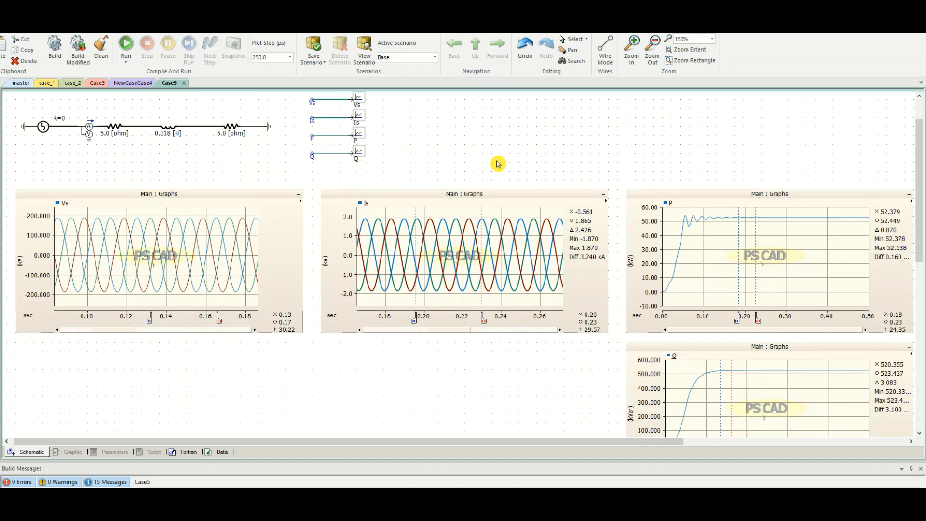
left_click(90, 257)
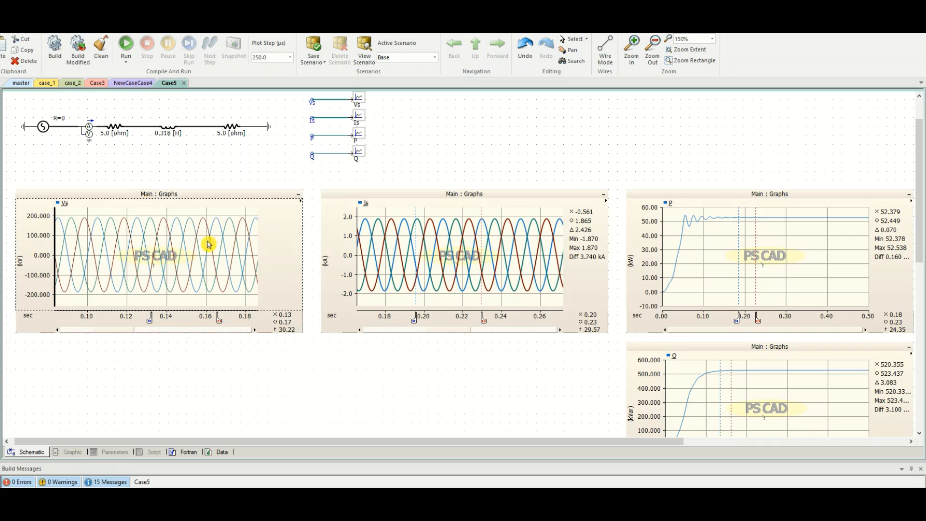
mouse_move(198, 240)
left_click(762, 276)
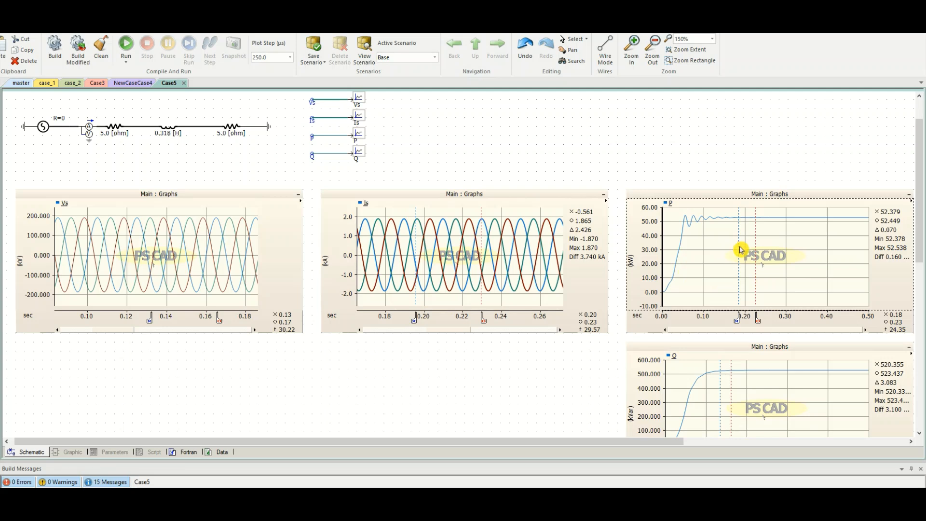
scroll(741, 249, "down", 1)
scroll(739, 253, "down", 1)
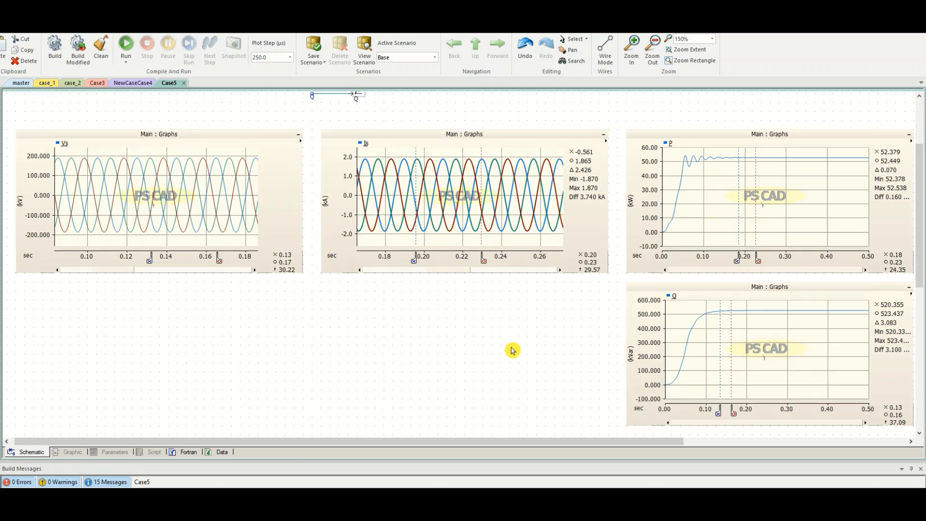
scroll(522, 349, "up", 3)
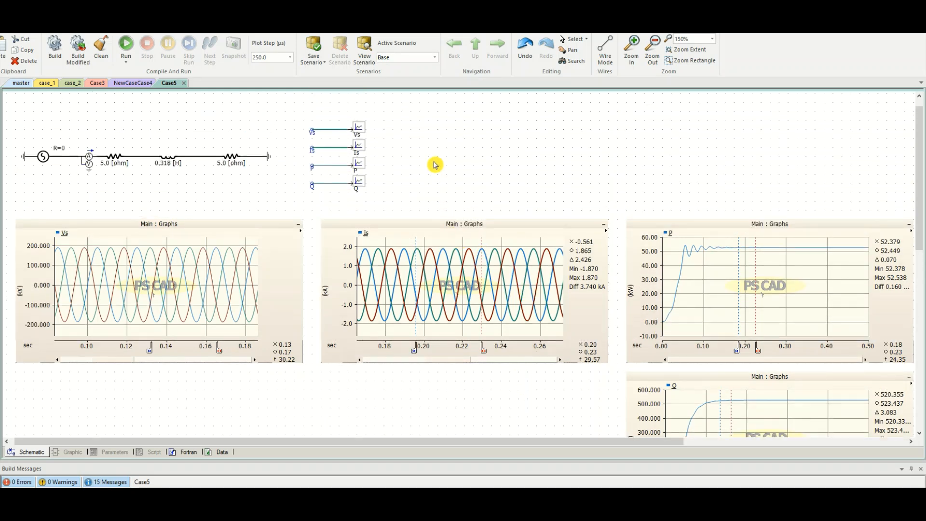
- Place a control panel in the empty area beside the output channels and enlarge it to fit a meter
left_click(162, 30)
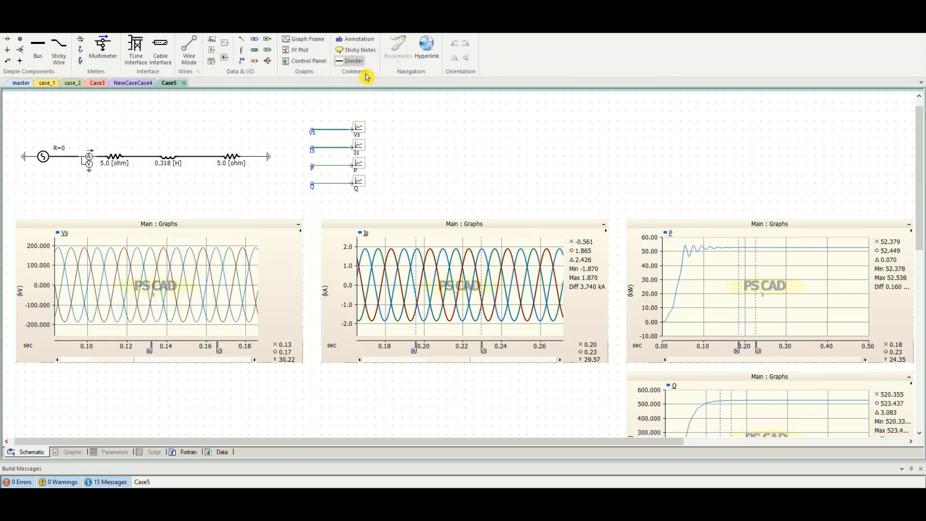
left_click(311, 63)
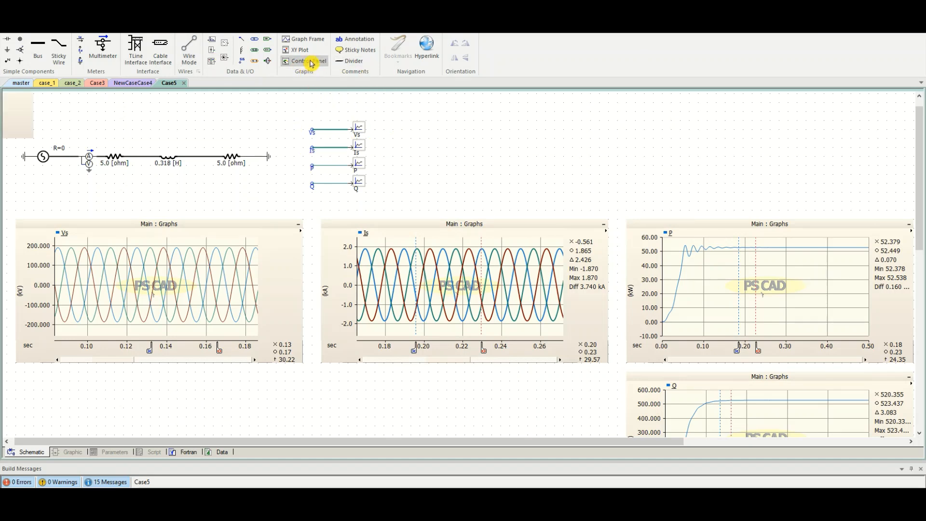
left_click(430, 117)
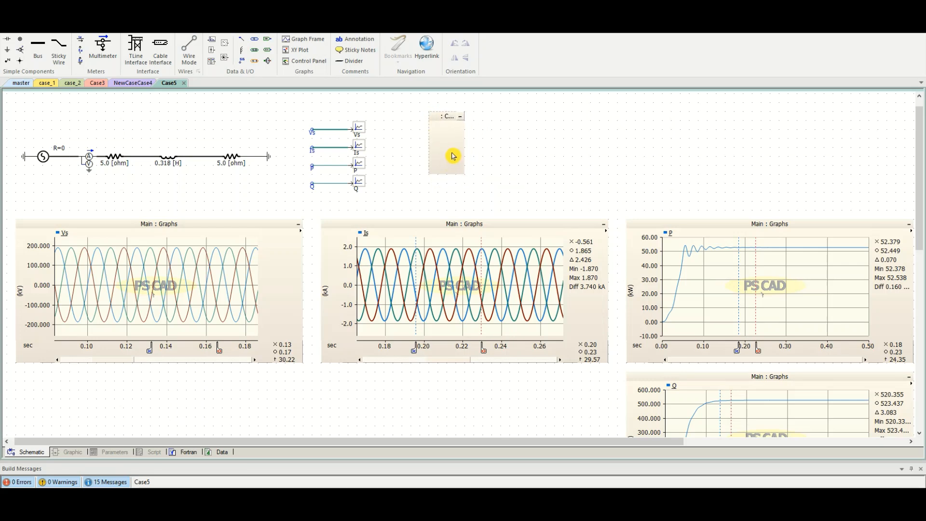
left_click_drag(466, 176, 509, 208)
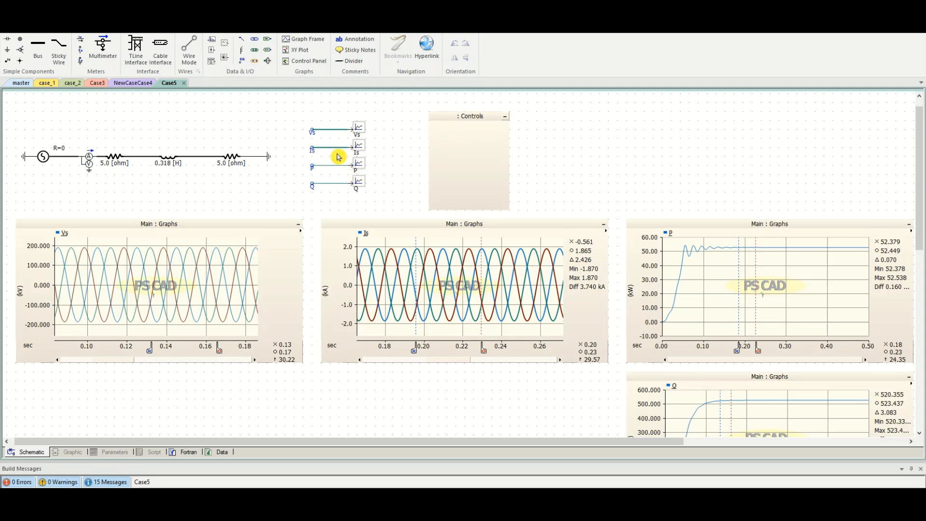
- Add the P output channel to the control panel as a meter
scroll(348, 159, "up", 2)
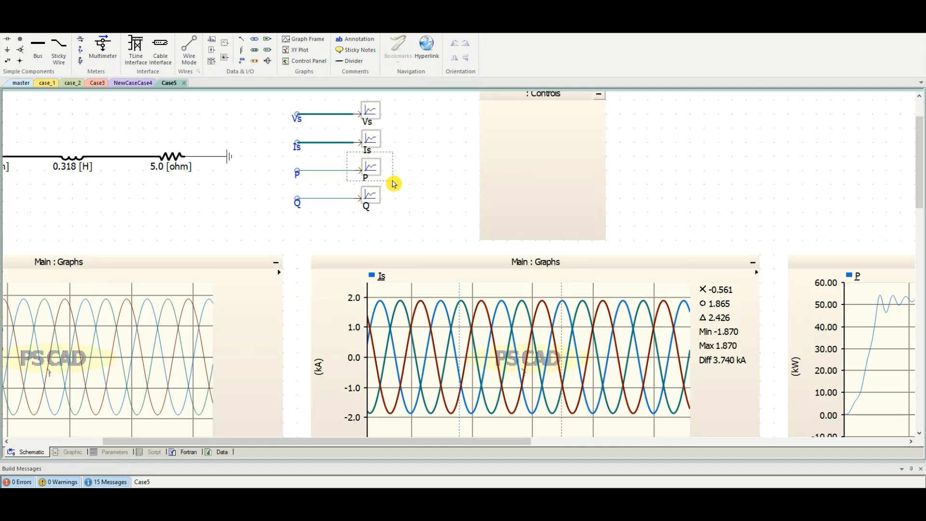
left_click_drag(346, 152, 423, 189)
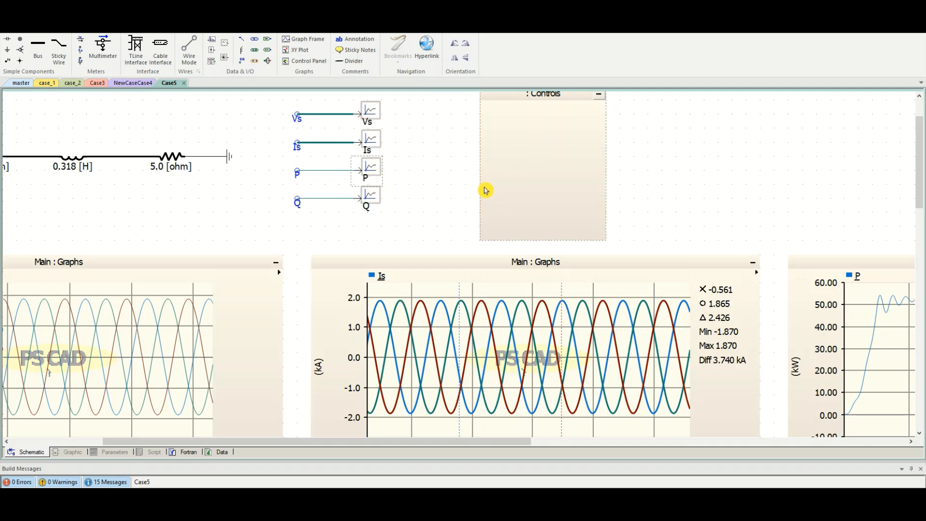
scroll(430, 219, "down", 1)
right_click(595, 178)
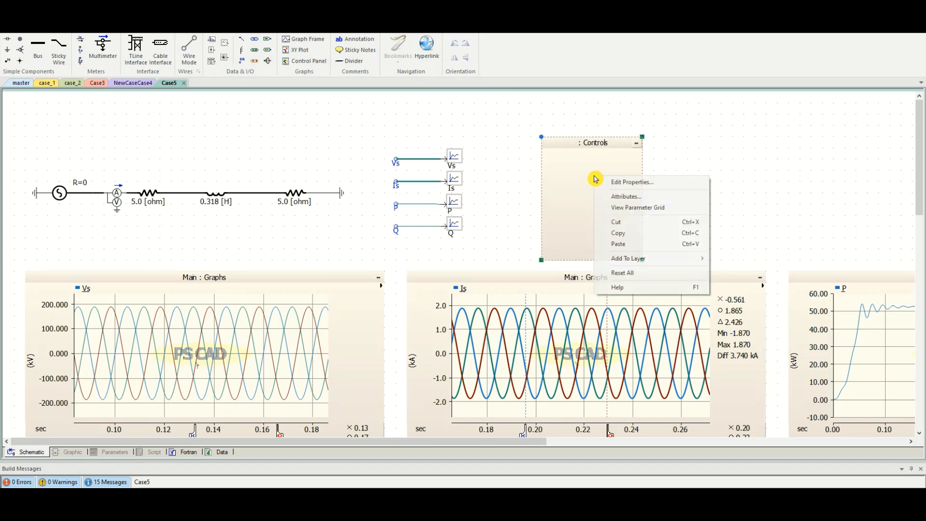
left_click(627, 244)
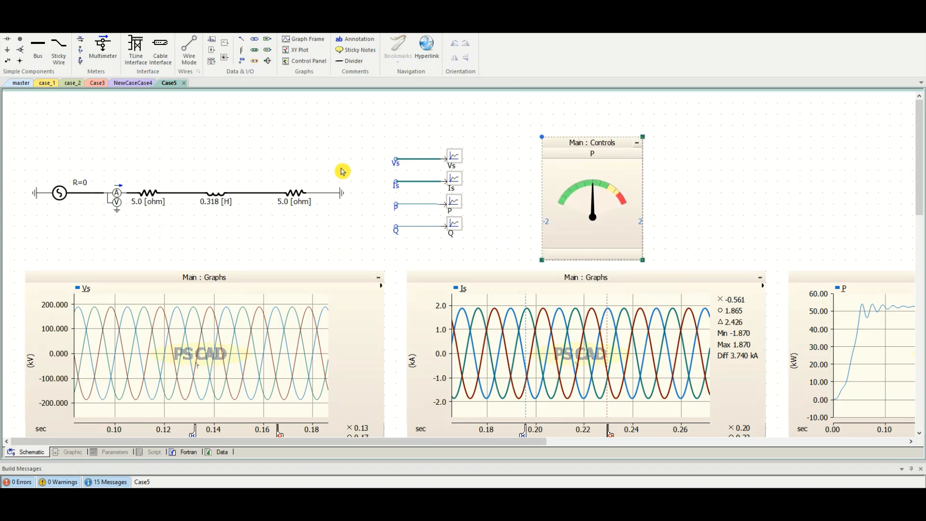
scroll(190, 118, "down", 1)
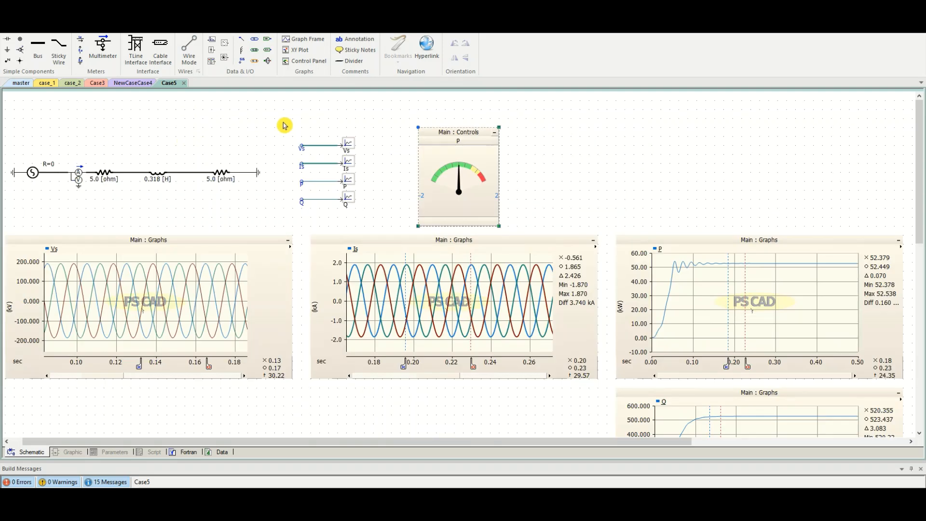
left_click(230, 113)
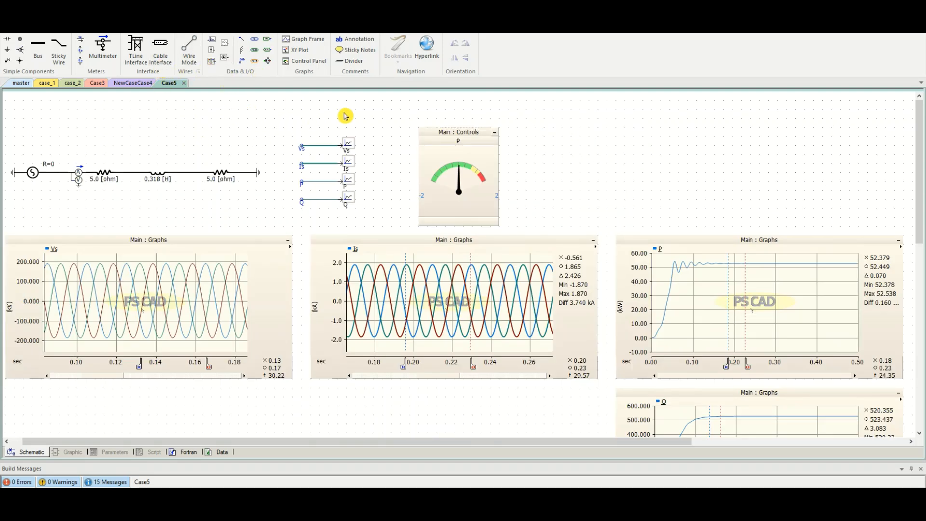
- Place a second control panel beside the P meter, enlarge it, and add the Q output channel to it as a meter
left_click(302, 62)
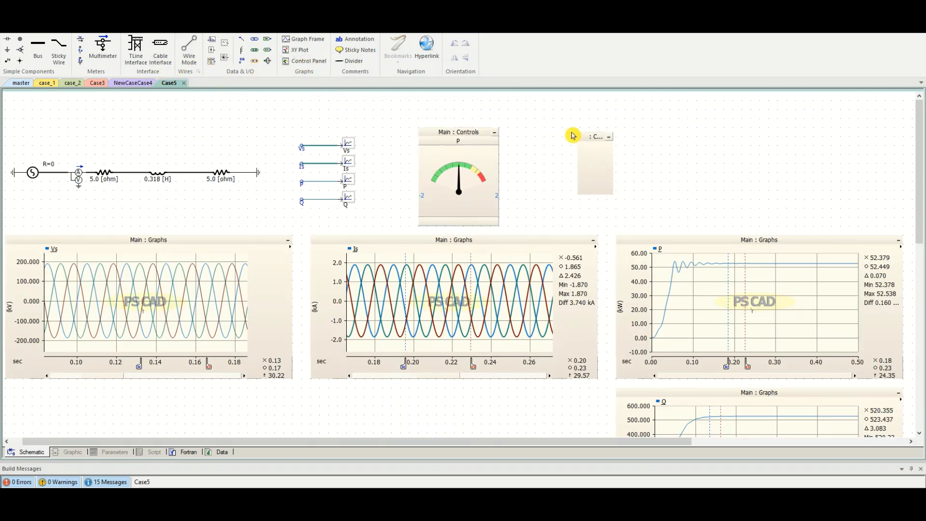
left_click(552, 130)
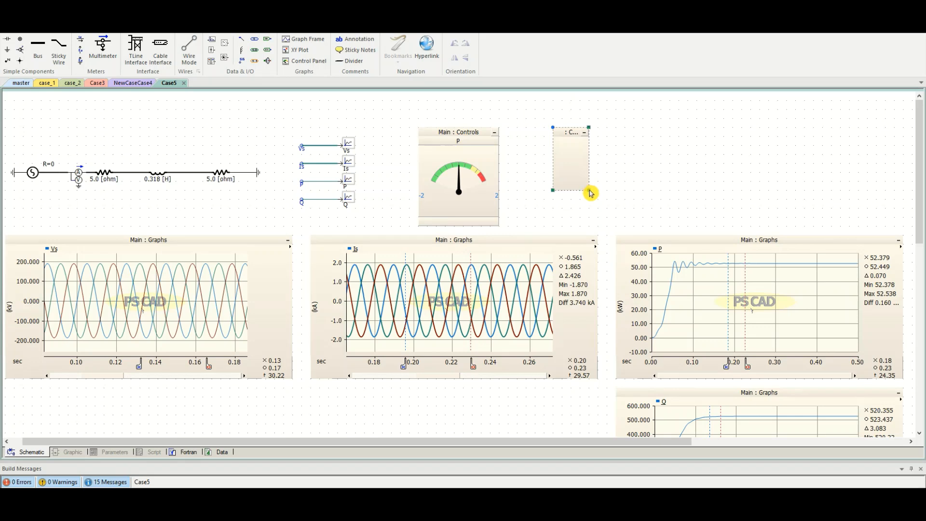
left_click_drag(591, 191, 625, 225)
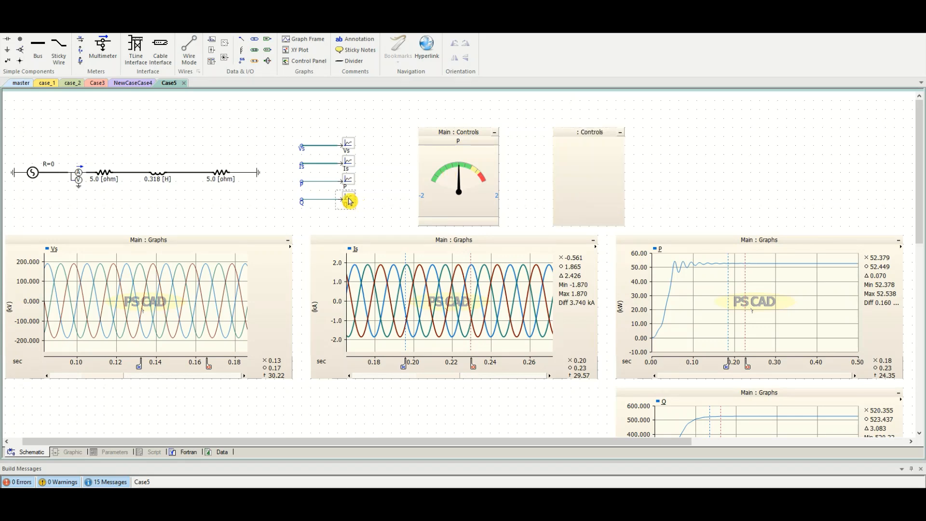
right_click(581, 176)
left_click(621, 243)
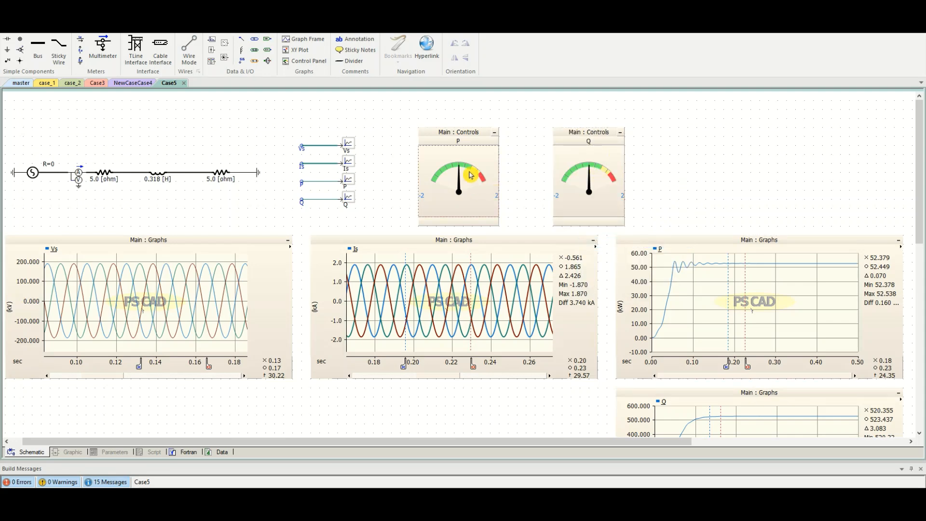
- Run the Case5 simulation with the P and Q meters in place
scroll(650, 144, "down", 1)
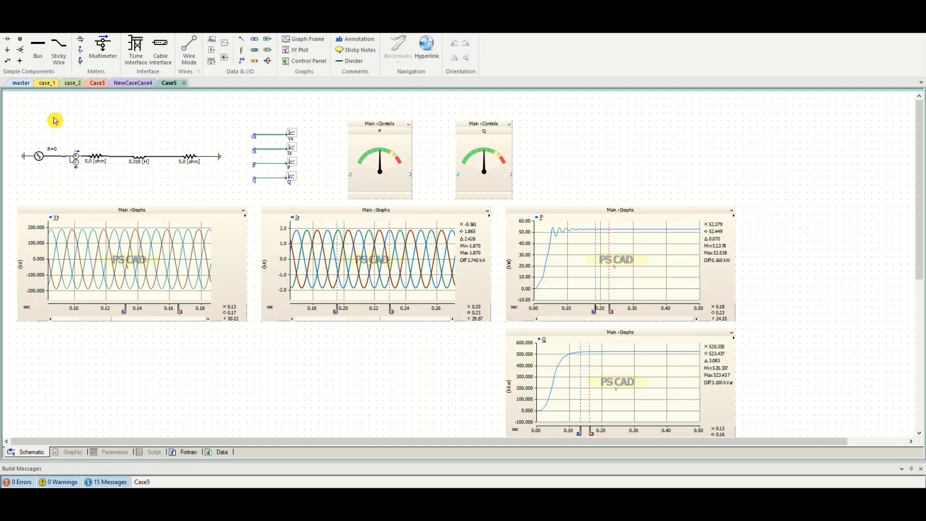
left_click(32, 34)
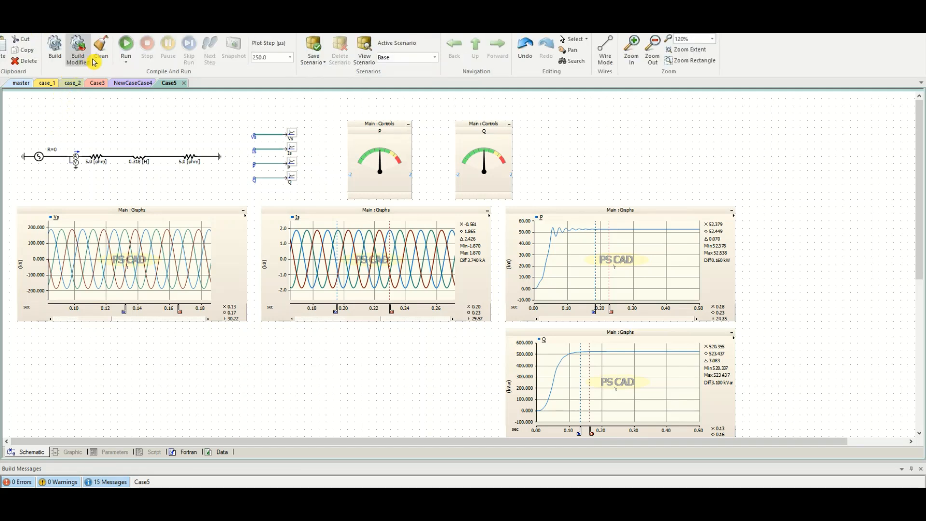
left_click(125, 44)
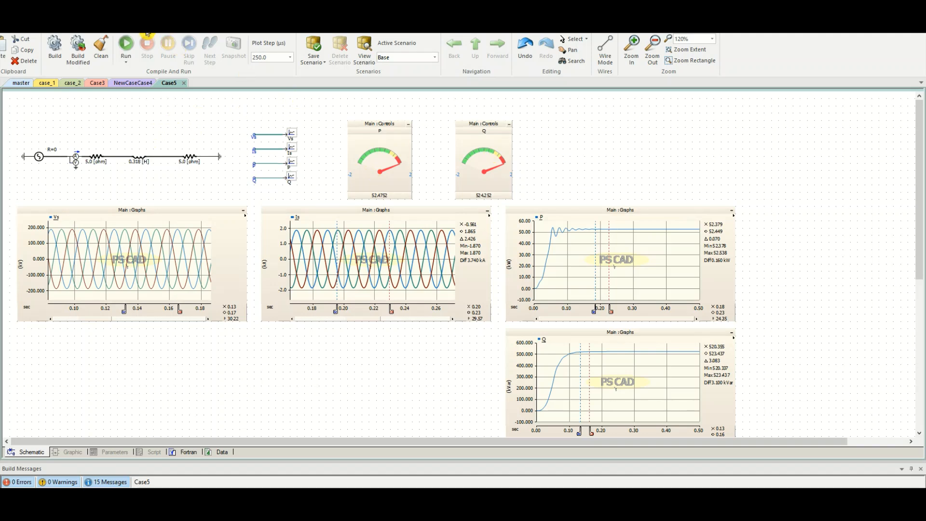
- Place a third control panel beside the Q meter, enlarge it, and add the Is output channel to it as a meter
left_click(146, 27)
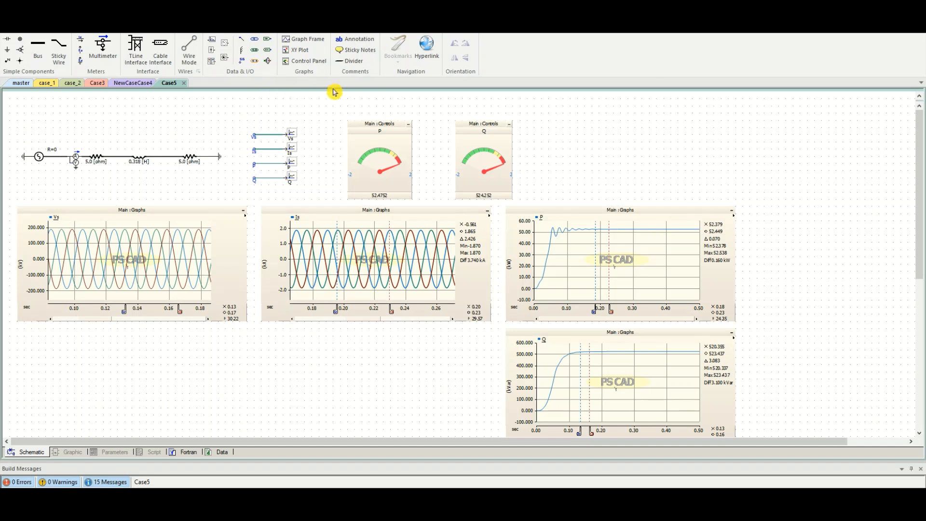
left_click(308, 62)
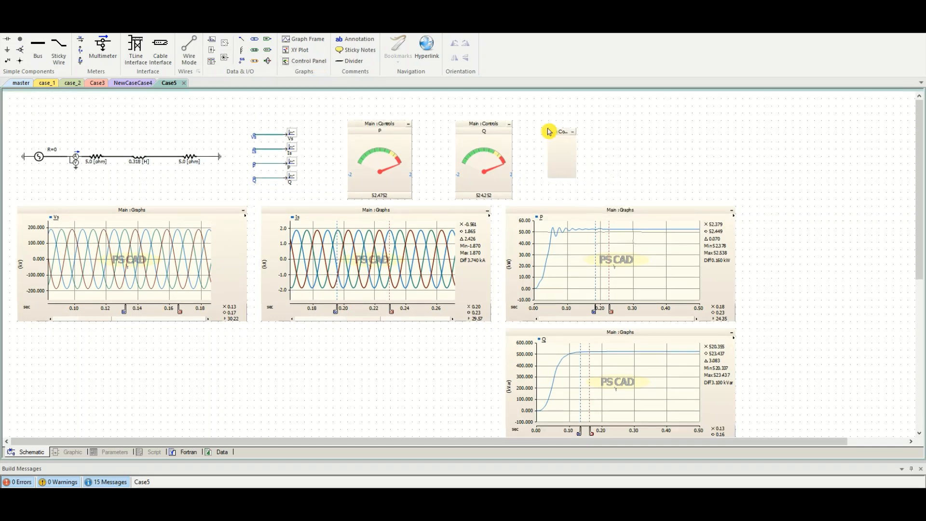
left_click(549, 123)
left_click_drag(578, 173, 613, 199)
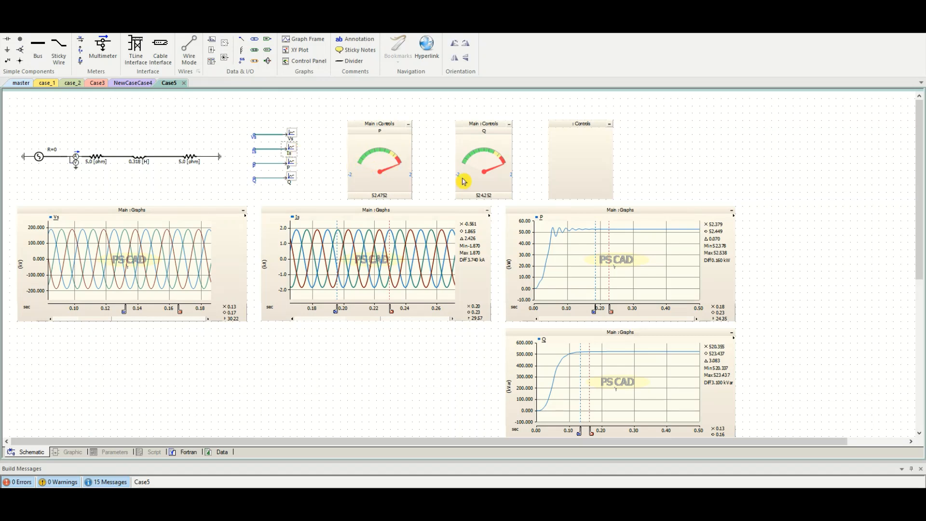
right_click(563, 150)
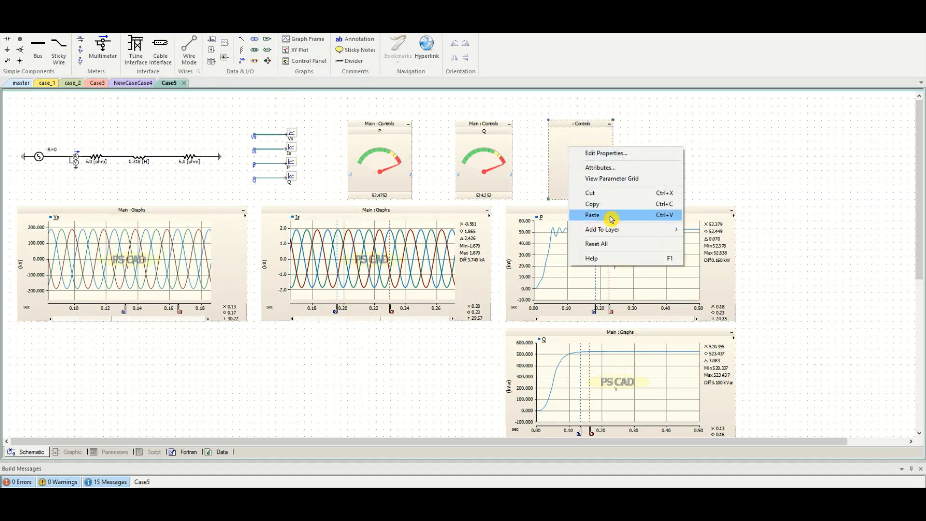
left_click(612, 216)
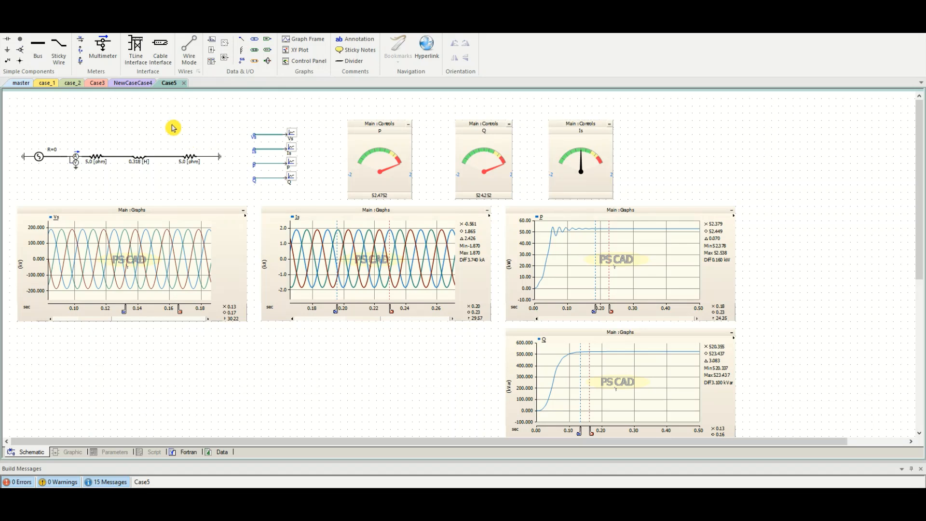
- Rerun the simulation with the Is meter included and compare the P, Q and Is meters with the graphs
left_click(28, 30)
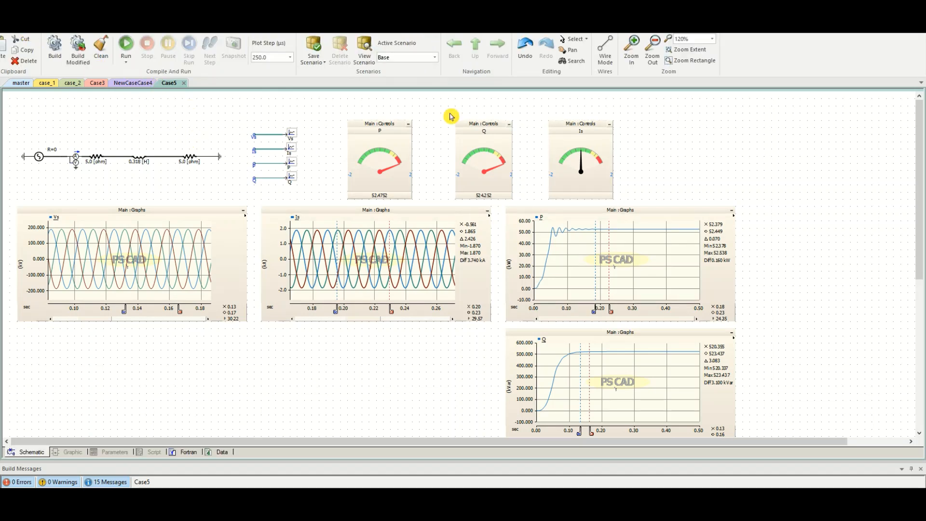
left_click(128, 48)
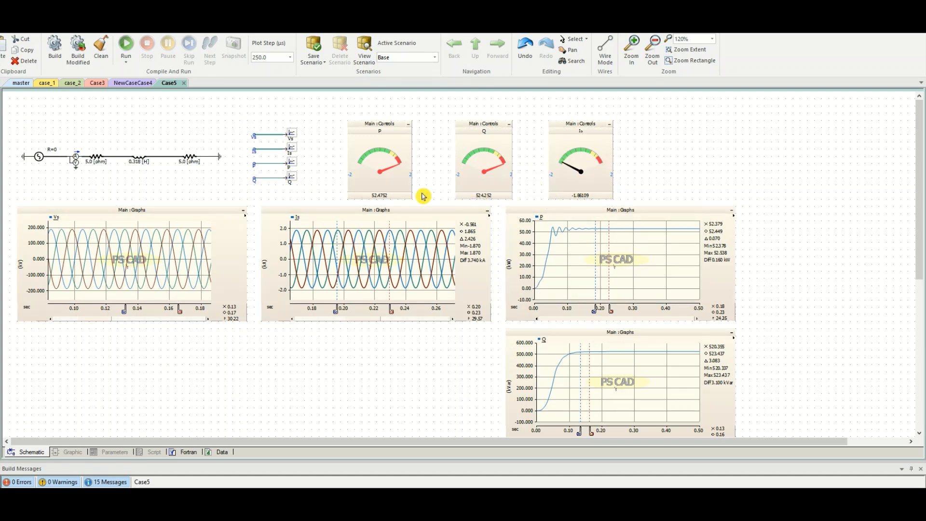
scroll(305, 131, "up", 2)
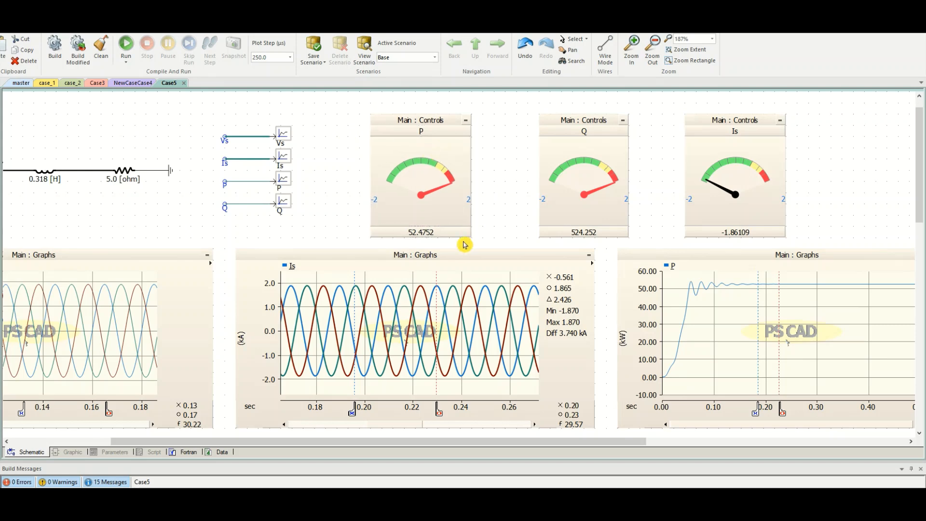
scroll(558, 207, "down", 1)
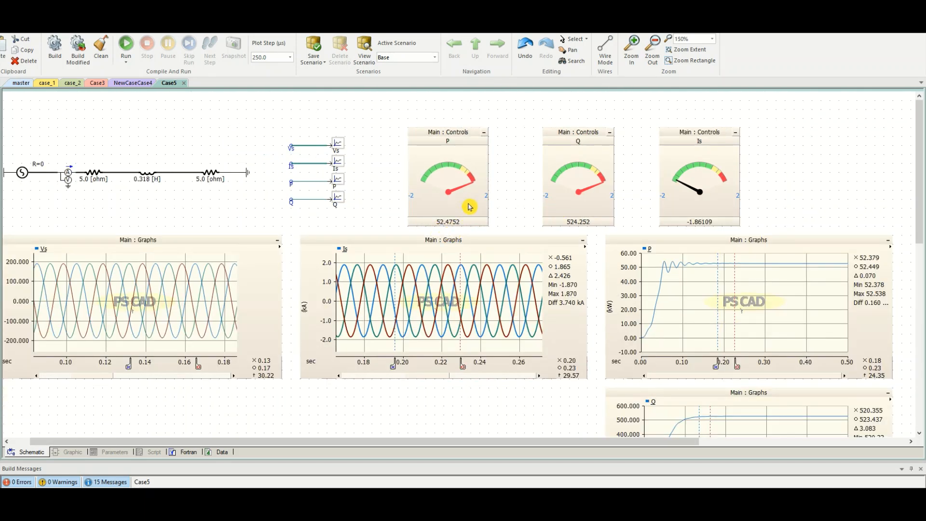
scroll(470, 207, "down", 1)
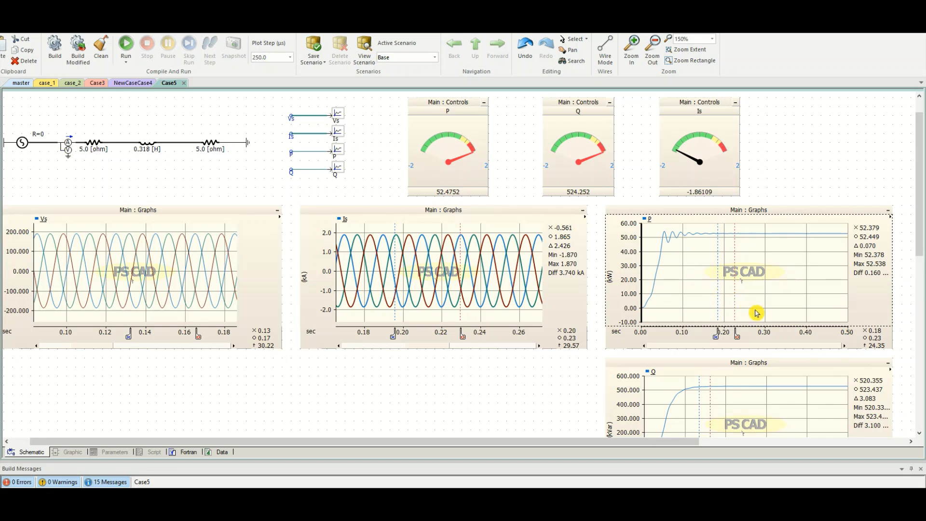
- Move the P graph's second marker to about 0.26 s and the Q graph's markers to about 0.23 s and 0.25 s
mouse_move(755, 339)
left_mouse_down()
mouse_move(767, 335)
mouse_move(669, 332)
mouse_move(806, 331)
mouse_move(739, 329)
mouse_move(748, 330)
left_mouse_up()
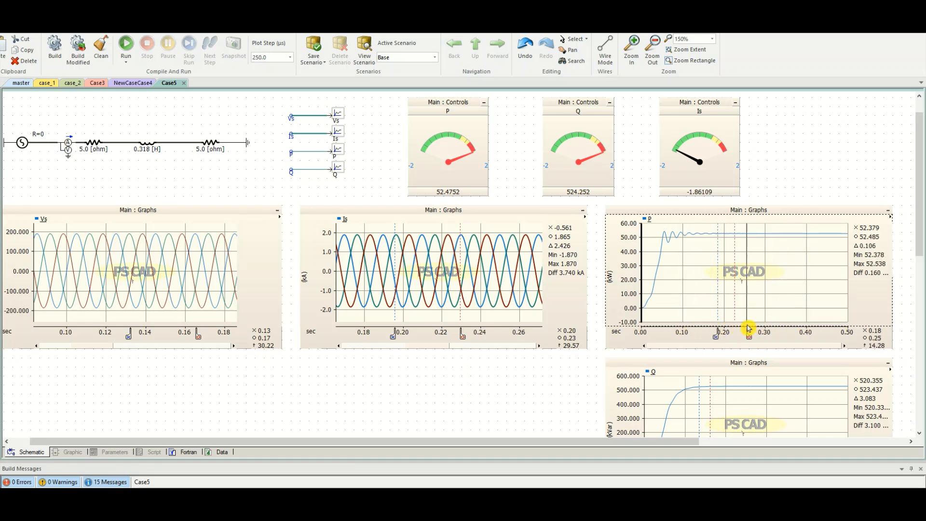
left_click(582, 162)
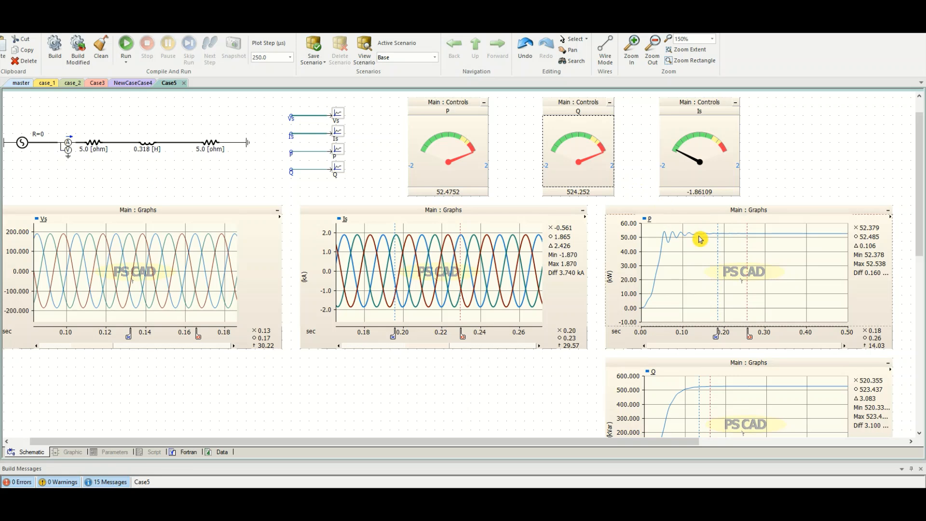
left_click(749, 388)
scroll(749, 389, "down", 2)
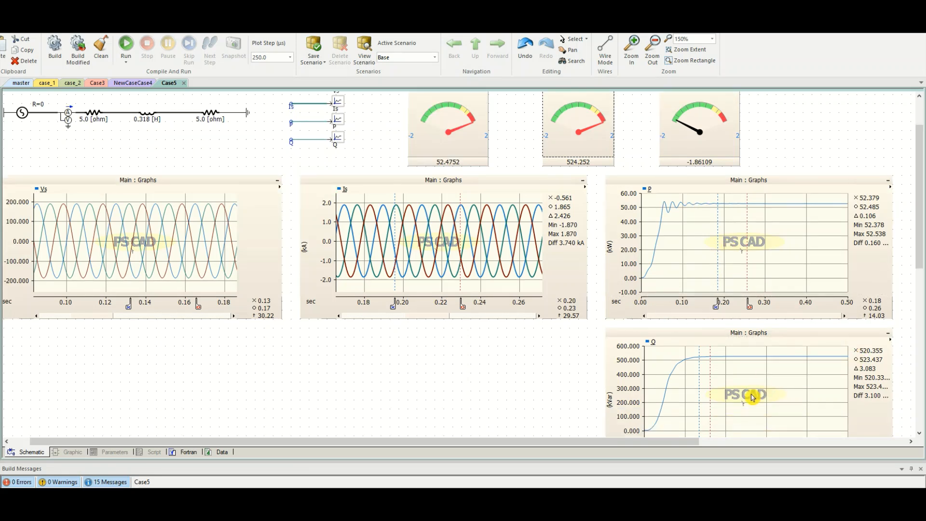
mouse_move(716, 429)
left_mouse_down()
mouse_move(749, 428)
mouse_move(726, 428)
mouse_move(736, 428)
left_mouse_up()
scroll(784, 361, "up", 2)
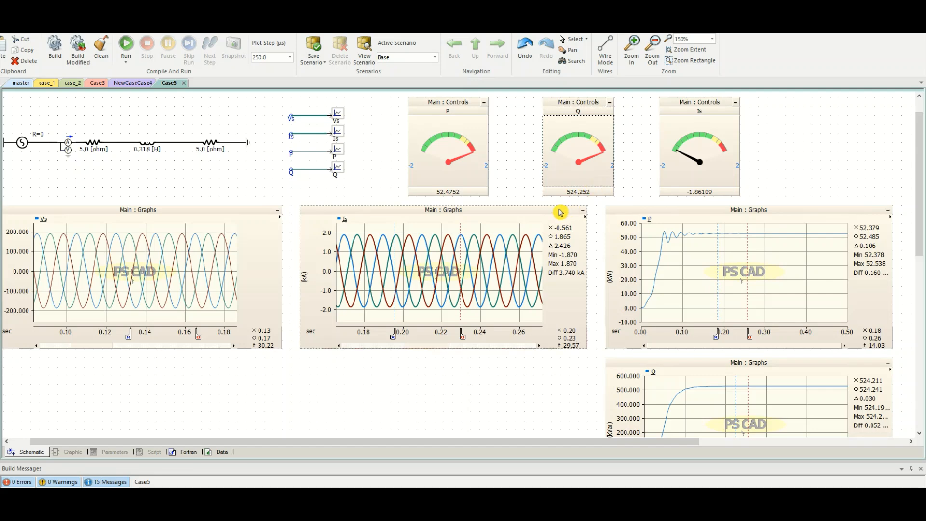
scroll(562, 210, "down", 1)
left_click_drag(428, 190, 545, 194)
scroll(545, 194, "down", 1)
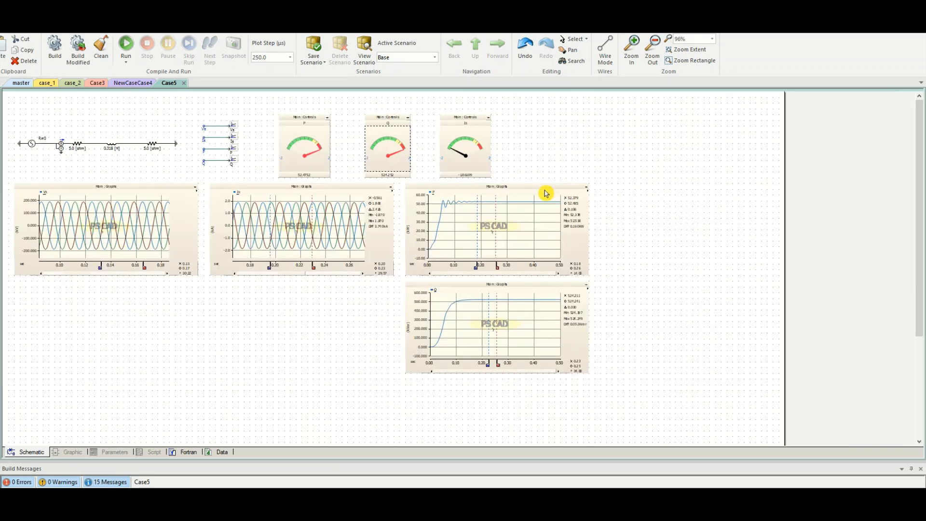
scroll(14, 146, "up", 2)
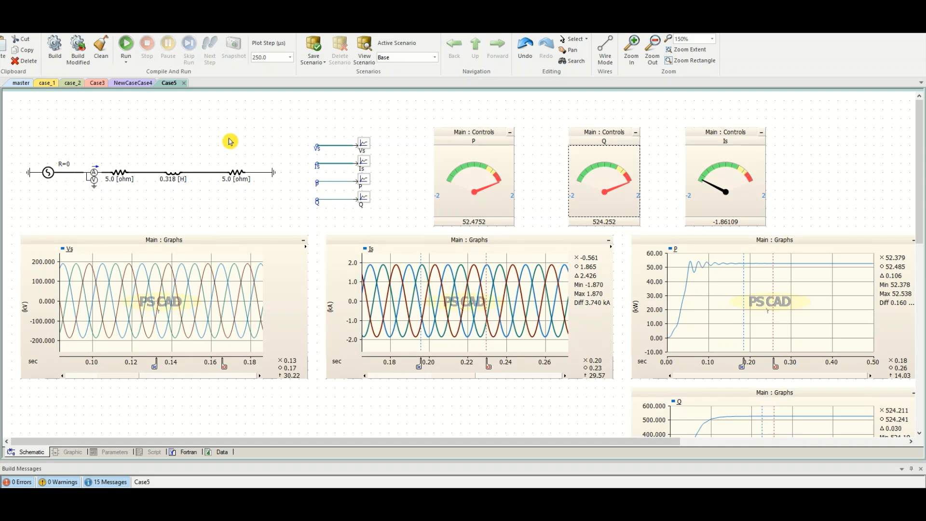
scroll(230, 141, "down", 1)
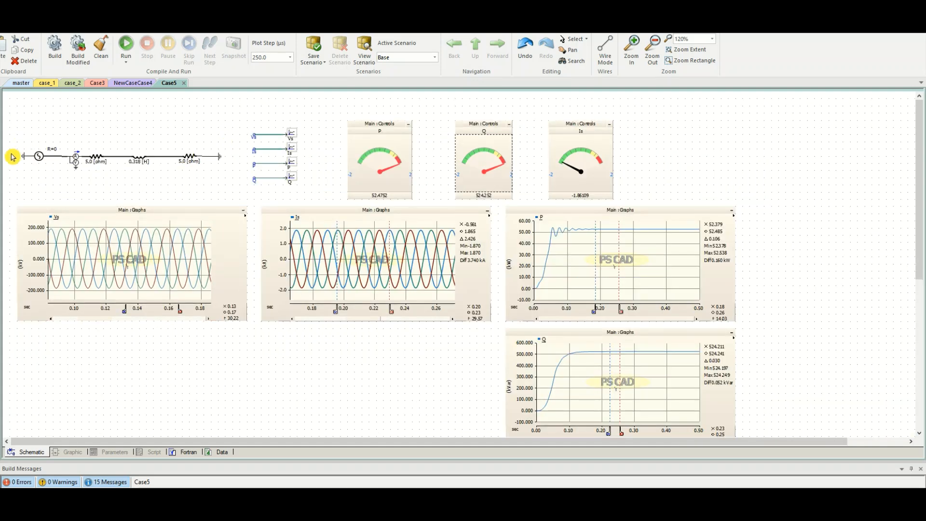
- Examine the three-phase voltage source's signal parameters, including the external voltage and frequency control options and the voltage magnitude, without changing them
scroll(12, 154, "up", 3)
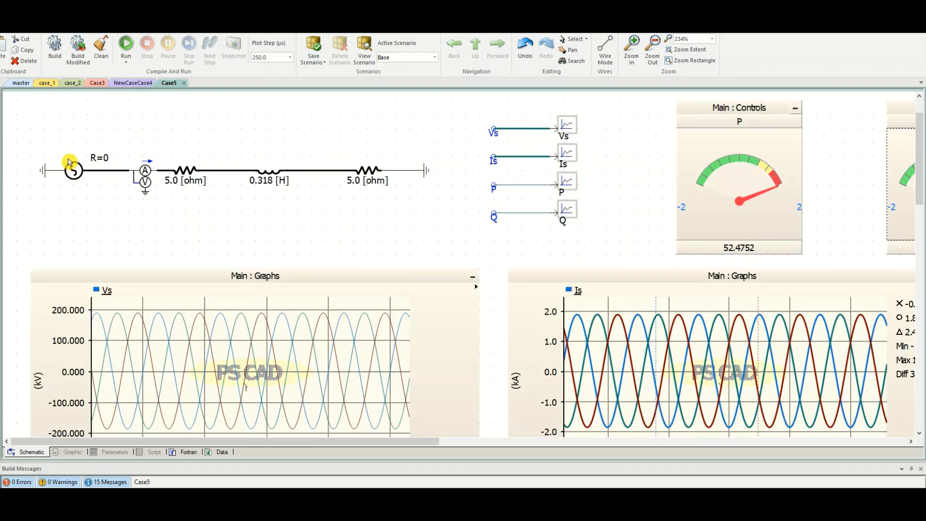
scroll(75, 157, "down", 1)
double_click(60, 194)
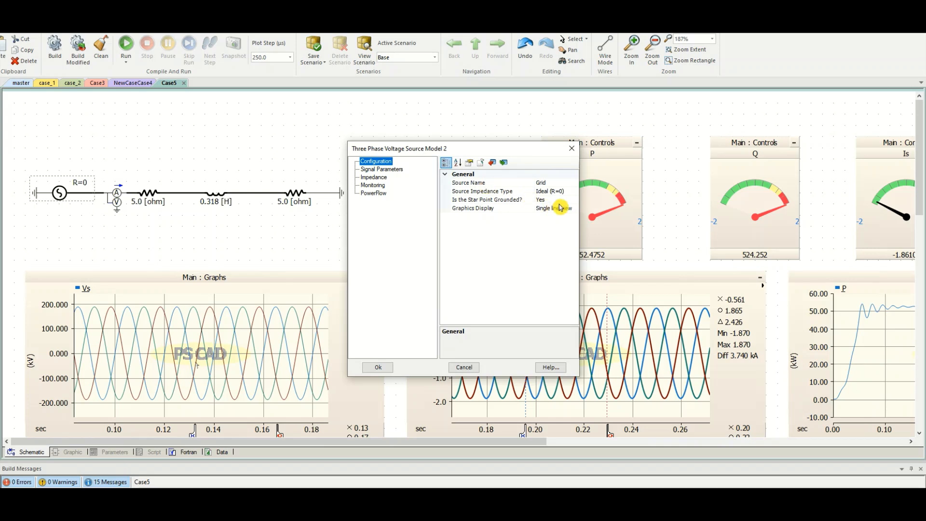
left_click(384, 170)
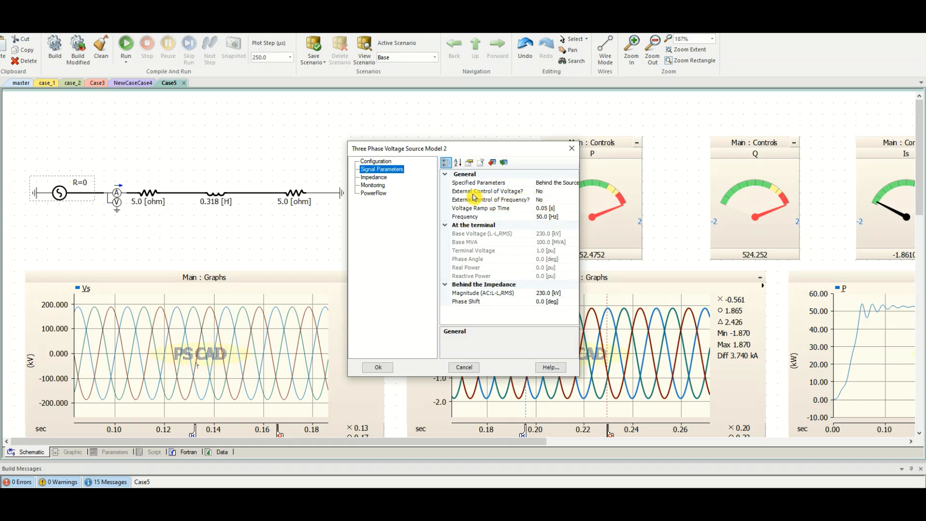
left_click(558, 192)
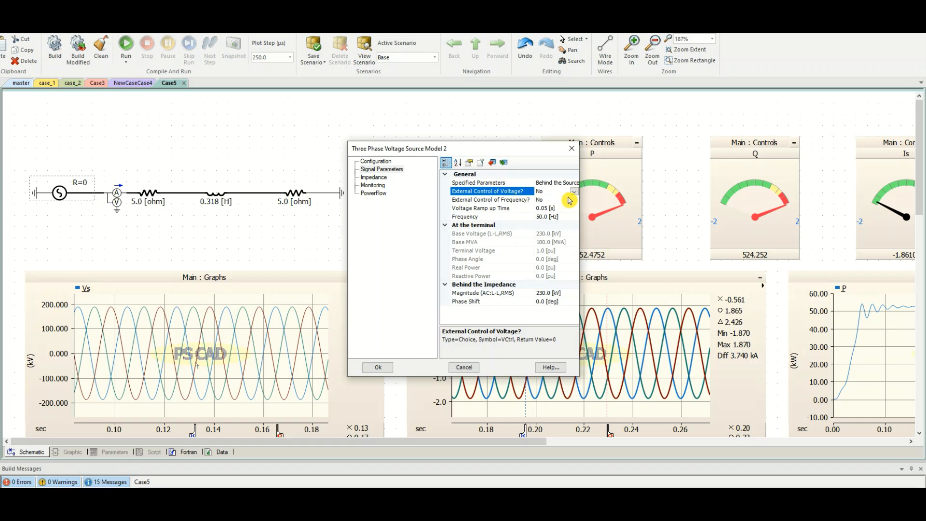
left_click(573, 192)
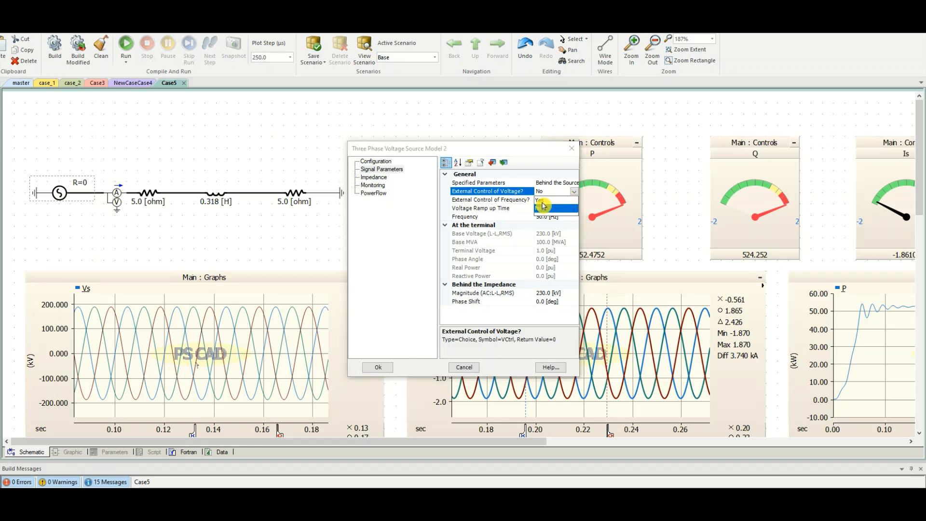
left_click(517, 201)
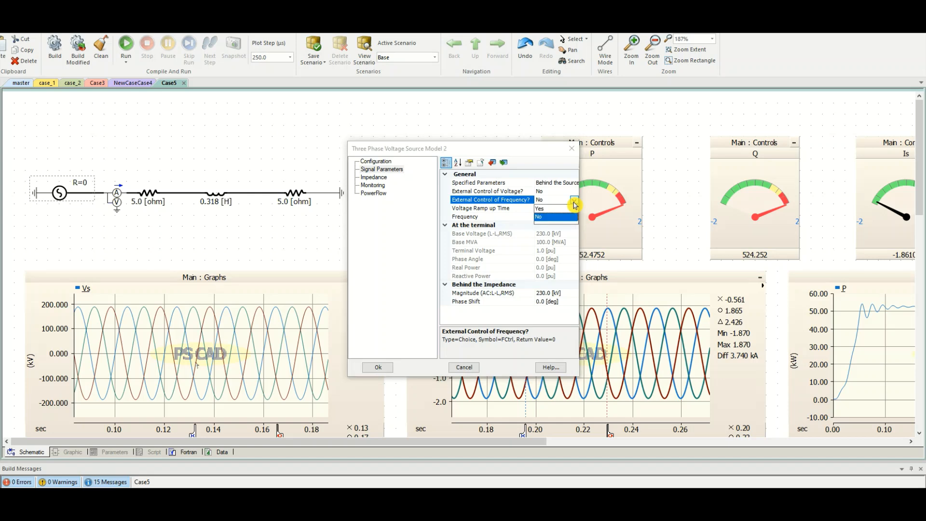
left_click(574, 201)
left_click(493, 195)
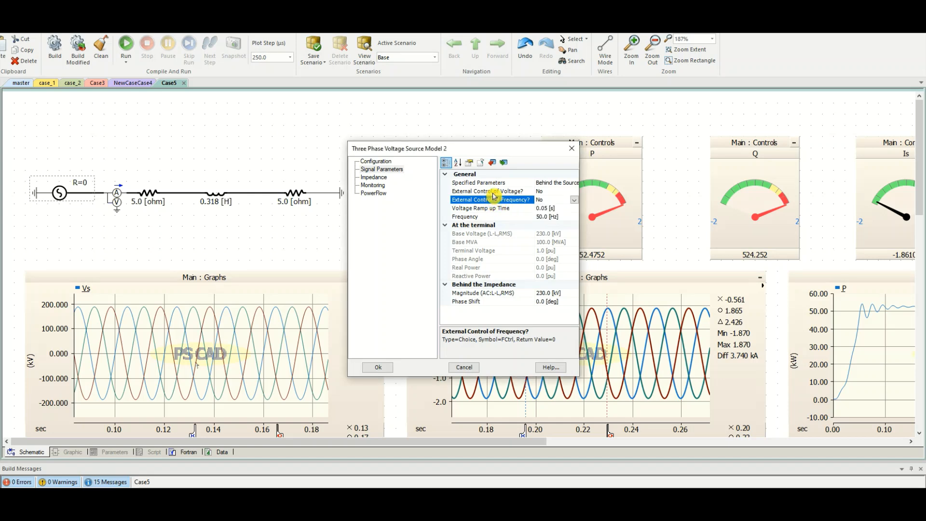
left_click(501, 192)
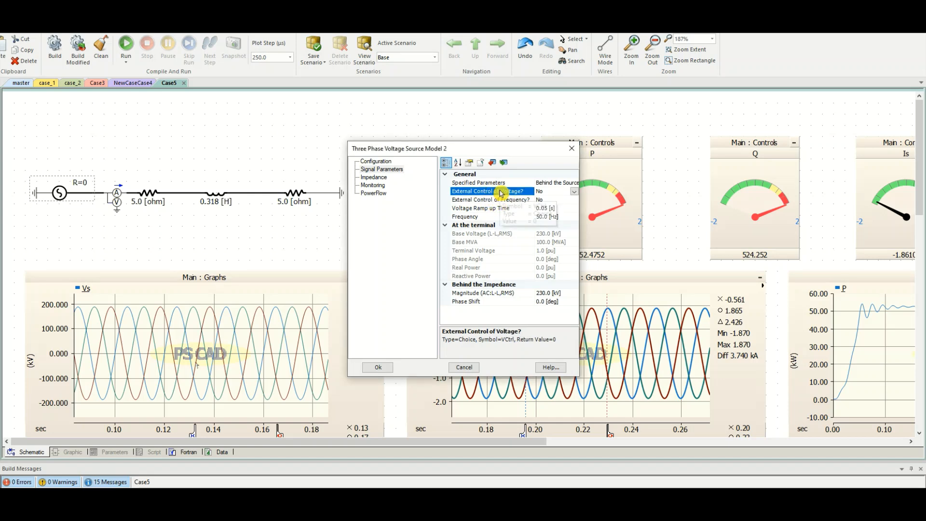
left_click(546, 293)
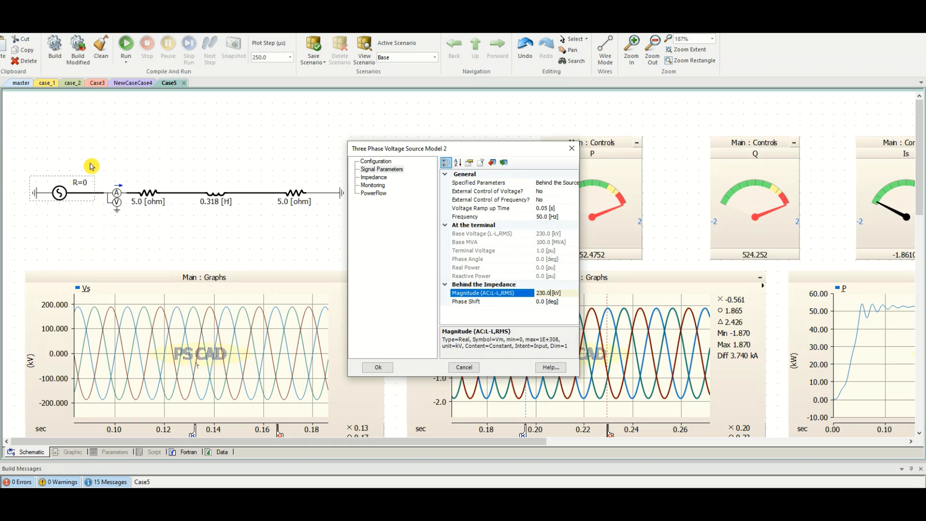
left_click(467, 368)
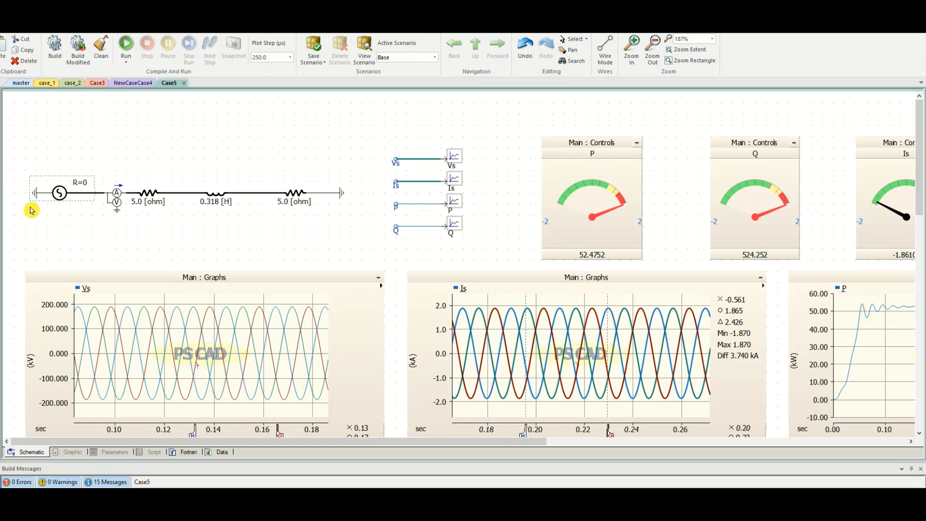
left_click(102, 129)
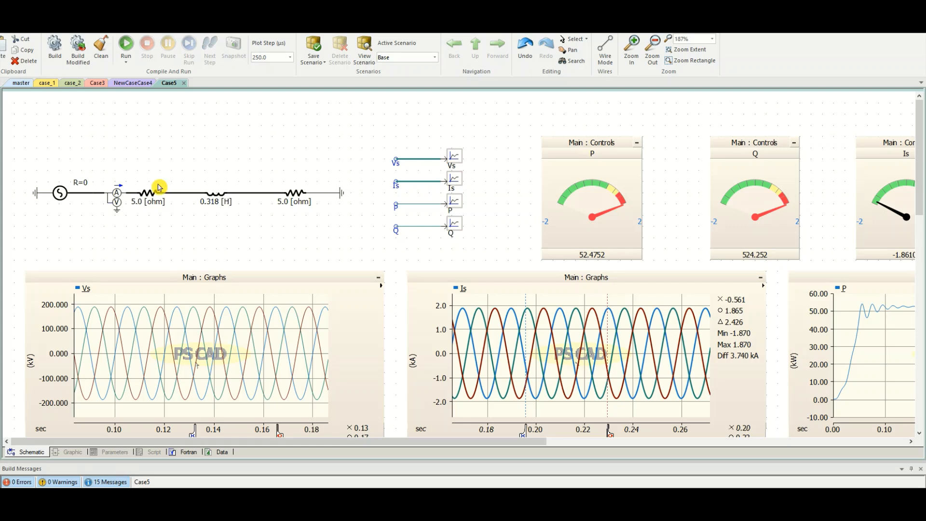
scroll(163, 150, "down", 1)
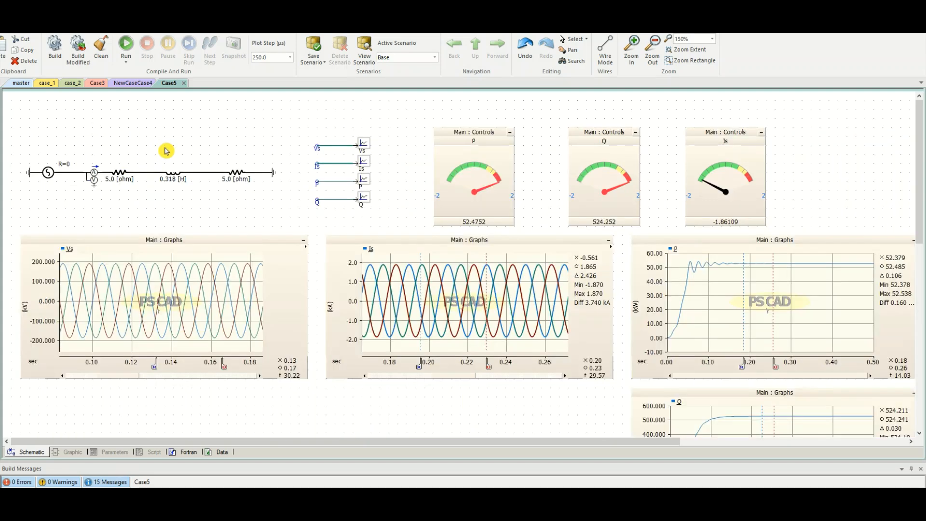
left_click(258, 326)
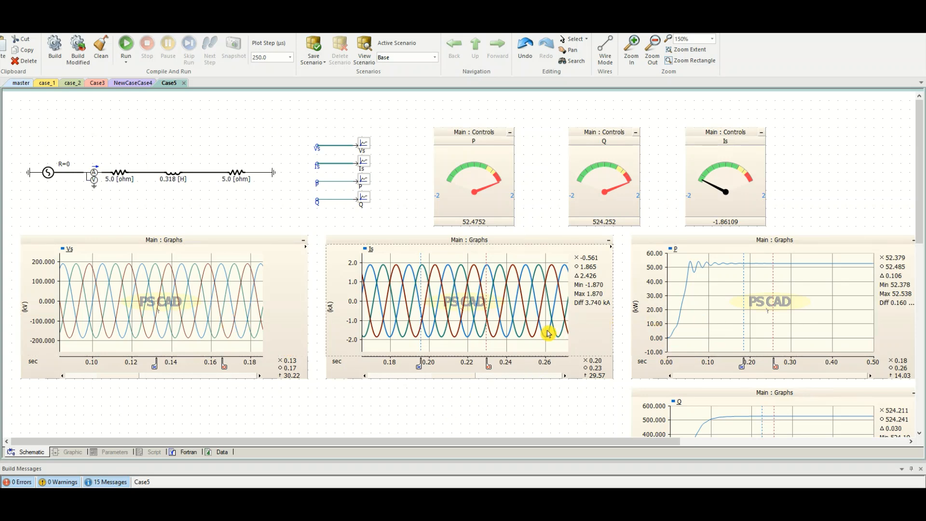
scroll(550, 333, "down", 1)
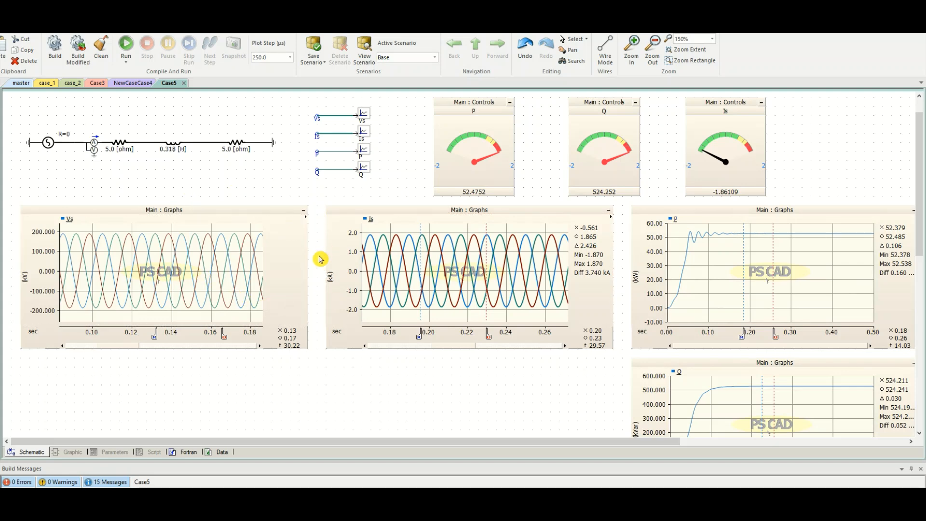
scroll(321, 259, "down", 1)
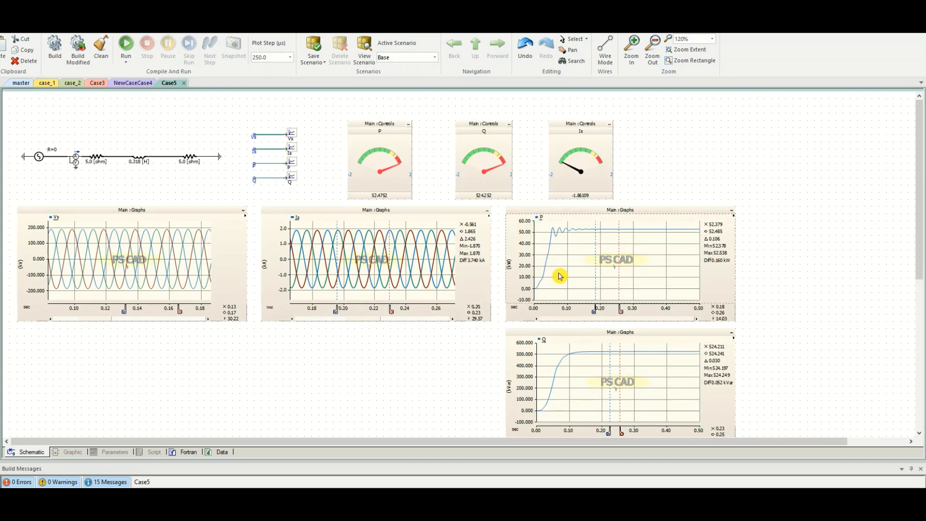